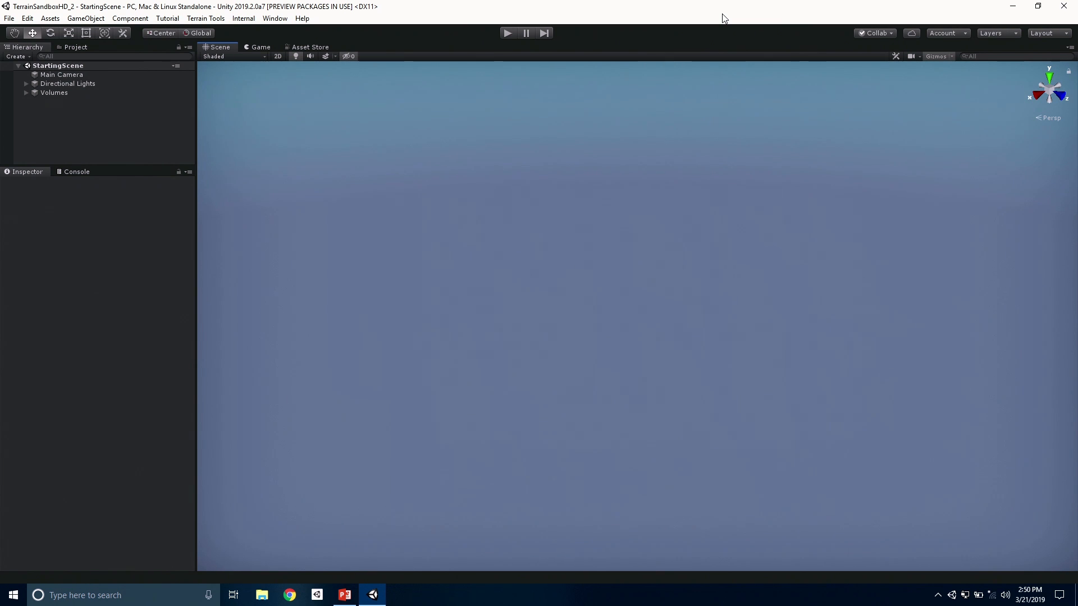
Add a new Terrain 3D object to StartingScene
{"action": "right_click", "coordinate": [63, 116]}
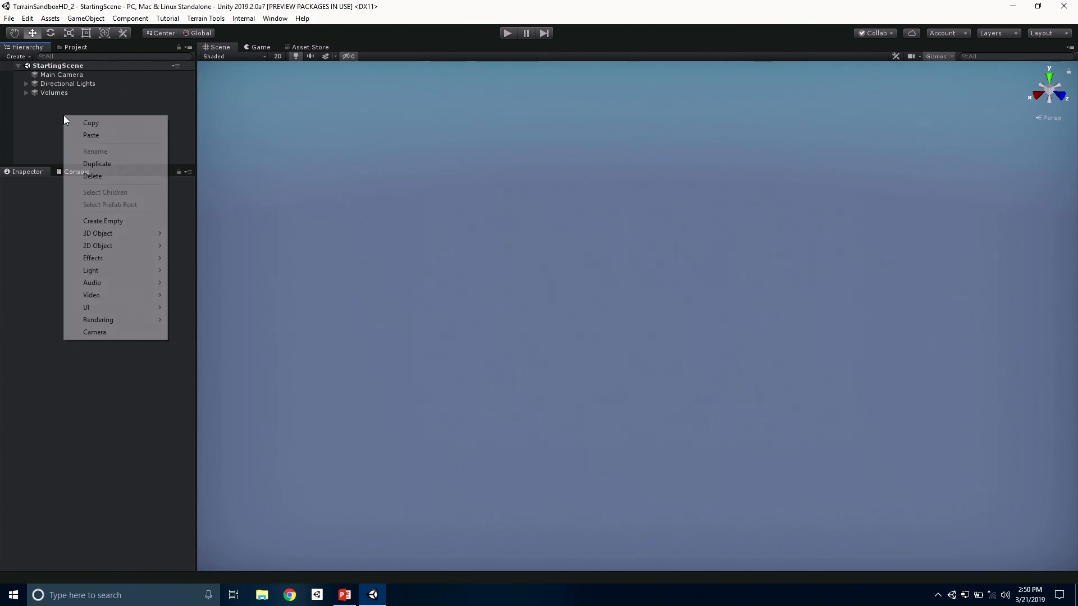
{"action": "mouse_move", "coordinate": [125, 234]}
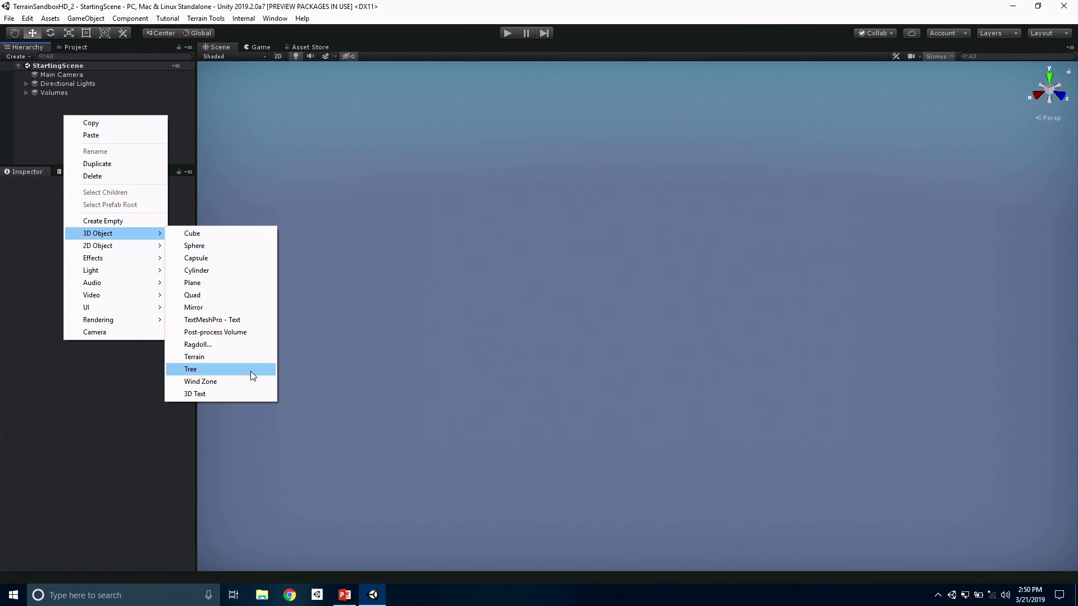
{"action": "left_click", "coordinate": [238, 356]}
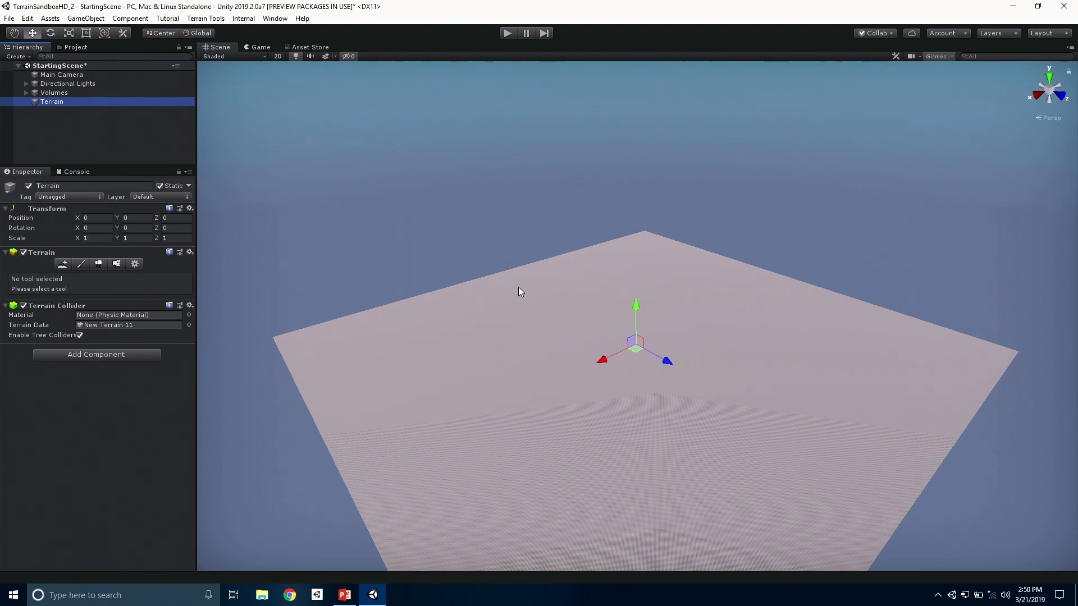
Switch the terrain to painting mode with the Paint Texture tool active
{"action": "scroll", "coordinate": [517, 288], "scroll_direction": "down", "scroll_amount": 6}
{"action": "right_click_drag", "start_coordinate": [518, 287], "coordinate": [518, 288]}
{"action": "key", "text": "q"}
{"action": "left_click_drag", "start_coordinate": [588, 368], "coordinate": [572, 323]}
{"action": "right_click_drag", "start_coordinate": [572, 323], "coordinate": [573, 324], "text": "alt"}
{"action": "scroll", "coordinate": [574, 324], "scroll_direction": "up", "scroll_amount": 2}
{"action": "left_click_drag", "start_coordinate": [594, 340], "coordinate": [593, 298]}
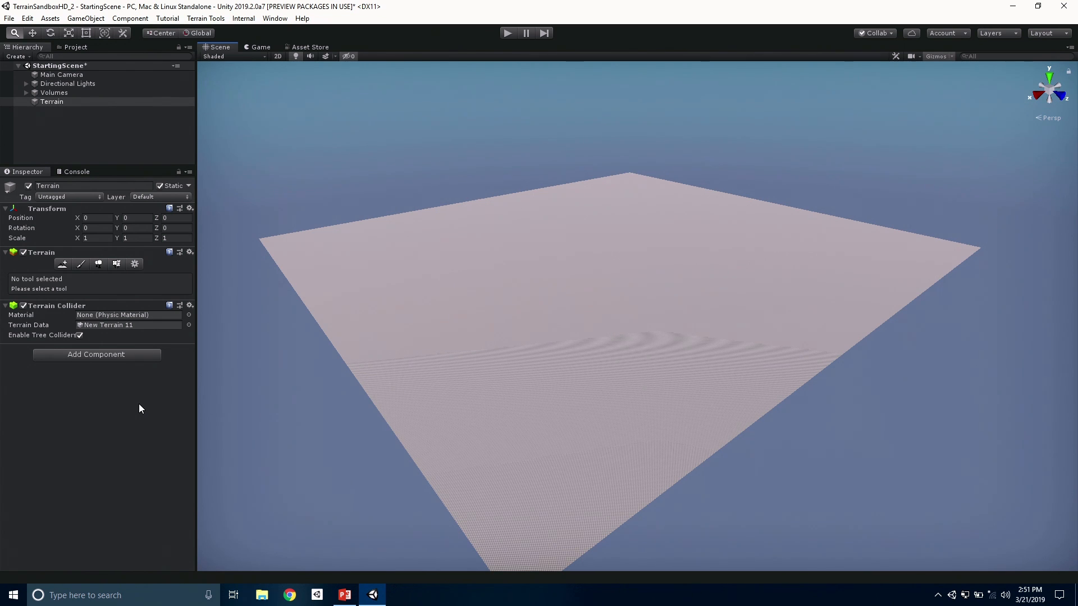
{"action": "left_click", "coordinate": [81, 265]}
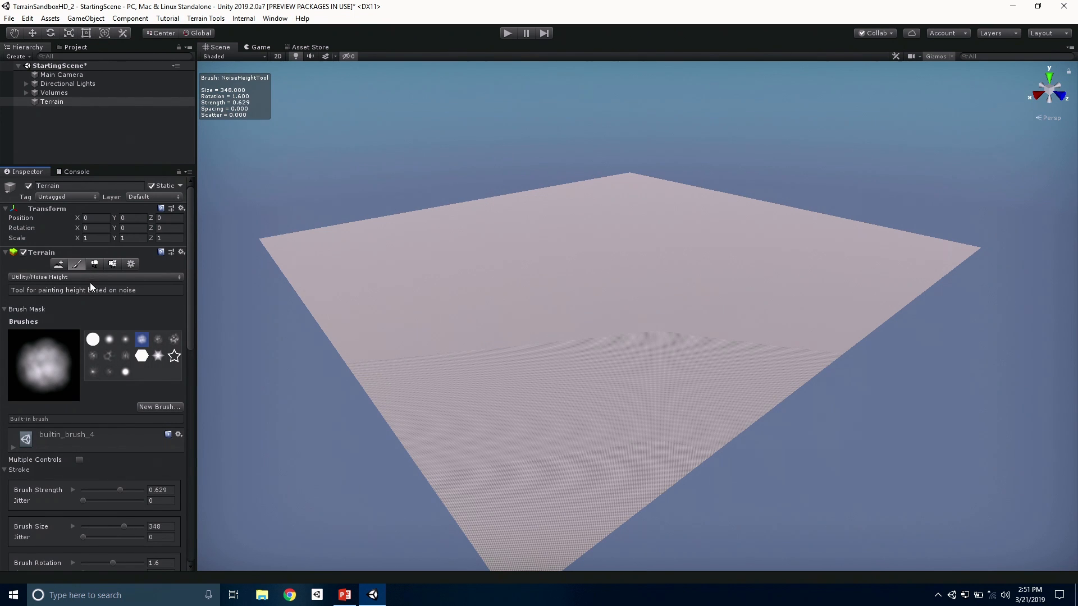
{"action": "left_click", "coordinate": [87, 278]}
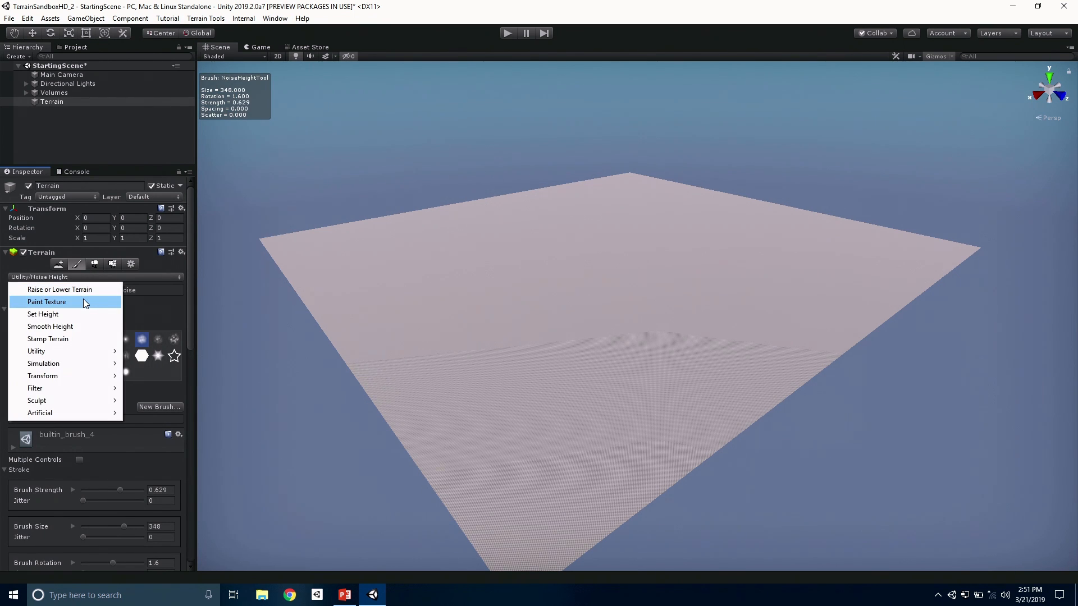
{"action": "left_click", "coordinate": [56, 302]}
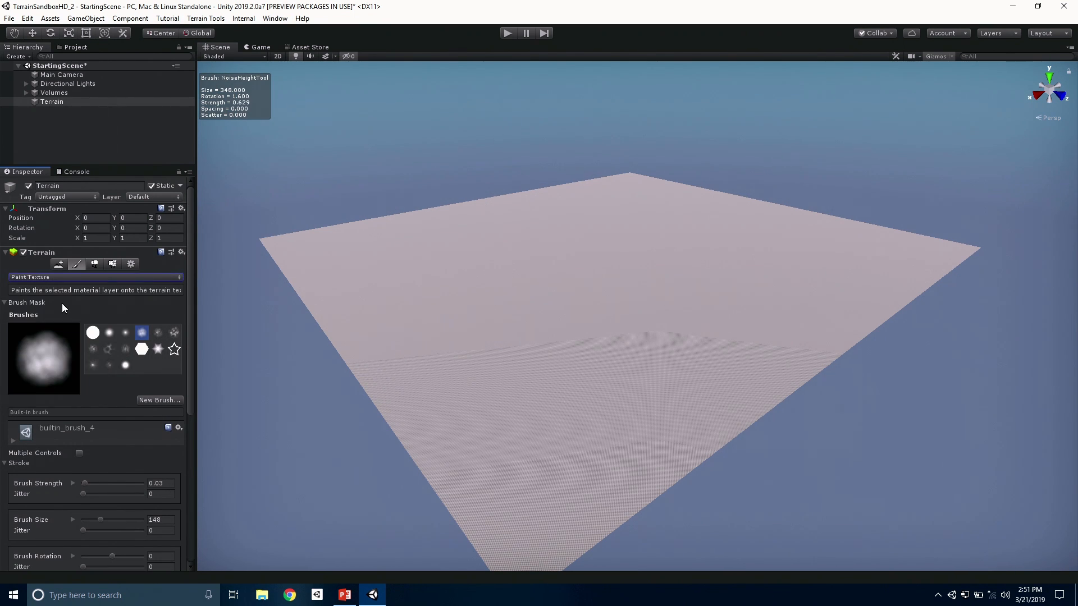
{"action": "scroll", "coordinate": [125, 340], "scroll_direction": "down", "scroll_amount": 8}
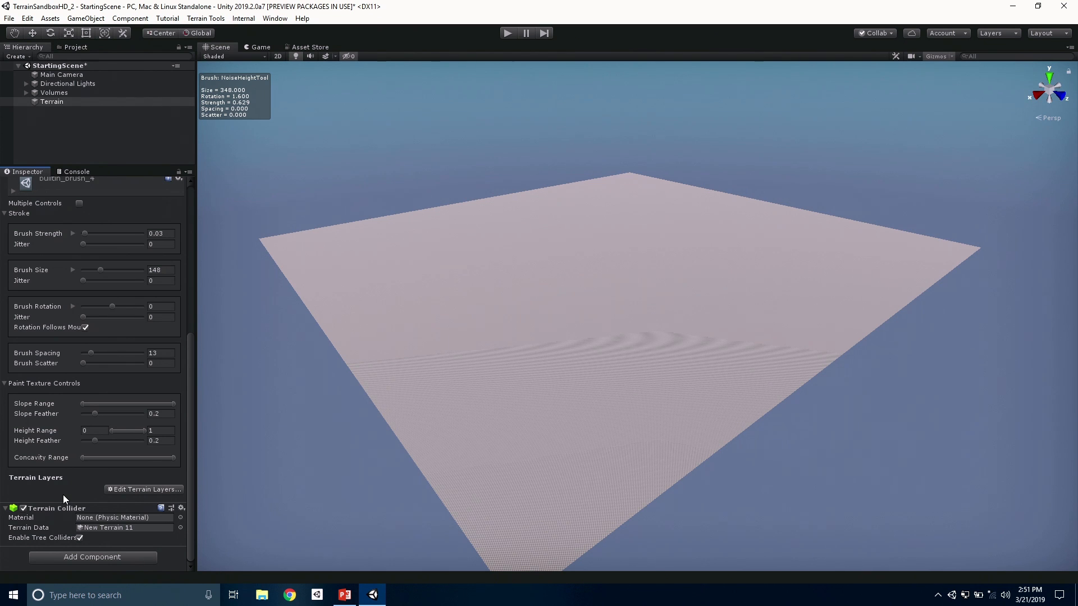
{"action": "left_click", "coordinate": [118, 491]}
{"action": "left_click", "coordinate": [133, 492]}
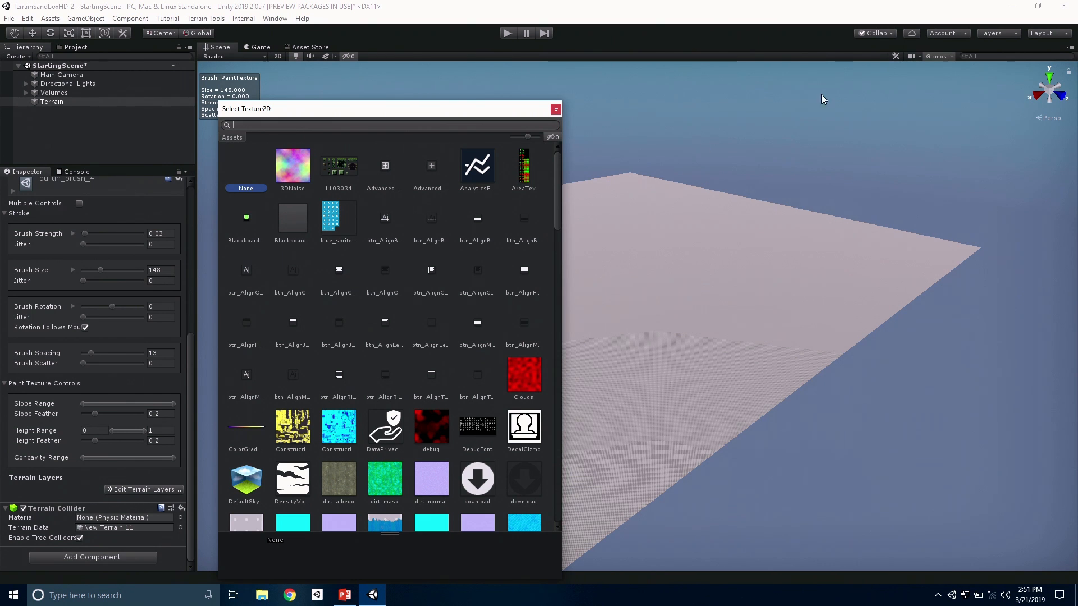
{"action": "left_click", "coordinate": [555, 109]}
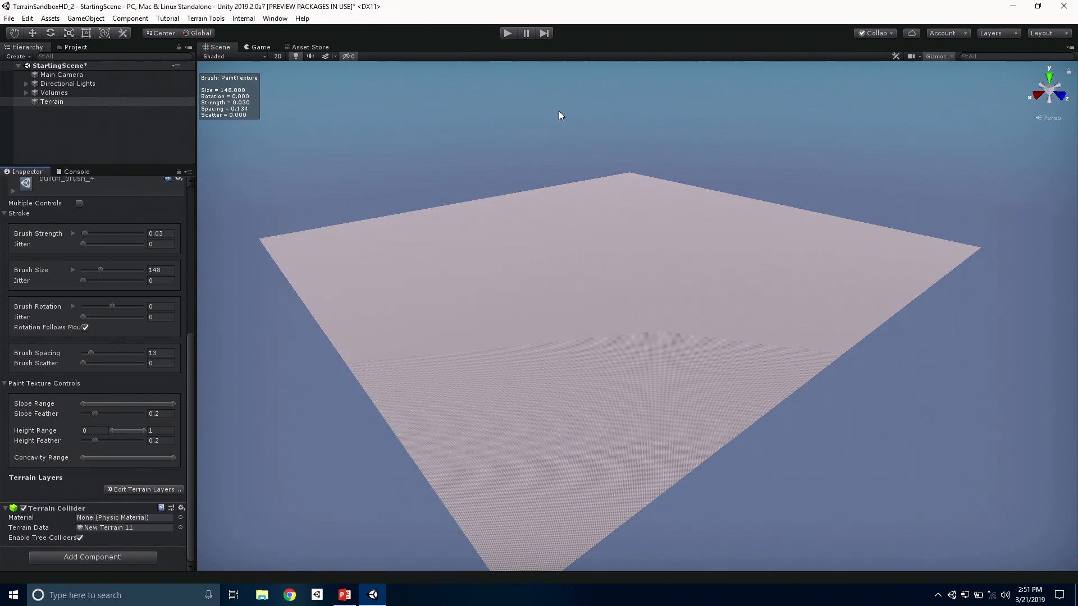
Add the existing dirt terrain layer as the base texture of the terrain
{"action": "left_click", "coordinate": [113, 488]}
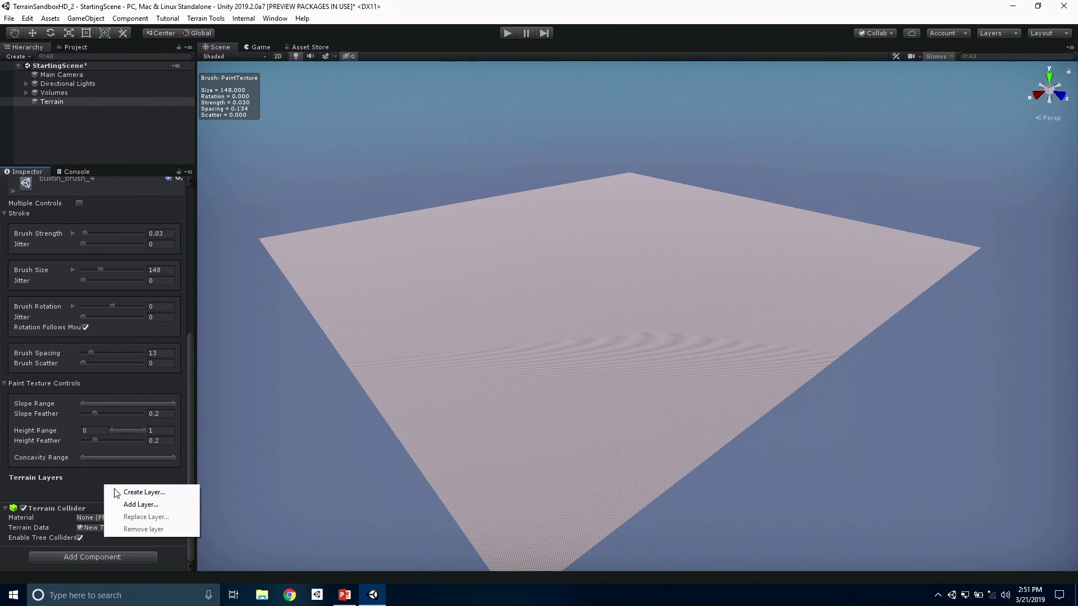
{"action": "left_click", "coordinate": [123, 503]}
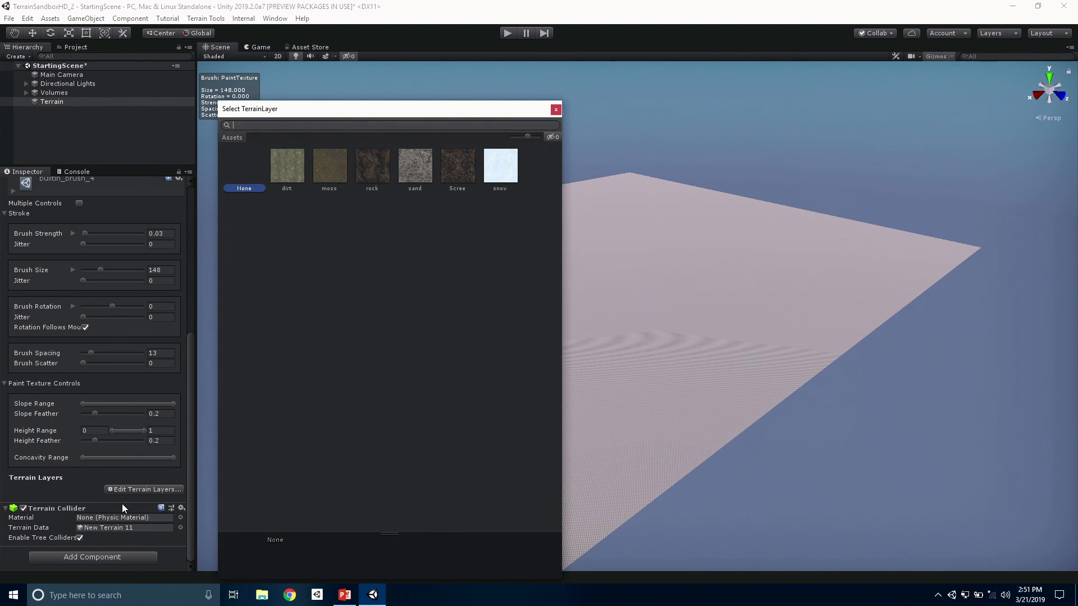
{"action": "left_click", "coordinate": [294, 162]}
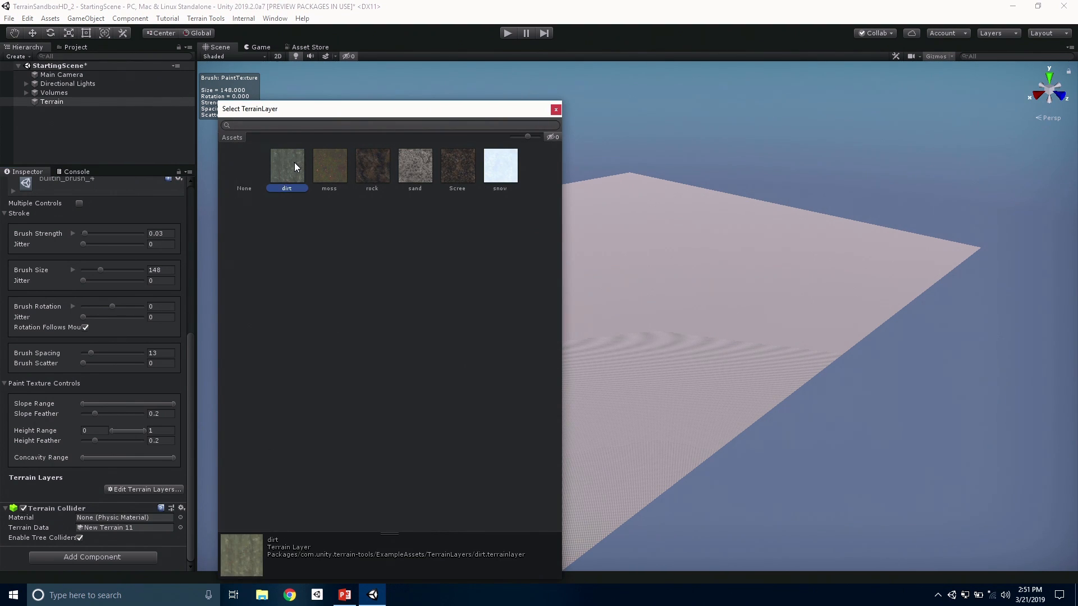
{"action": "double_click", "coordinate": [294, 163]}
Add the existing rock terrain layer to the terrain's layer palette
{"action": "scroll", "coordinate": [633, 245], "scroll_direction": "up", "scroll_amount": 3}
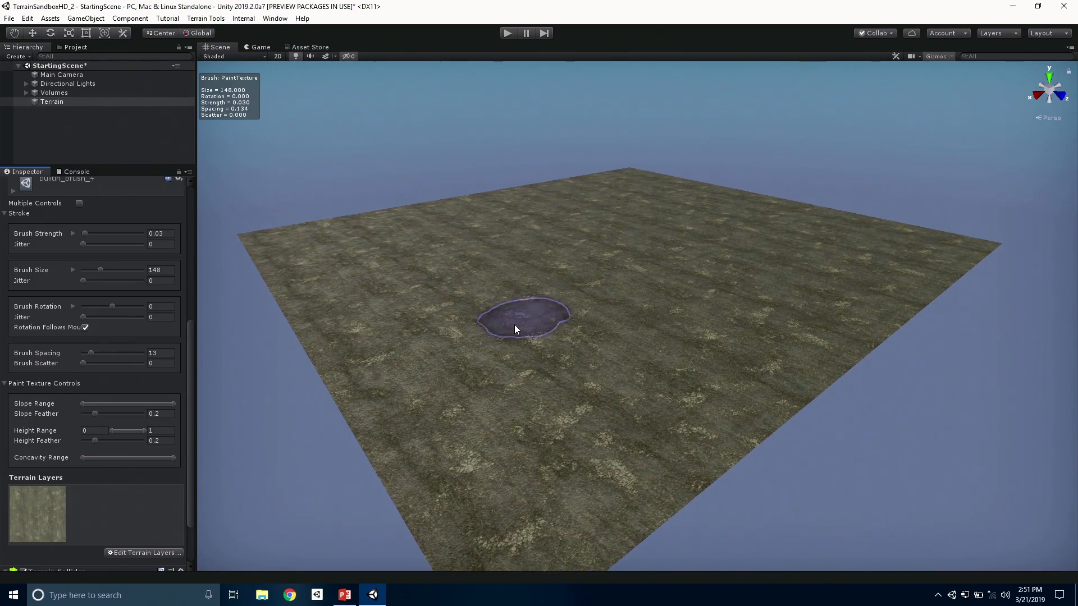
{"action": "mouse_move", "coordinate": [517, 316]}
{"action": "left_mouse_down", "text": "alt"}
{"action": "mouse_move", "coordinate": [613, 332]}
{"action": "mouse_move", "coordinate": [663, 355]}
{"action": "mouse_move", "coordinate": [558, 355]}
{"action": "left_mouse_up", "text": "alt"}
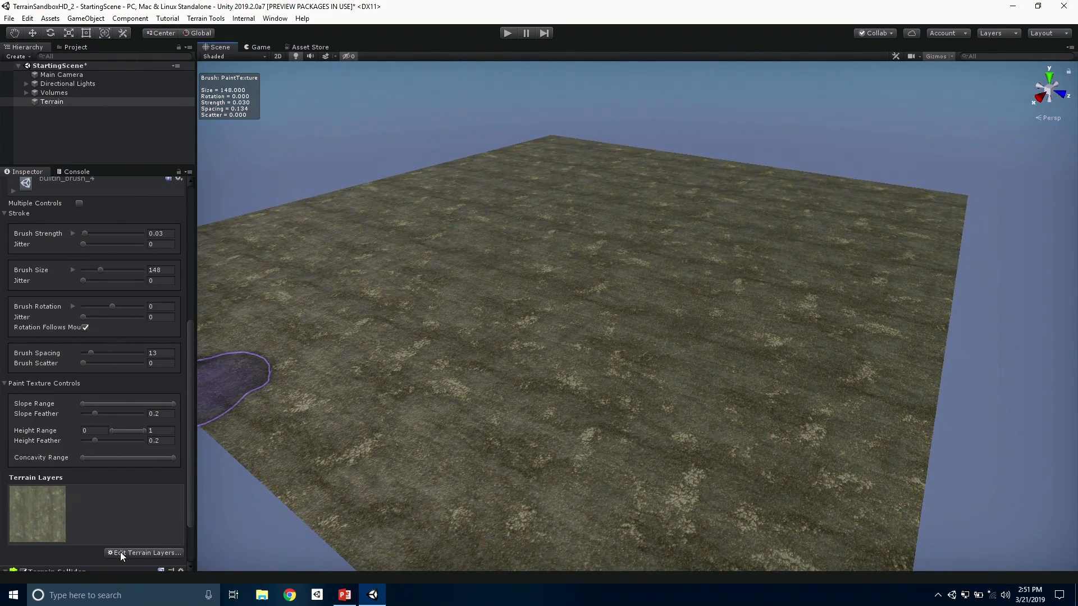
{"action": "left_click", "coordinate": [120, 551]}
{"action": "left_click", "coordinate": [150, 517]}
{"action": "left_click", "coordinate": [375, 170]}
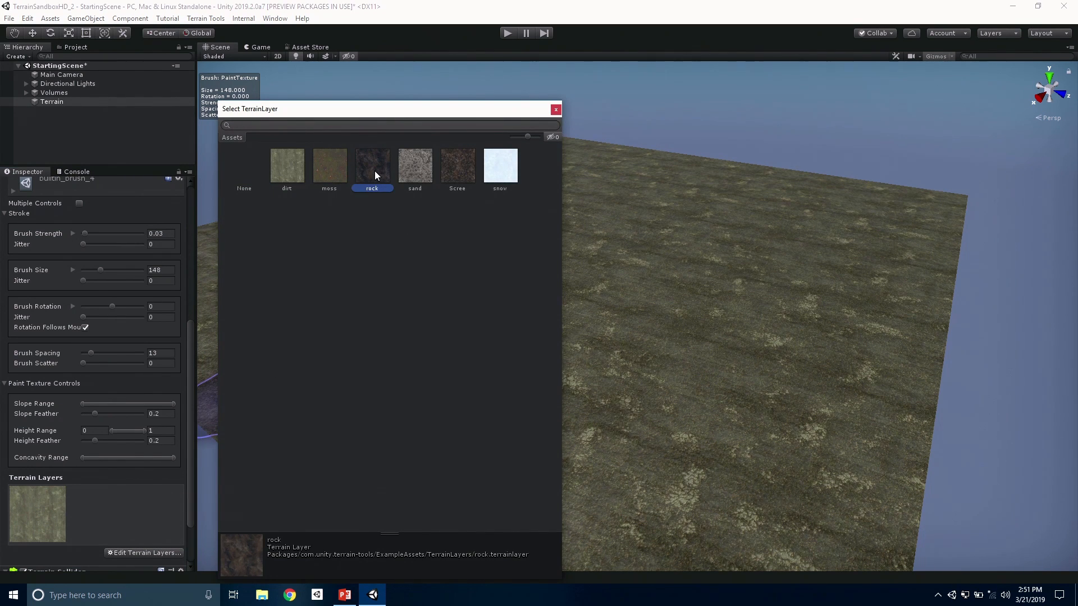
{"action": "left_click", "coordinate": [375, 171]}
Add the existing snow terrain layer to the terrain's layer palette
{"action": "left_click", "coordinate": [118, 552]}
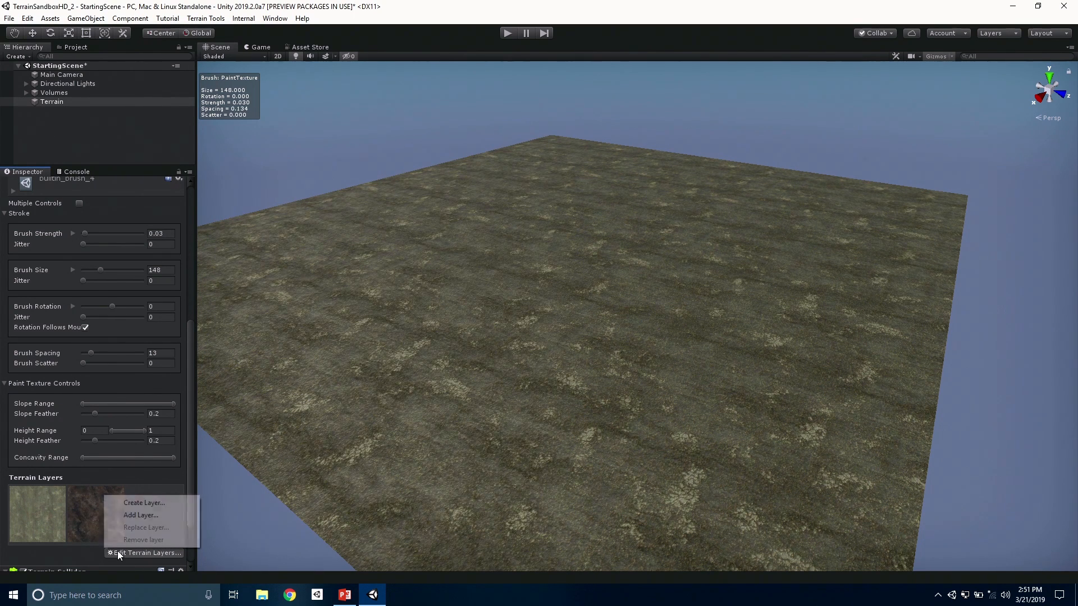
{"action": "left_click", "coordinate": [137, 514]}
{"action": "left_click", "coordinate": [494, 153]}
{"action": "left_click", "coordinate": [494, 153]}
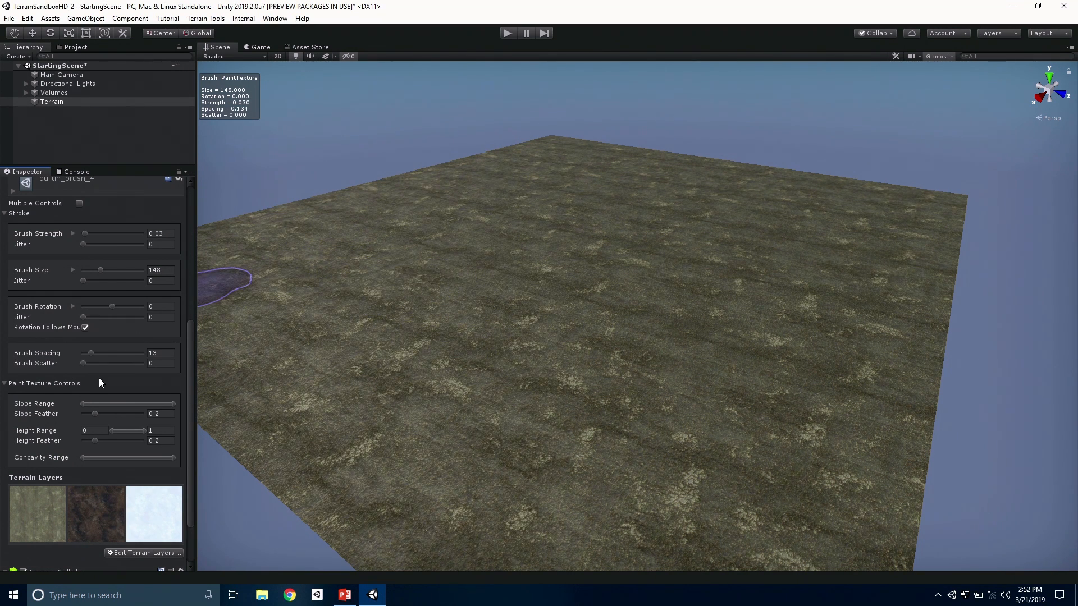
Flatten the terrain to a height of 150 with the Set Height tool
{"action": "scroll", "coordinate": [99, 381], "scroll_direction": "up", "scroll_amount": 5}
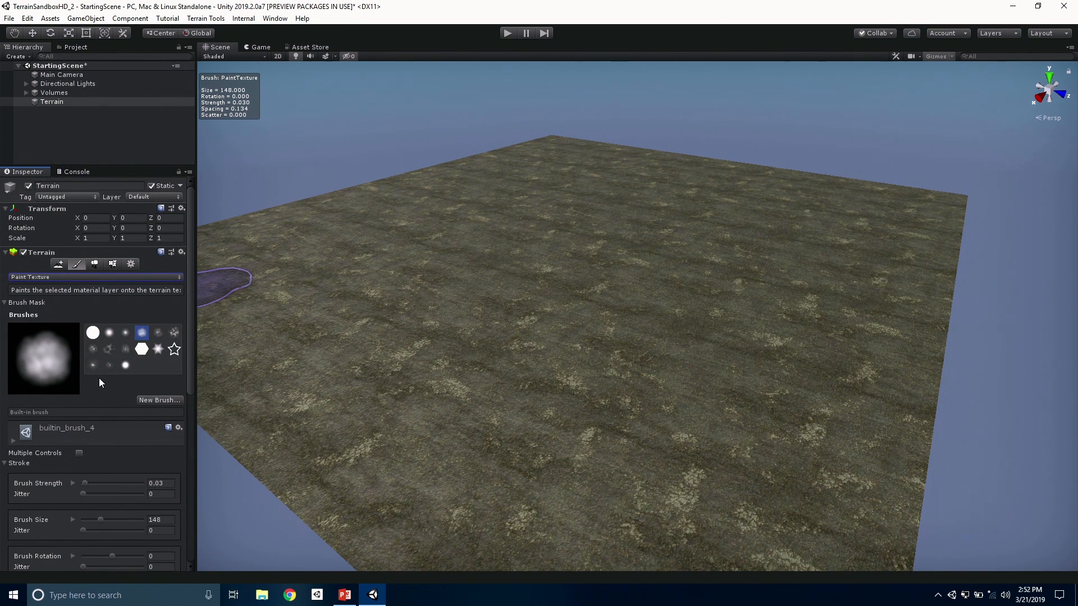
{"action": "left_click", "coordinate": [55, 278]}
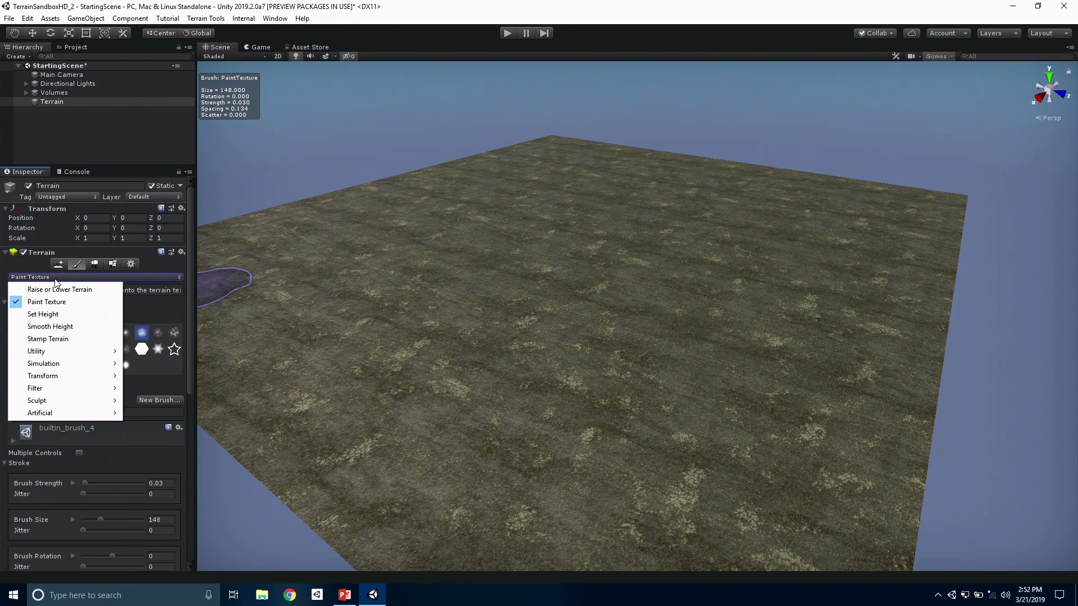
{"action": "left_click", "coordinate": [65, 314]}
{"action": "scroll", "coordinate": [113, 301], "scroll_direction": "down", "scroll_amount": 1}
{"action": "scroll", "coordinate": [114, 302], "scroll_direction": "down", "scroll_amount": 1}
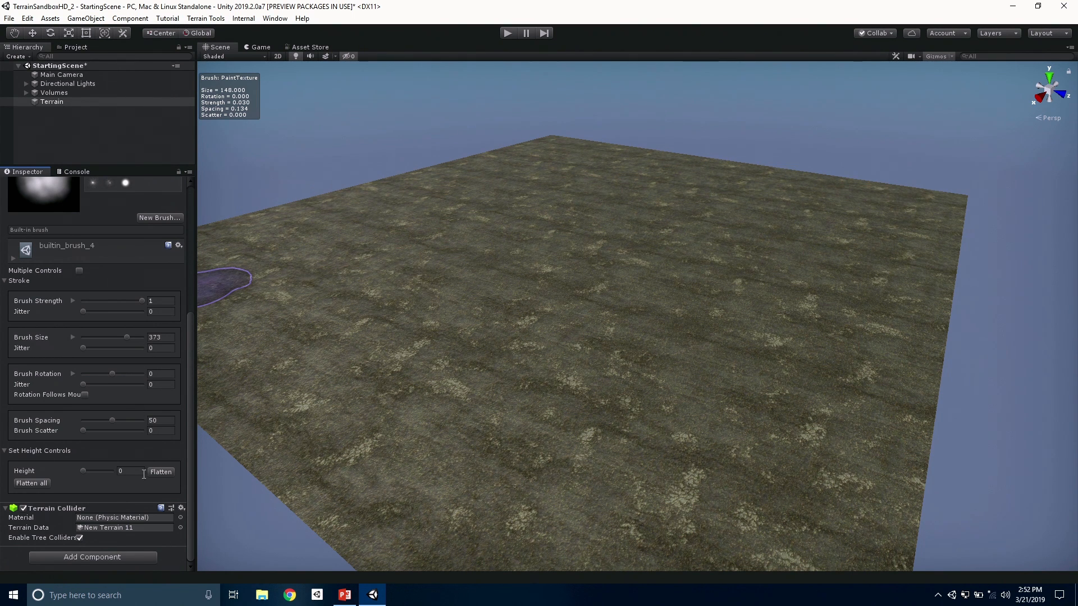
{"action": "left_click", "coordinate": [116, 469]}
{"action": "type", "text": "150"}
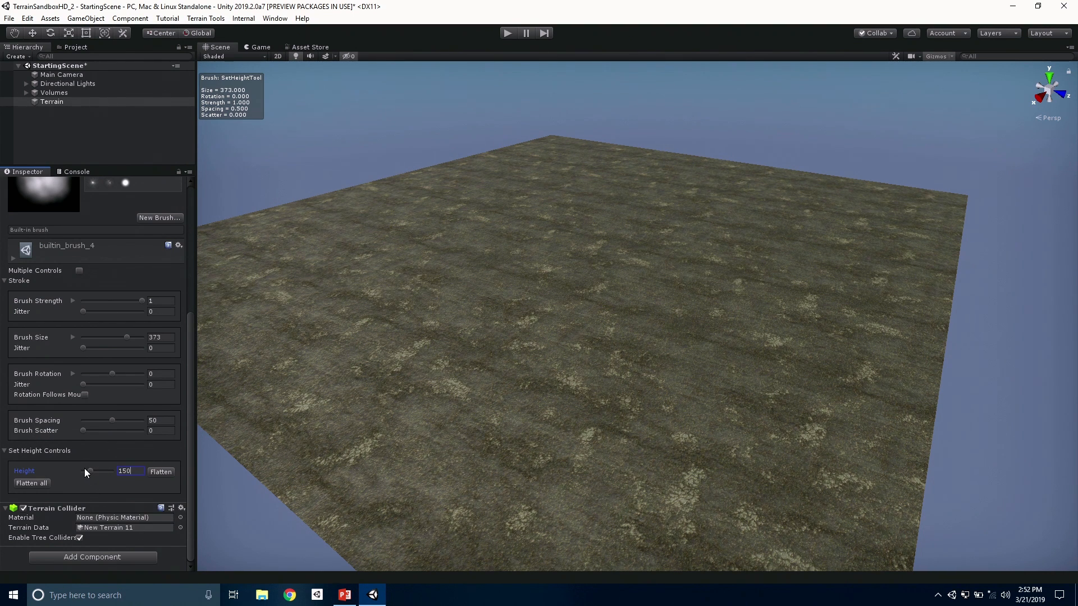
{"action": "left_click", "coordinate": [163, 472]}
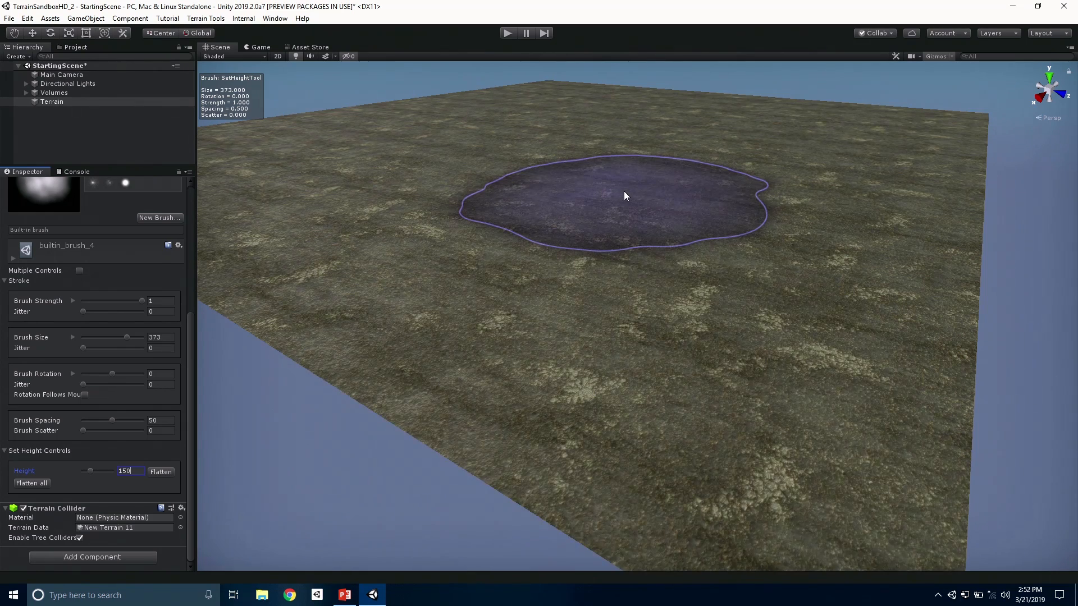
Change the terrain painting tool to Raise or Lower Terrain
{"action": "scroll", "coordinate": [625, 191], "scroll_direction": "down", "scroll_amount": 1}
{"action": "scroll", "coordinate": [99, 342], "scroll_direction": "up", "scroll_amount": 5}
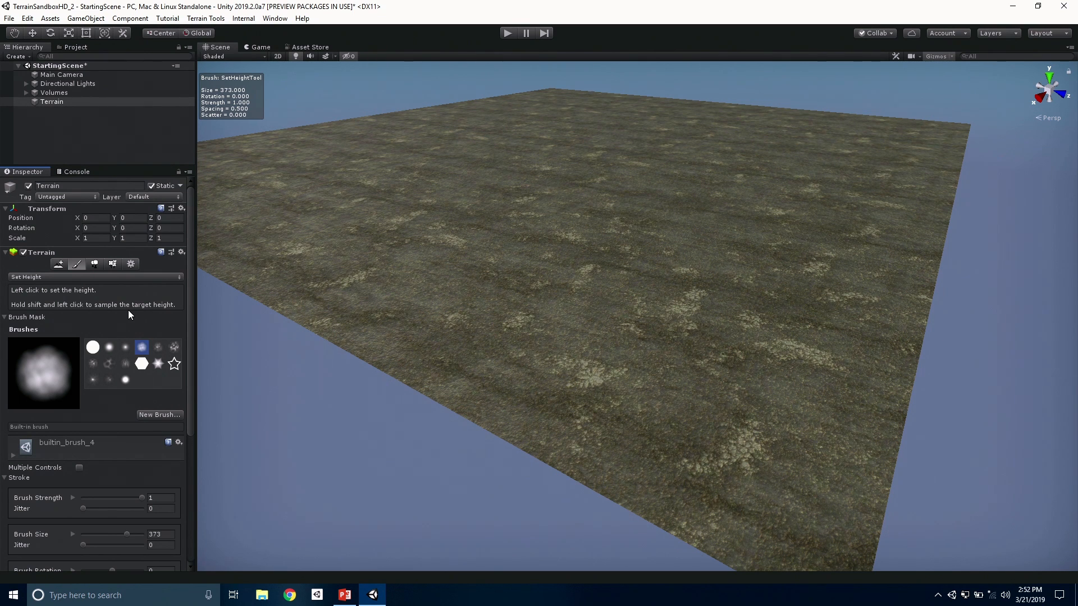
{"action": "left_click", "coordinate": [79, 277]}
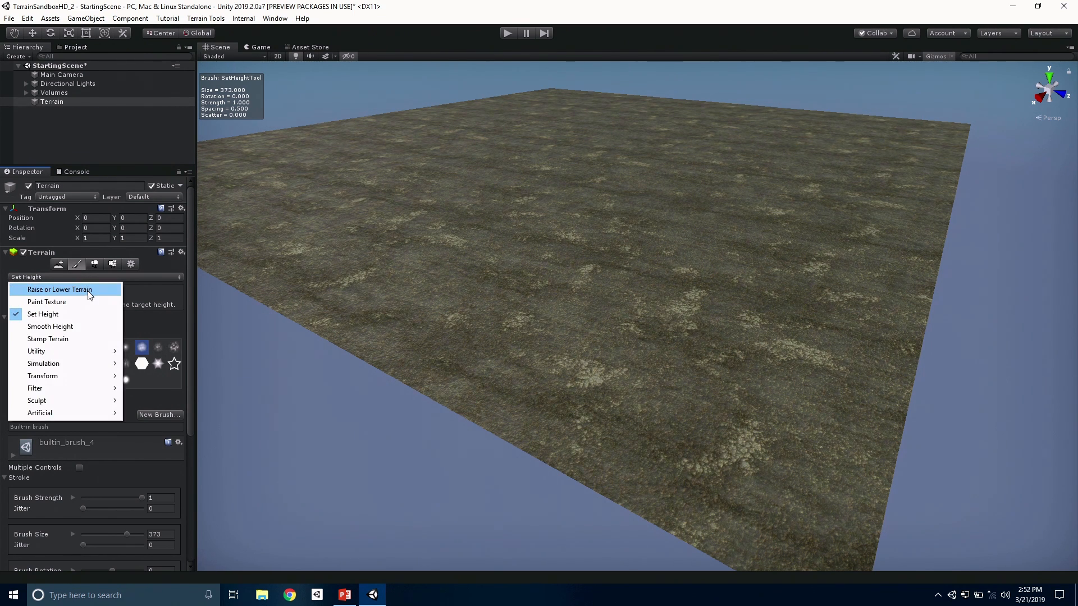
{"action": "left_click", "coordinate": [89, 292]}
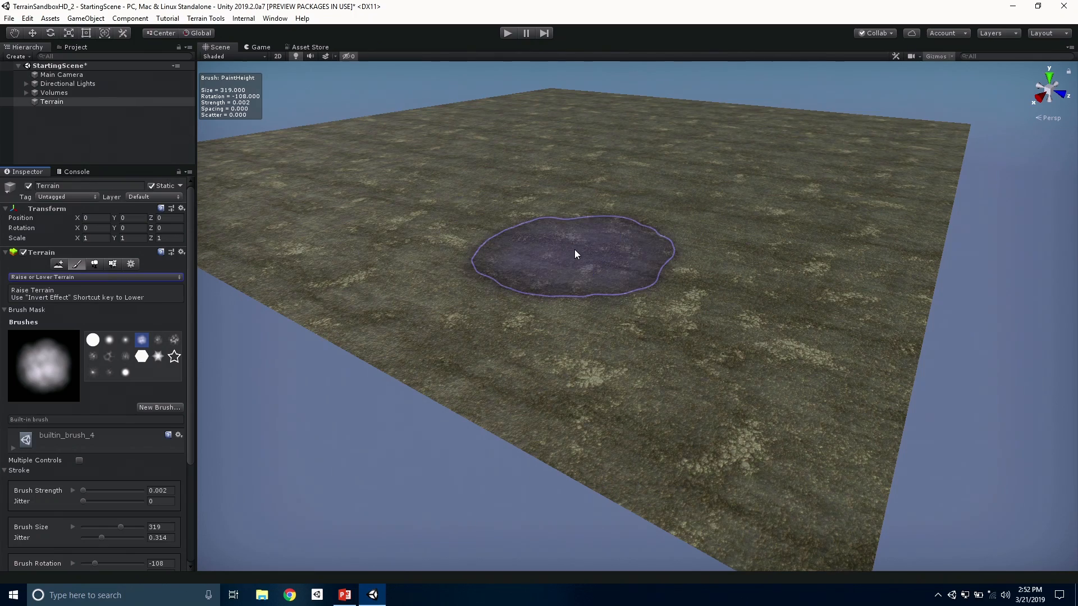
Set the brush strength jitter to 0.01, the brush size to 500 and the size jitter to 0.857
{"action": "scroll", "coordinate": [584, 252], "scroll_direction": "down", "scroll_amount": 5}
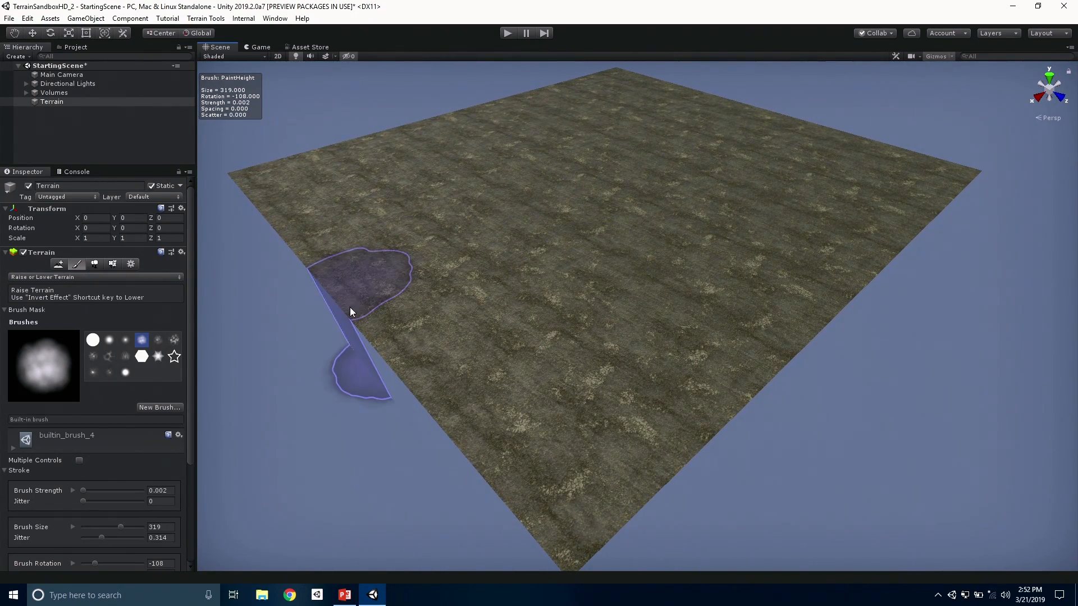
{"action": "scroll", "coordinate": [140, 343], "scroll_direction": "down", "scroll_amount": 3}
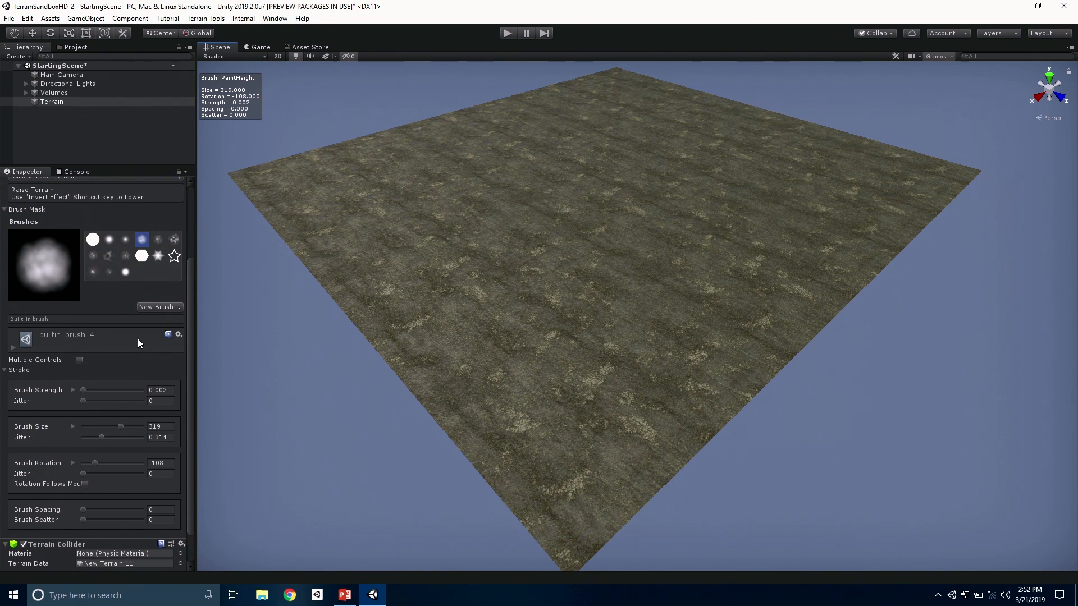
{"action": "scroll", "coordinate": [139, 339], "scroll_direction": "down", "scroll_amount": 1}
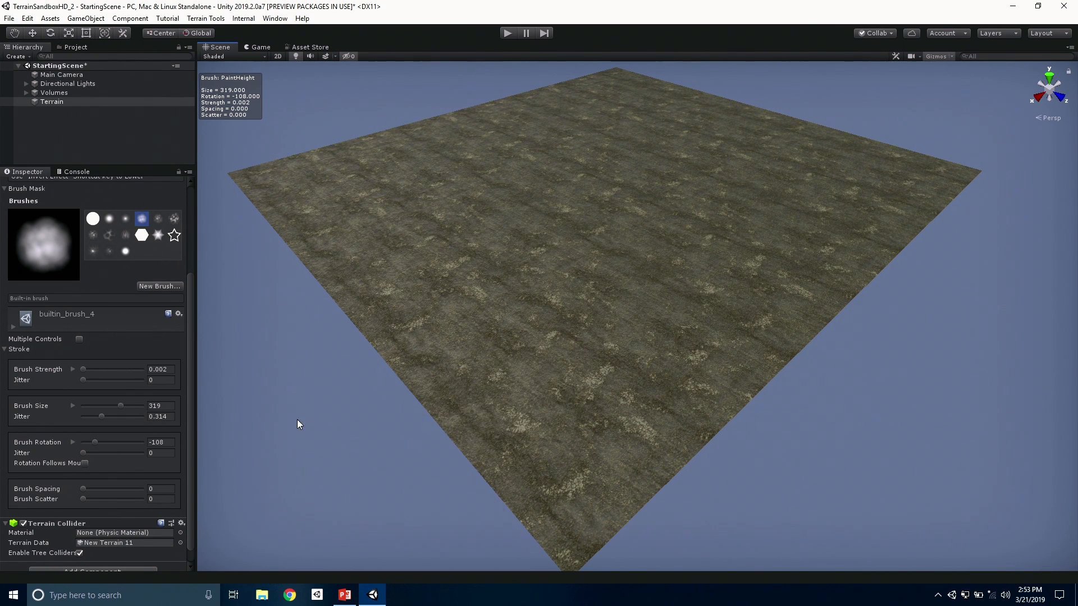
{"action": "scroll", "coordinate": [85, 339], "scroll_direction": "down", "scroll_amount": 1}
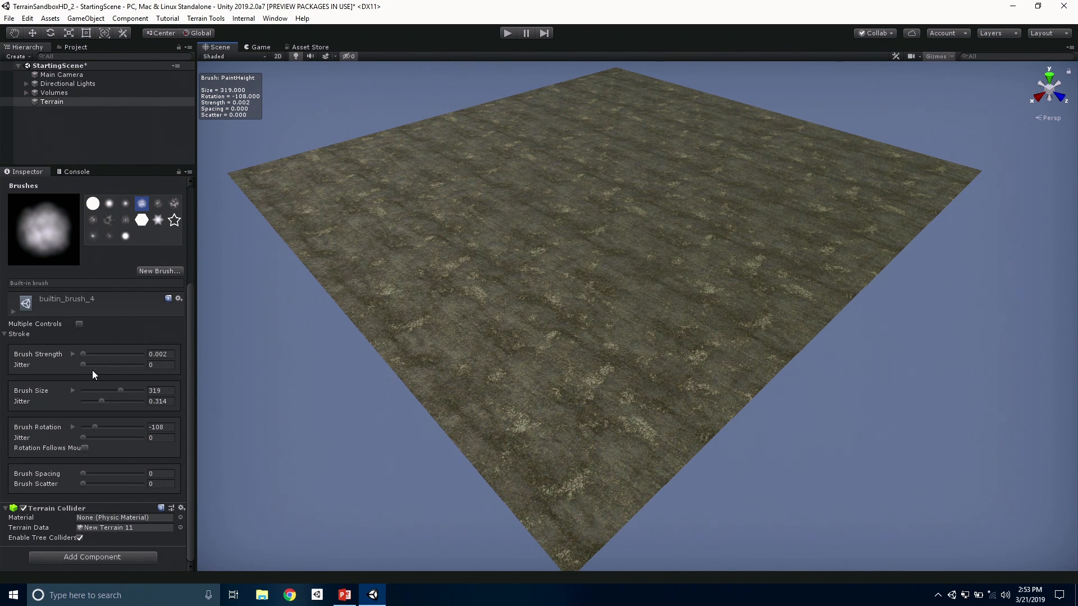
{"action": "left_click_drag", "start_coordinate": [84, 366], "coordinate": [85, 366]}
{"action": "left_click", "coordinate": [129, 391]}
{"action": "left_click_drag", "start_coordinate": [104, 399], "coordinate": [127, 405]}
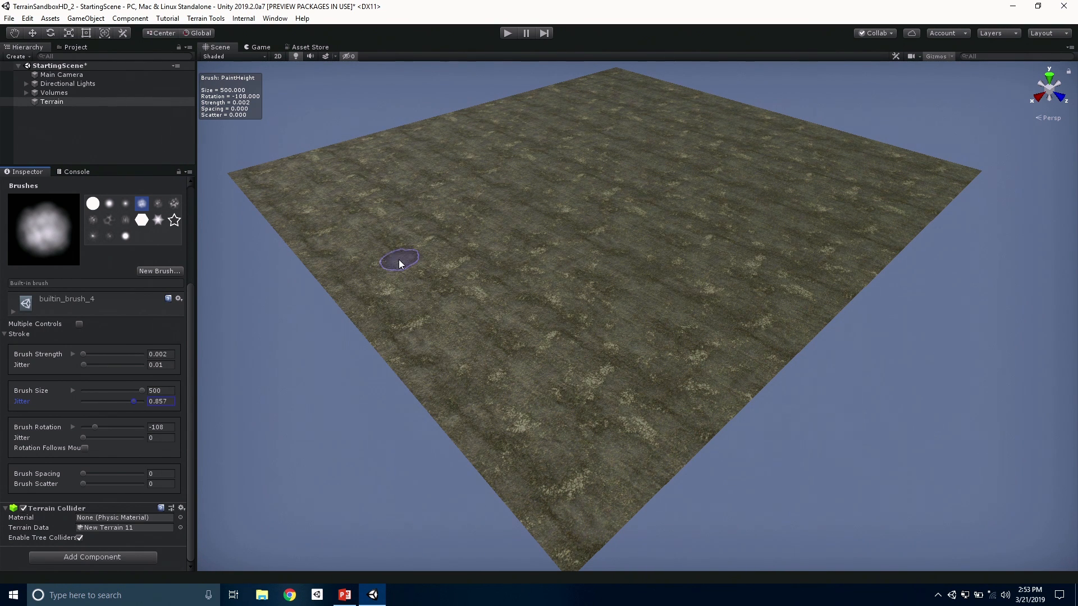
{"action": "left_click", "coordinate": [150, 391]}
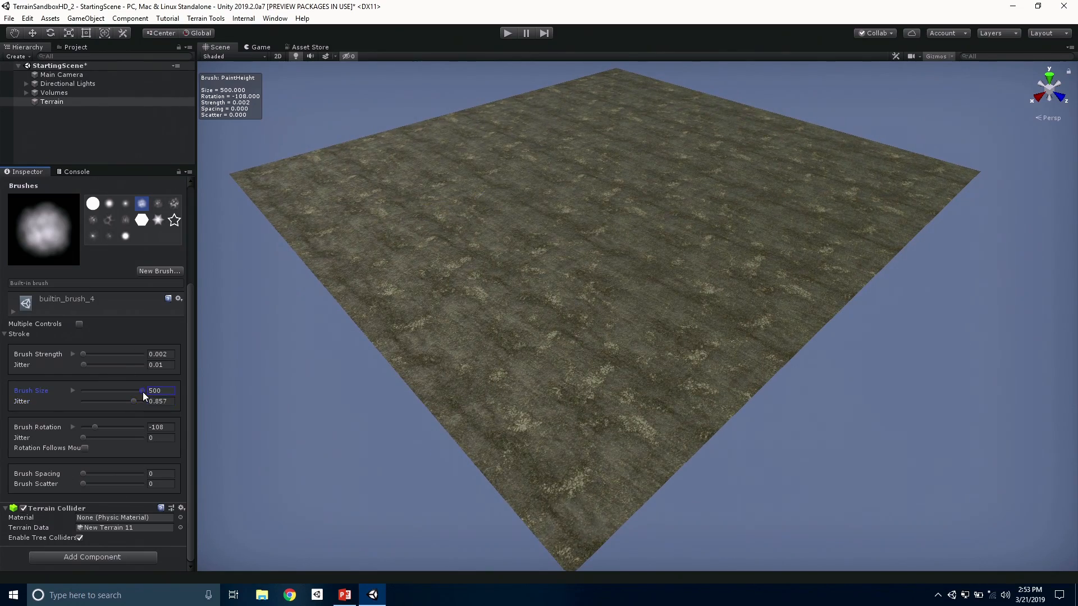
Raise a tall mountain near the middle of the terrain with the jittered brush
{"action": "scroll", "coordinate": [519, 242], "scroll_direction": "up", "scroll_amount": 6}
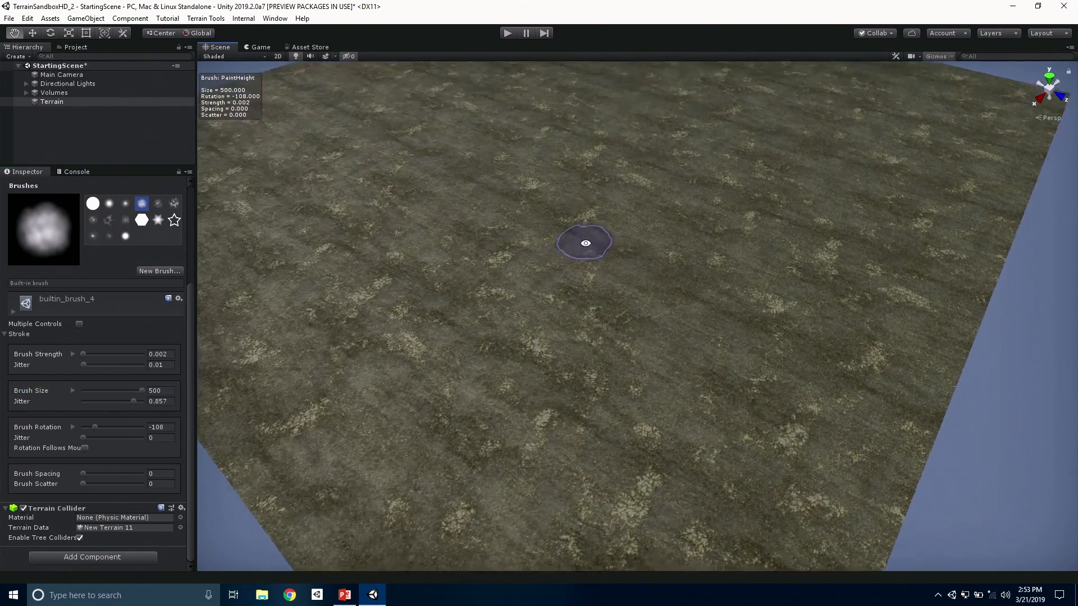
{"action": "scroll", "coordinate": [586, 247], "scroll_direction": "down", "scroll_amount": 5}
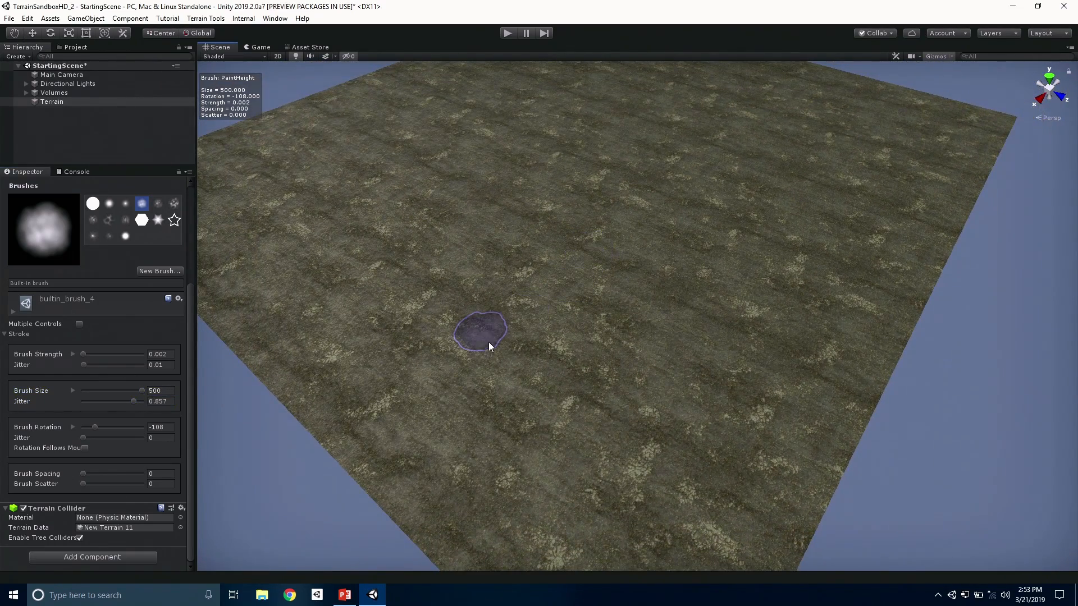
{"action": "mouse_move", "coordinate": [465, 381]}
{"action": "left_mouse_down"}
{"action": "mouse_move", "coordinate": [570, 440]}
{"action": "mouse_move", "coordinate": [645, 308]}
{"action": "left_mouse_up"}
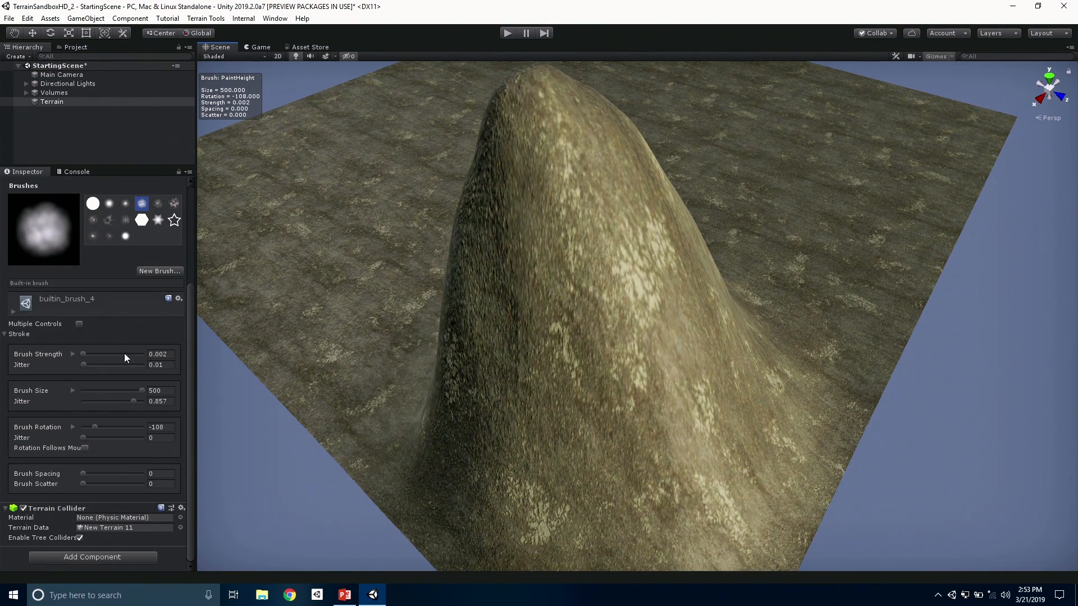
Undo the last raised mountain and set the brush strength jitter to 0
{"action": "key", "text": "ctrl+z"}
{"action": "left_click_drag", "start_coordinate": [83, 365], "coordinate": [60, 373]}
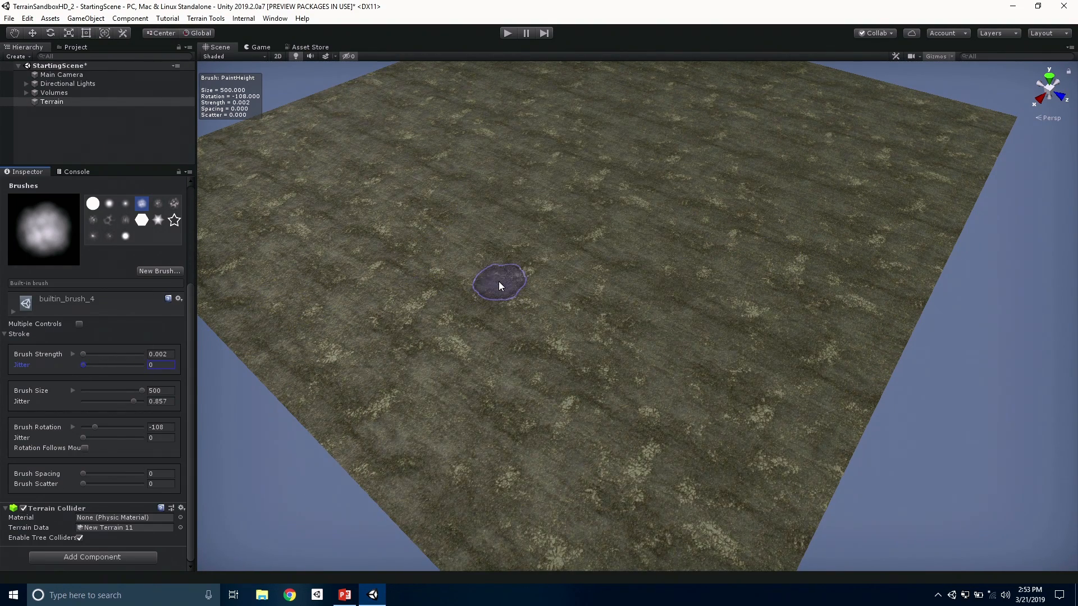
Raise several separate mountains across the flat terrain with the size-jittered brush
{"action": "scroll", "coordinate": [500, 283], "scroll_direction": "down", "scroll_amount": 1}
{"action": "scroll", "coordinate": [500, 282], "scroll_direction": "down", "scroll_amount": 2}
{"action": "mouse_move", "coordinate": [620, 347]}
{"action": "left_mouse_down", "text": "alt"}
{"action": "mouse_move", "coordinate": [618, 307]}
{"action": "mouse_move", "coordinate": [699, 236]}
{"action": "mouse_move", "coordinate": [670, 169]}
{"action": "mouse_move", "coordinate": [578, 135]}
{"action": "mouse_move", "coordinate": [354, 219]}
{"action": "mouse_move", "coordinate": [517, 145]}
{"action": "mouse_move", "coordinate": [633, 140]}
{"action": "mouse_move", "coordinate": [563, 125]}
{"action": "mouse_move", "coordinate": [744, 219]}
{"action": "mouse_move", "coordinate": [760, 200]}
{"action": "mouse_move", "coordinate": [719, 192]}
{"action": "mouse_move", "coordinate": [668, 331]}
{"action": "mouse_move", "coordinate": [728, 274]}
{"action": "left_mouse_up", "text": "alt"}
{"action": "left_click", "coordinate": [619, 333]}
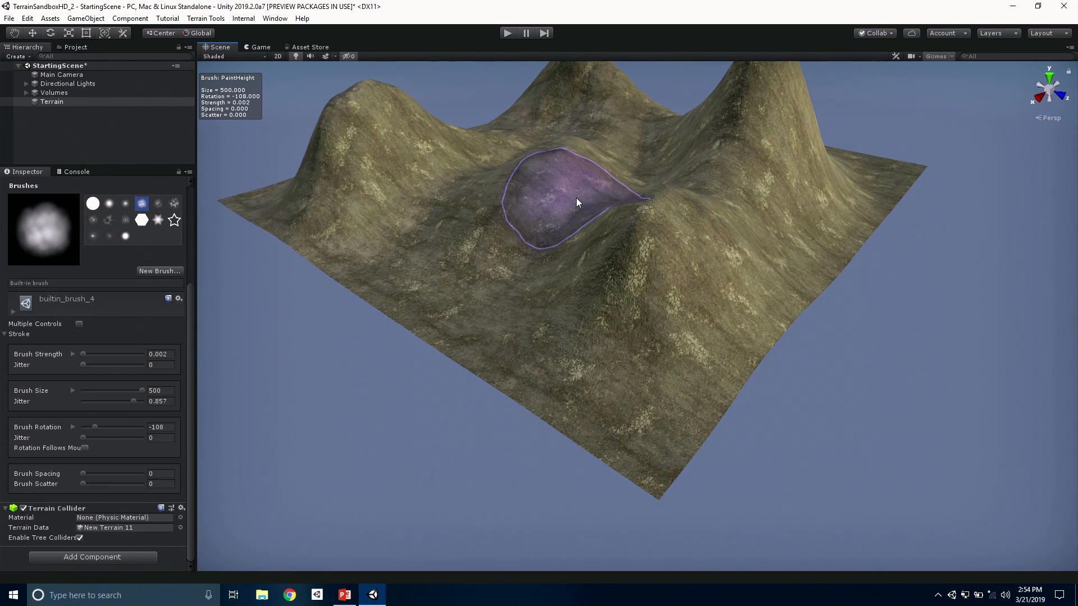
{"action": "key", "text": "q"}
{"action": "mouse_move", "coordinate": [645, 148]}
{"action": "left_mouse_down"}
{"action": "mouse_move", "coordinate": [662, 200]}
{"action": "mouse_move", "coordinate": [659, 240]}
{"action": "left_mouse_up"}
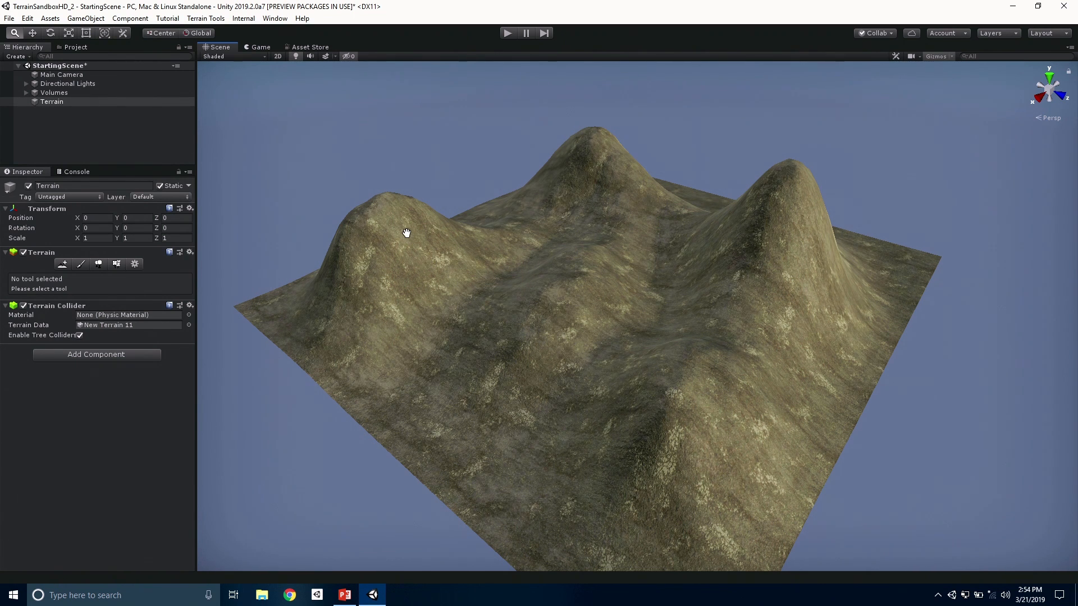
Reactivate the Raise or Lower Terrain tool and build up ridges and foothills between the mountains
{"action": "left_click", "coordinate": [77, 266]}
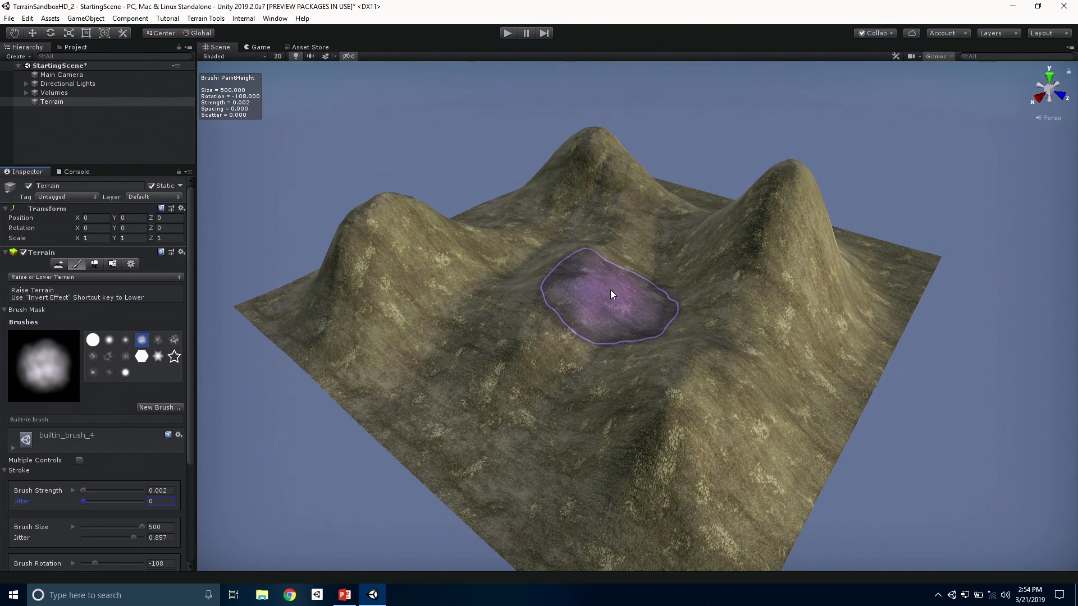
{"action": "mouse_move", "coordinate": [617, 269]}
{"action": "left_mouse_down"}
{"action": "mouse_move", "coordinate": [526, 340]}
{"action": "mouse_move", "coordinate": [577, 284]}
{"action": "mouse_move", "coordinate": [654, 347]}
{"action": "mouse_move", "coordinate": [611, 287]}
{"action": "mouse_move", "coordinate": [481, 385]}
{"action": "left_mouse_up"}
{"action": "mouse_move", "coordinate": [596, 276]}
{"action": "left_mouse_down", "text": "alt"}
{"action": "mouse_move", "coordinate": [765, 256]}
{"action": "mouse_move", "coordinate": [558, 262]}
{"action": "mouse_move", "coordinate": [585, 320]}
{"action": "mouse_move", "coordinate": [493, 308]}
{"action": "mouse_move", "coordinate": [544, 315]}
{"action": "mouse_move", "coordinate": [589, 344]}
{"action": "mouse_move", "coordinate": [606, 209]}
{"action": "left_mouse_up", "text": "alt"}
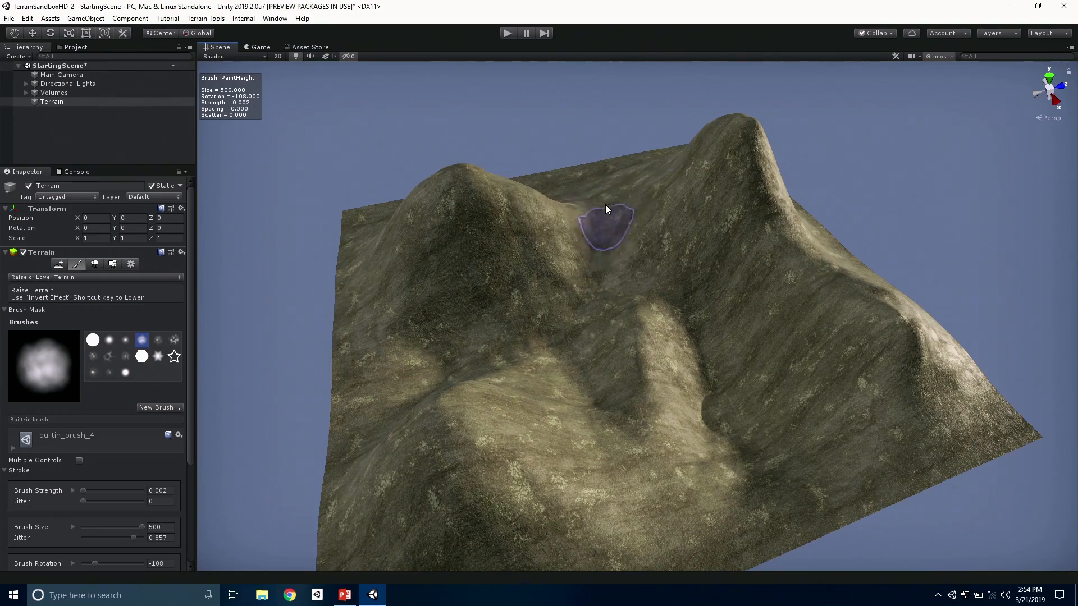
{"action": "left_click_drag", "start_coordinate": [818, 241], "coordinate": [630, 229], "text": "alt"}
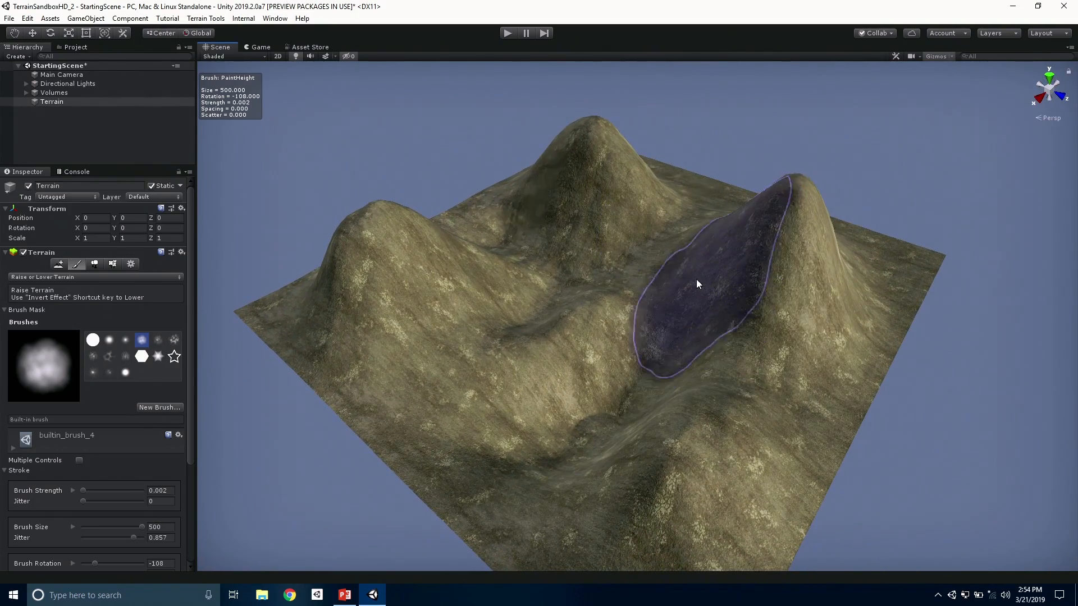
{"action": "mouse_move", "coordinate": [712, 361]}
{"action": "left_mouse_down", "text": "alt"}
{"action": "mouse_move", "coordinate": [769, 317]}
{"action": "mouse_move", "coordinate": [649, 409]}
{"action": "mouse_move", "coordinate": [656, 365]}
{"action": "mouse_move", "coordinate": [823, 377]}
{"action": "mouse_move", "coordinate": [627, 412]}
{"action": "mouse_move", "coordinate": [654, 380]}
{"action": "mouse_move", "coordinate": [654, 393]}
{"action": "left_mouse_up", "text": "alt"}
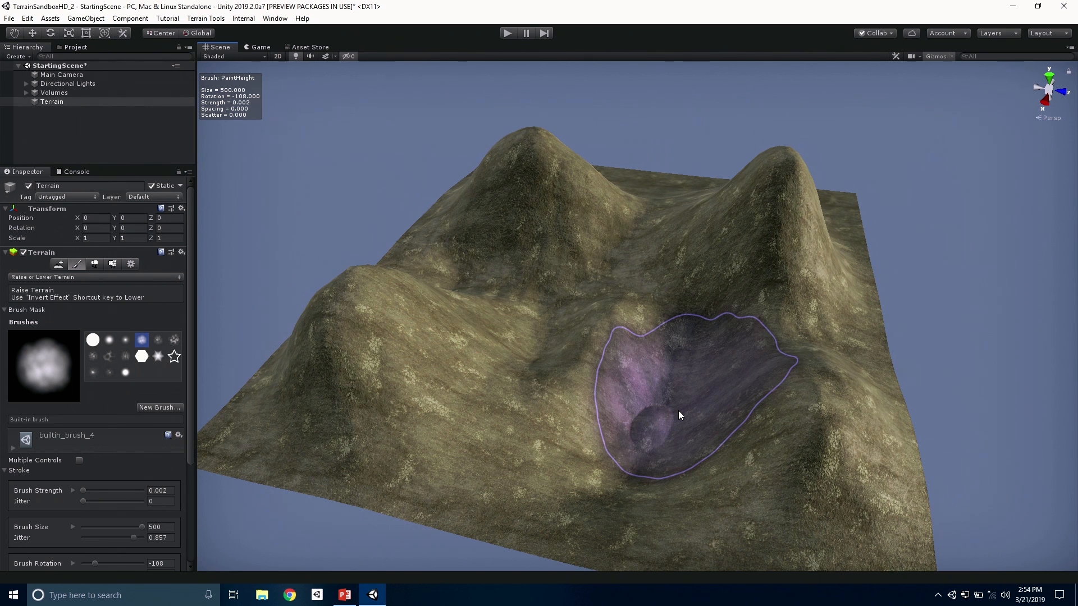
Change the terrain painting tool to the Noise Height utility
{"action": "left_click", "coordinate": [62, 278]}
{"action": "mouse_move", "coordinate": [90, 351]}
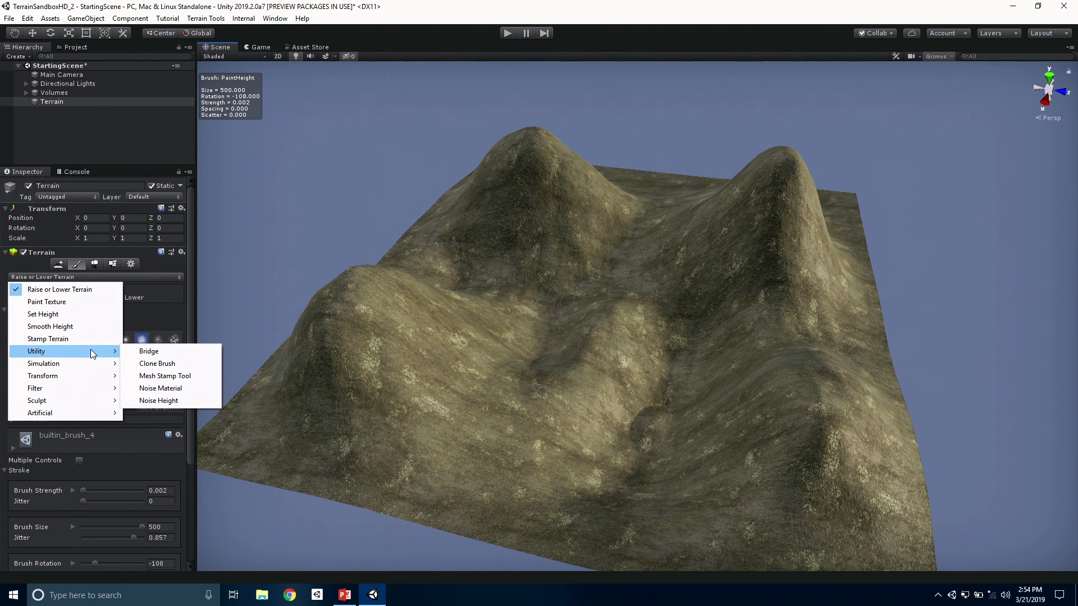
{"action": "left_click", "coordinate": [180, 399]}
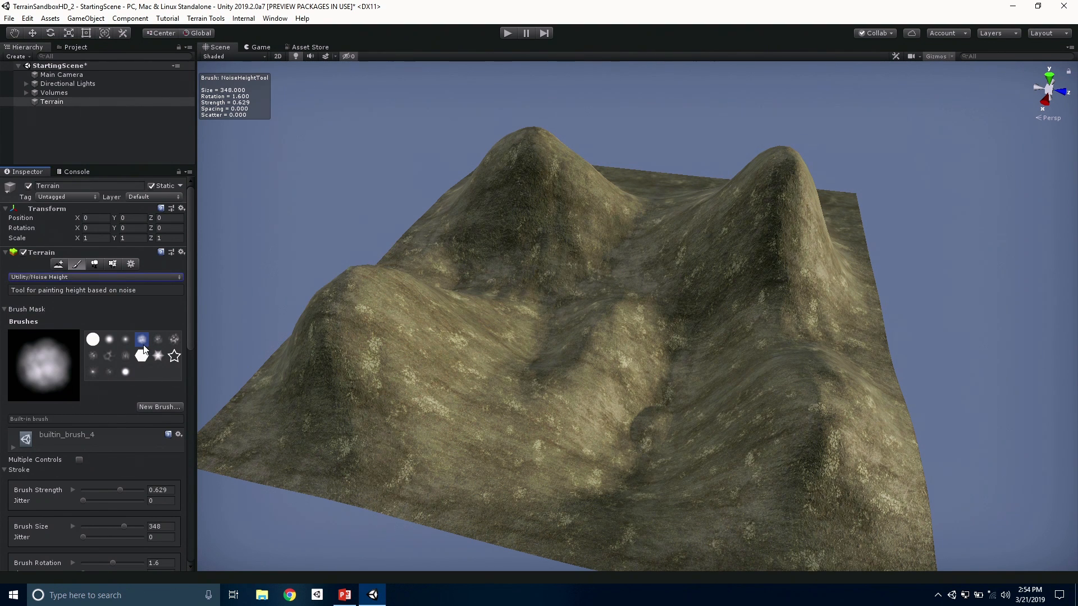
Rescale the noise field in its preview, trying coarser and finer patterns
{"action": "scroll", "coordinate": [143, 344], "scroll_direction": "down", "scroll_amount": 5}
{"action": "scroll", "coordinate": [143, 345], "scroll_direction": "down", "scroll_amount": 5}
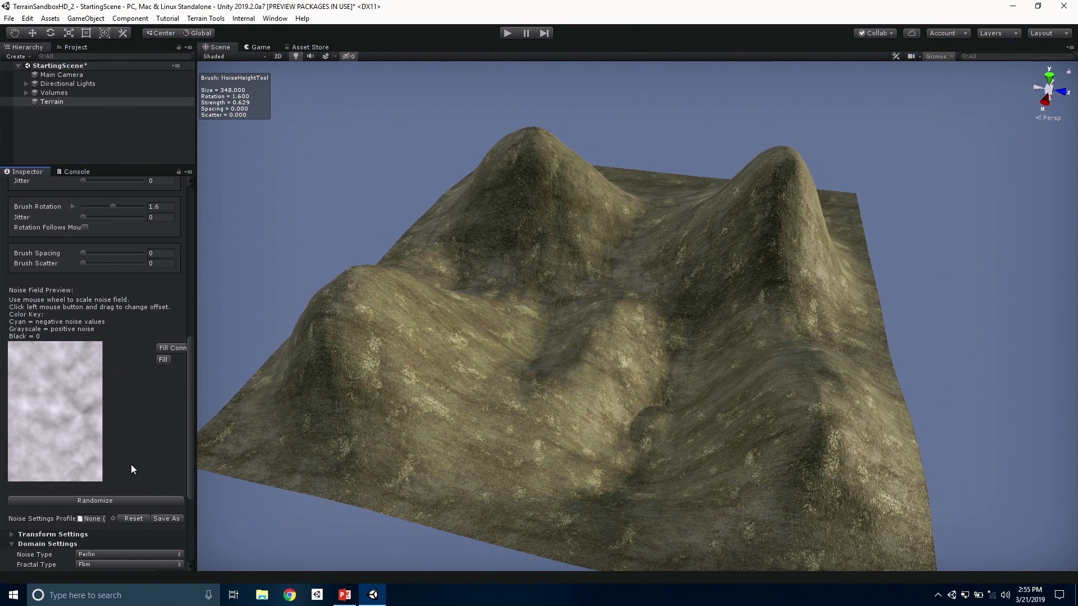
{"action": "scroll", "coordinate": [73, 396], "scroll_direction": "up", "scroll_amount": 5}
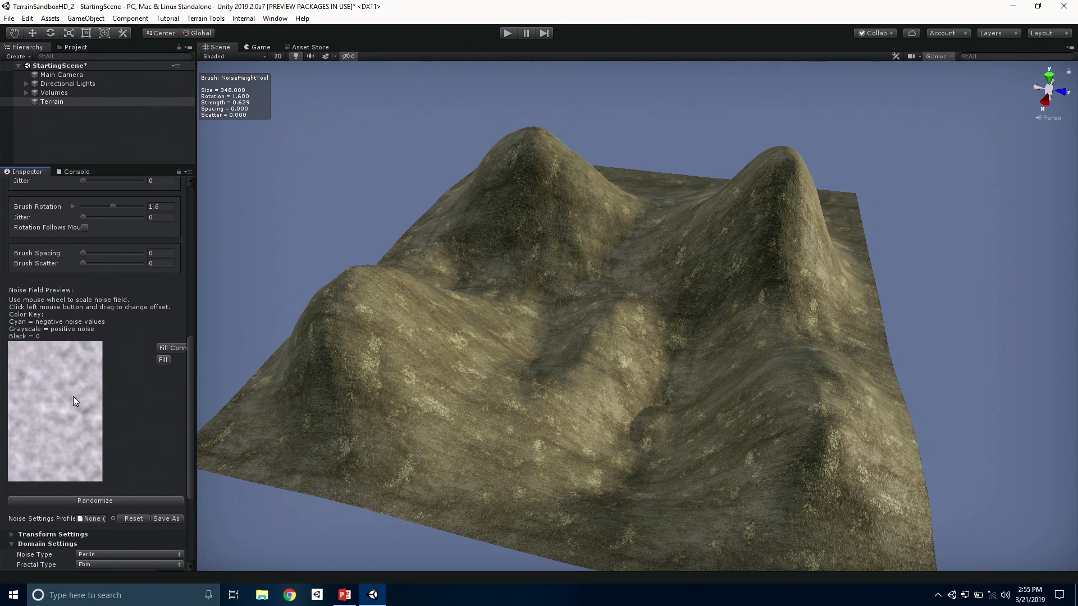
{"action": "scroll", "coordinate": [73, 396], "scroll_direction": "up", "scroll_amount": 5}
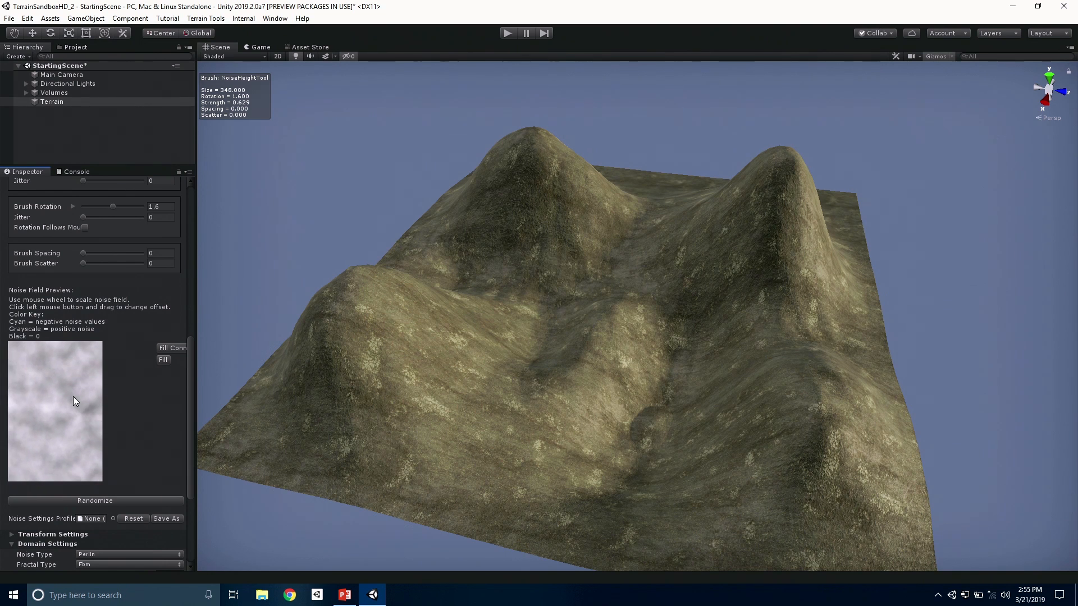
{"action": "scroll", "coordinate": [73, 396], "scroll_direction": "up", "scroll_amount": 1}
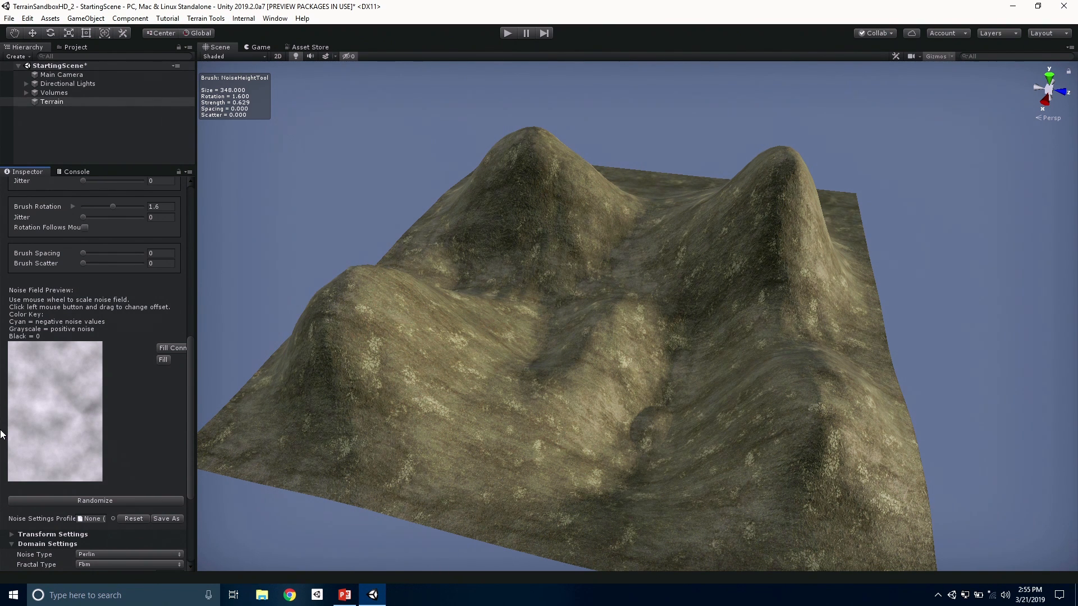
{"action": "scroll", "coordinate": [74, 373], "scroll_direction": "down", "scroll_amount": 6}
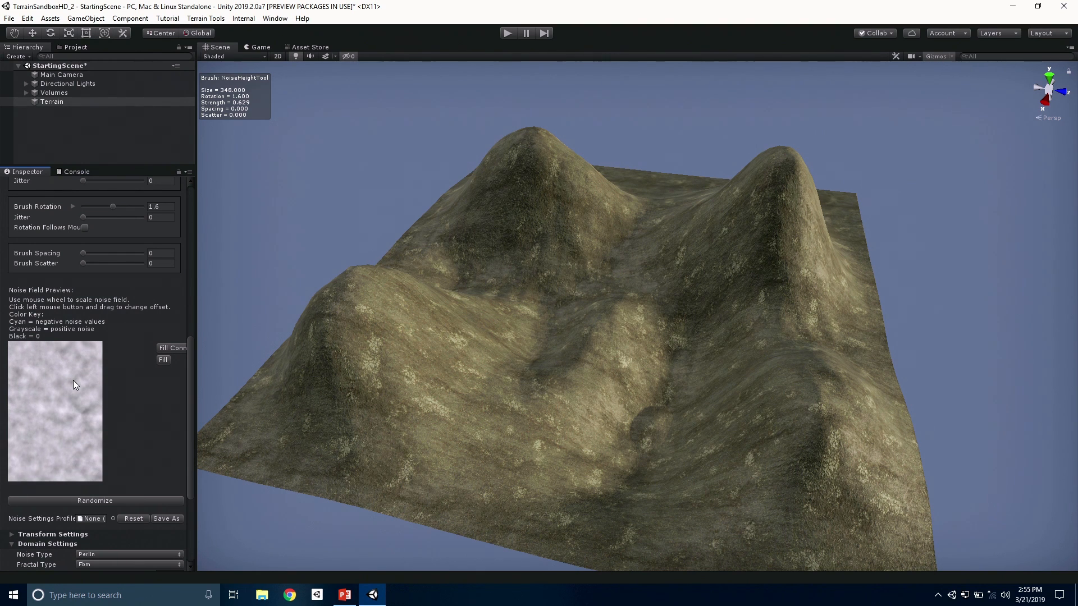
{"action": "scroll", "coordinate": [73, 379], "scroll_direction": "up", "scroll_amount": 4}
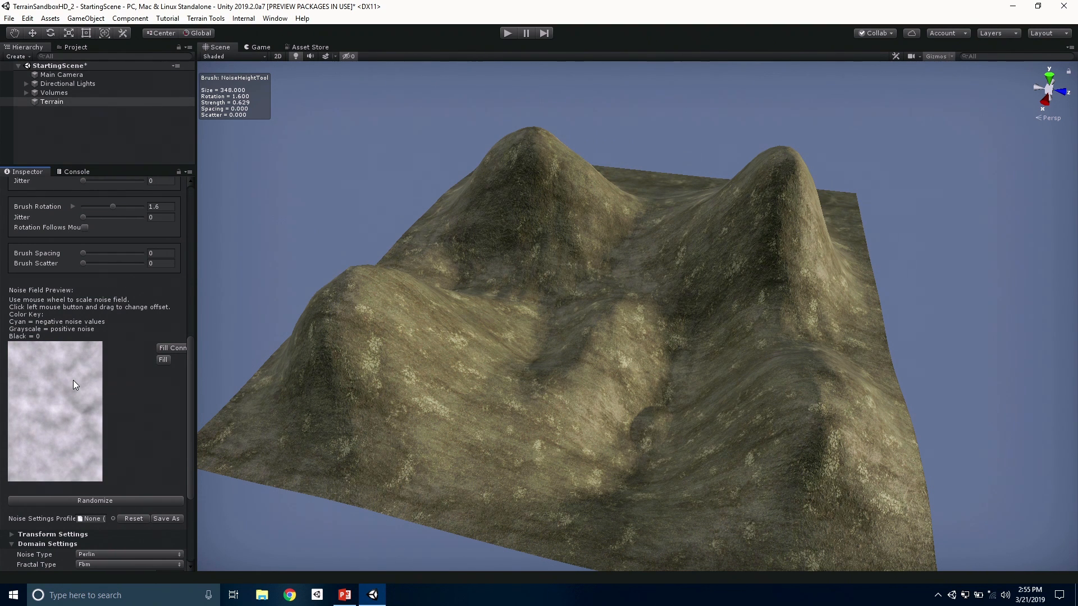
Set the Noise Height brush size to 238 and shift the noise field's offset
{"action": "scroll", "coordinate": [120, 298], "scroll_direction": "up", "scroll_amount": 8}
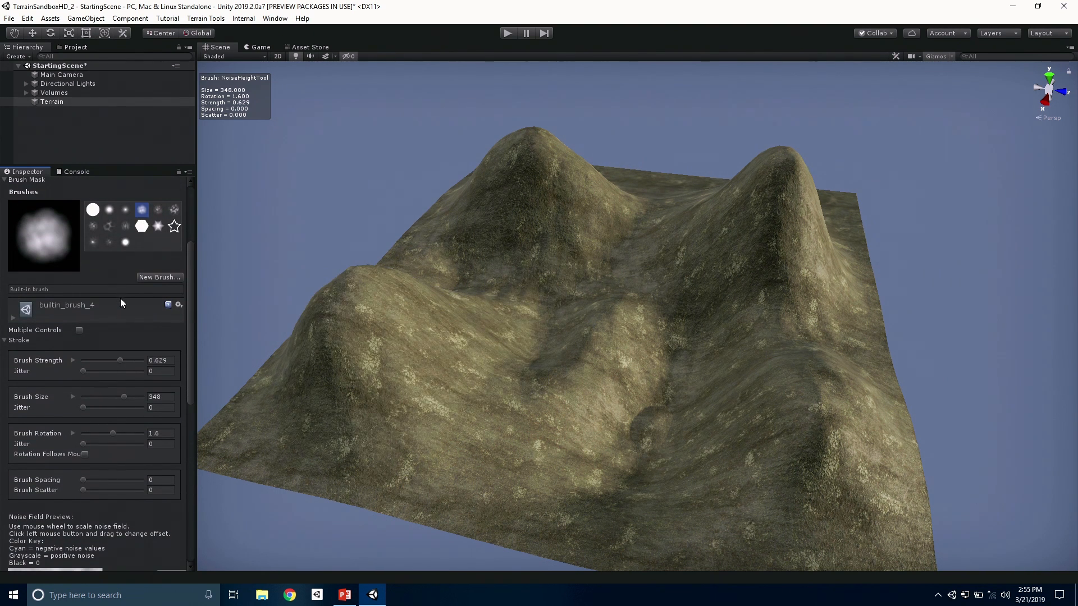
{"action": "left_click", "coordinate": [122, 398]}
{"action": "left_click_drag", "start_coordinate": [110, 400], "coordinate": [109, 399]}
{"action": "scroll", "coordinate": [109, 399], "scroll_direction": "down", "scroll_amount": 6}
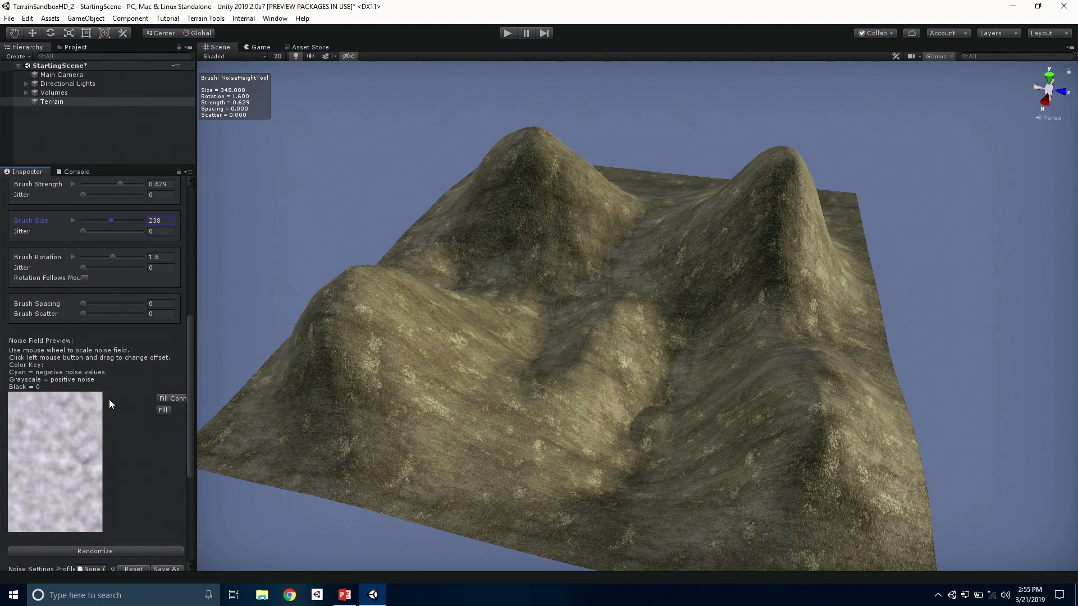
{"action": "left_click_drag", "start_coordinate": [74, 456], "coordinate": [66, 469]}
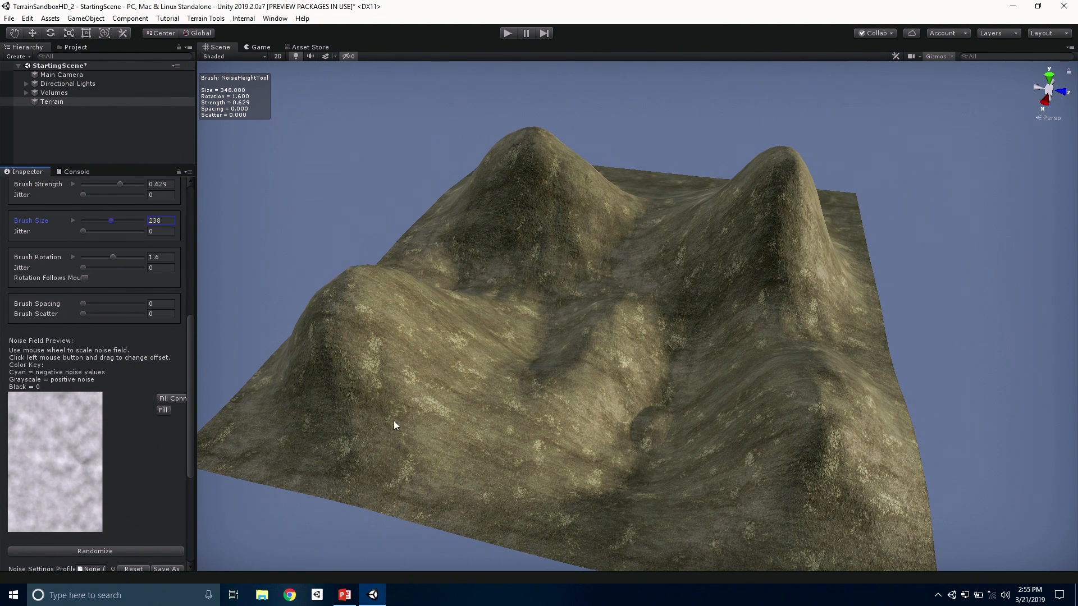
Paint noise height over the low central ridge and along the slope leading up to one of the tall peaks
{"action": "scroll", "coordinate": [533, 396], "scroll_direction": "up", "scroll_amount": 2}
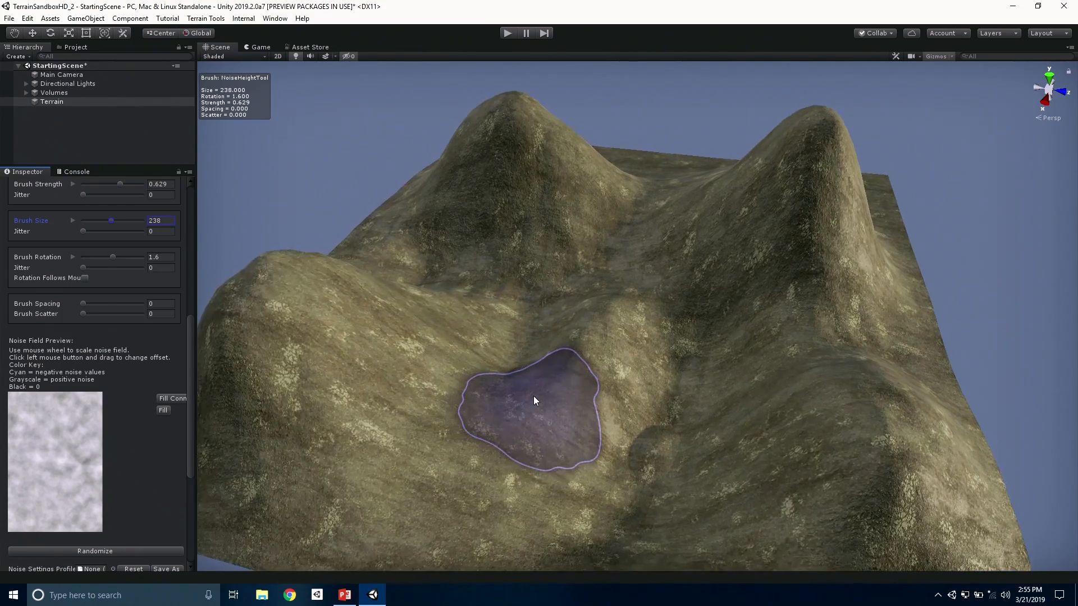
{"action": "scroll", "coordinate": [533, 395], "scroll_direction": "up", "scroll_amount": 3}
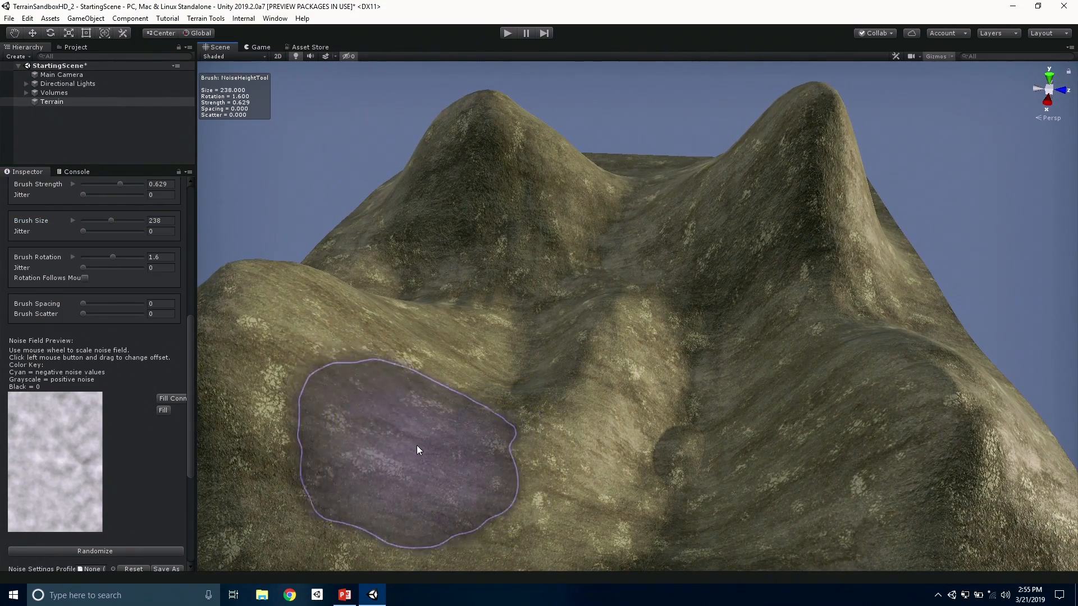
{"action": "mouse_move", "coordinate": [416, 449]}
{"action": "left_mouse_down"}
{"action": "mouse_move", "coordinate": [523, 336]}
{"action": "mouse_move", "coordinate": [460, 338]}
{"action": "mouse_move", "coordinate": [554, 291]}
{"action": "mouse_move", "coordinate": [573, 403]}
{"action": "mouse_move", "coordinate": [628, 421]}
{"action": "left_mouse_up"}
{"action": "mouse_move", "coordinate": [804, 465]}
{"action": "left_mouse_down"}
{"action": "mouse_move", "coordinate": [759, 295]}
{"action": "mouse_move", "coordinate": [773, 141]}
{"action": "mouse_move", "coordinate": [757, 160]}
{"action": "left_mouse_up"}
{"action": "scroll", "coordinate": [516, 212], "scroll_direction": "down", "scroll_amount": 1}
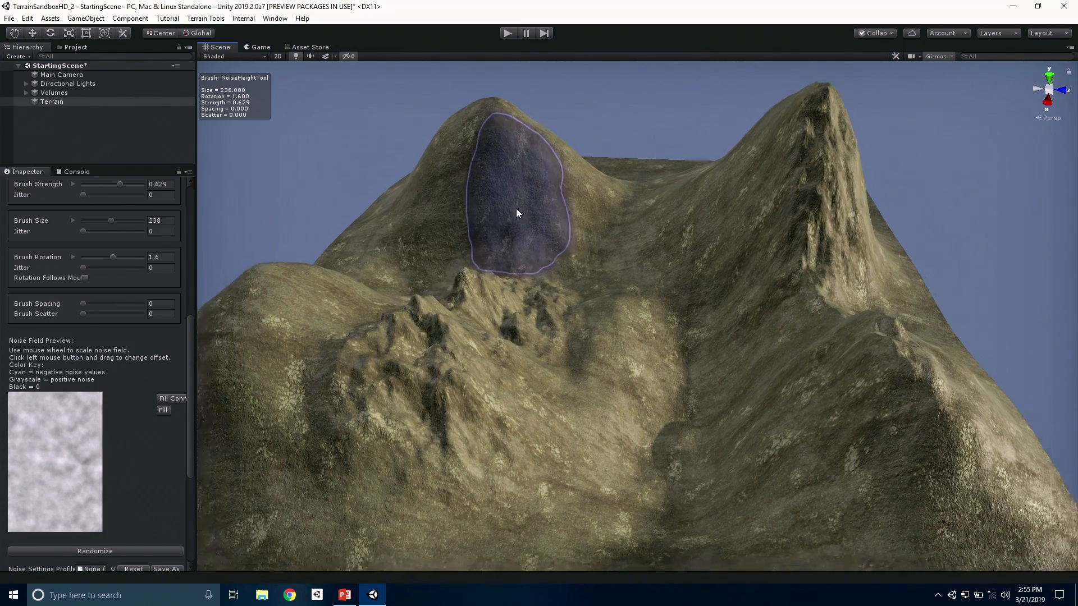
{"action": "scroll", "coordinate": [517, 213], "scroll_direction": "down", "scroll_amount": 1}
Scale the noise field to a coarser pattern and paint extra height onto the nearest rounded mountain
{"action": "scroll", "coordinate": [53, 475], "scroll_direction": "down", "scroll_amount": 5}
{"action": "scroll", "coordinate": [53, 475], "scroll_direction": "up", "scroll_amount": 6}
{"action": "scroll", "coordinate": [55, 477], "scroll_direction": "up", "scroll_amount": 1}
{"action": "mouse_move", "coordinate": [238, 357]}
{"action": "left_mouse_down"}
{"action": "mouse_move", "coordinate": [301, 336]}
{"action": "mouse_move", "coordinate": [315, 298]}
{"action": "mouse_move", "coordinate": [365, 264]}
{"action": "left_mouse_up"}
Shift the noise field's offset and set the noise's lacunarity to 2.98 and persistence to 0.691
{"action": "scroll", "coordinate": [58, 453], "scroll_direction": "down", "scroll_amount": 3}
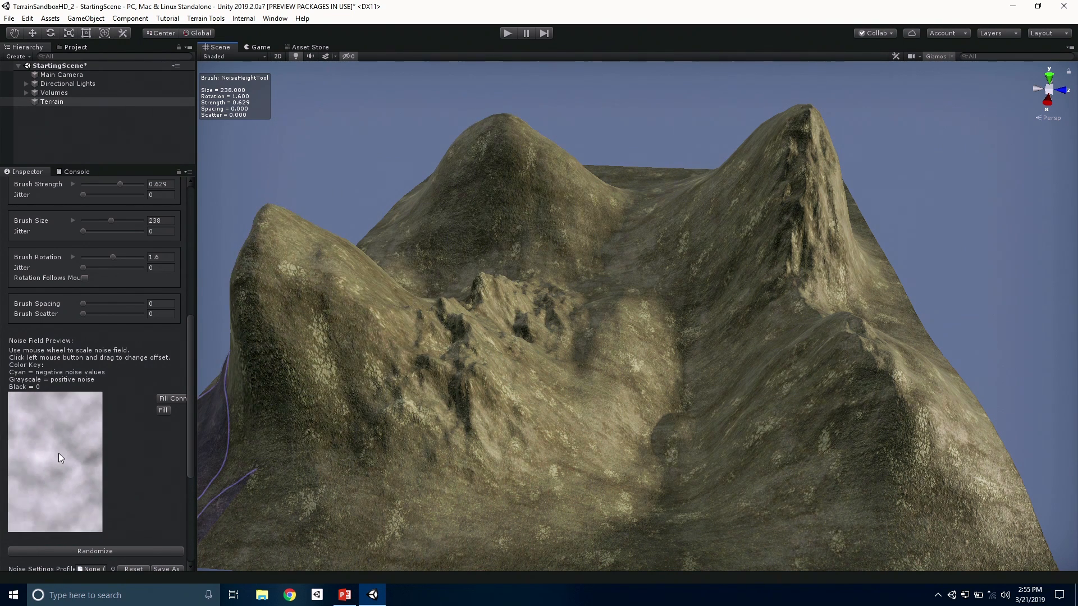
{"action": "left_click_drag", "start_coordinate": [71, 487], "coordinate": [40, 449]}
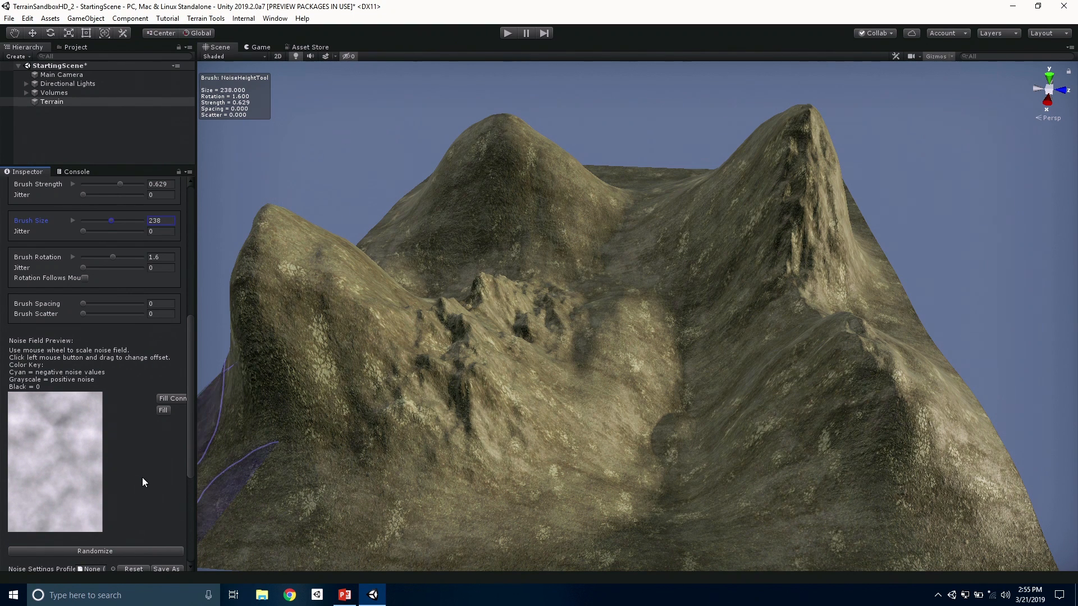
{"action": "scroll", "coordinate": [143, 473], "scroll_direction": "down", "scroll_amount": 3}
{"action": "left_click_drag", "start_coordinate": [192, 446], "coordinate": [191, 522]}
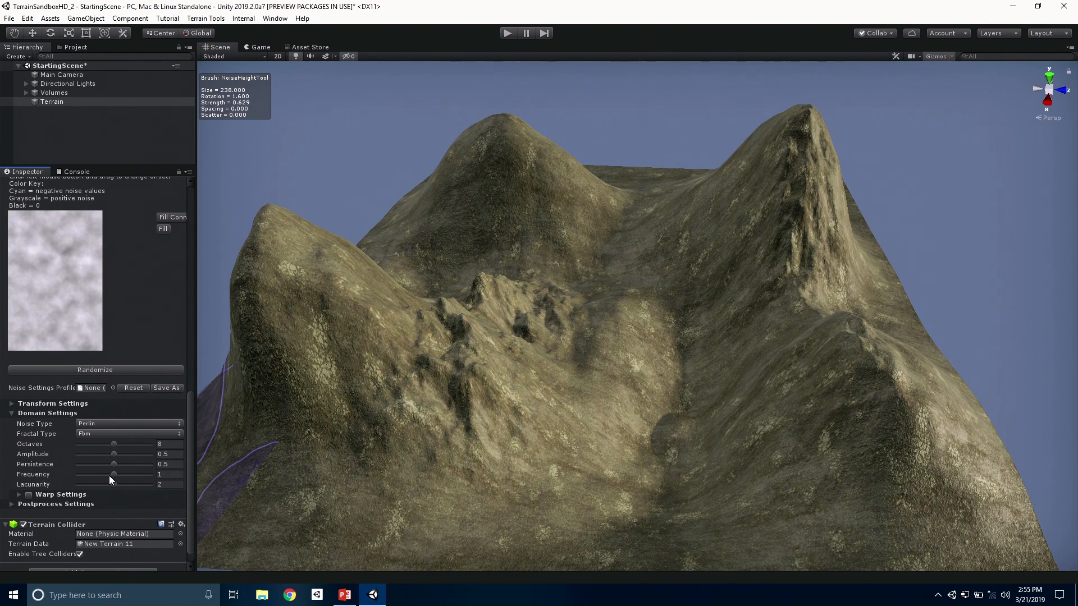
{"action": "mouse_move", "coordinate": [116, 484]}
{"action": "left_mouse_down"}
{"action": "mouse_move", "coordinate": [132, 490]}
{"action": "mouse_move", "coordinate": [116, 464]}
{"action": "mouse_move", "coordinate": [129, 466]}
{"action": "left_mouse_up"}
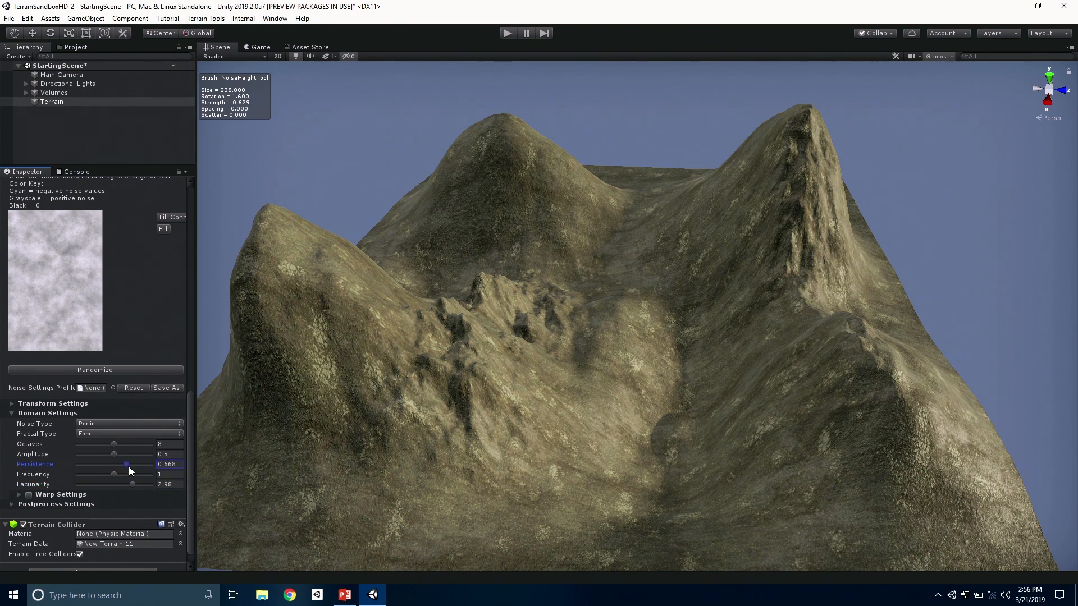
Paint rugged noise onto the four mountains and the central ridge, and shift the noise field's offset again
{"action": "left_click", "coordinate": [523, 154]}
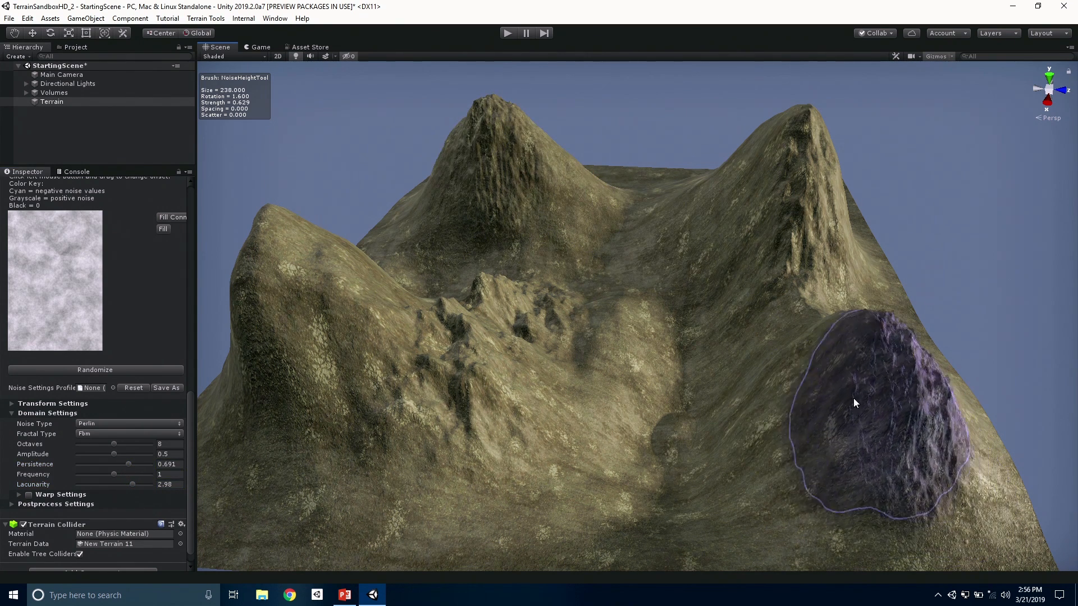
{"action": "left_click", "coordinate": [866, 399]}
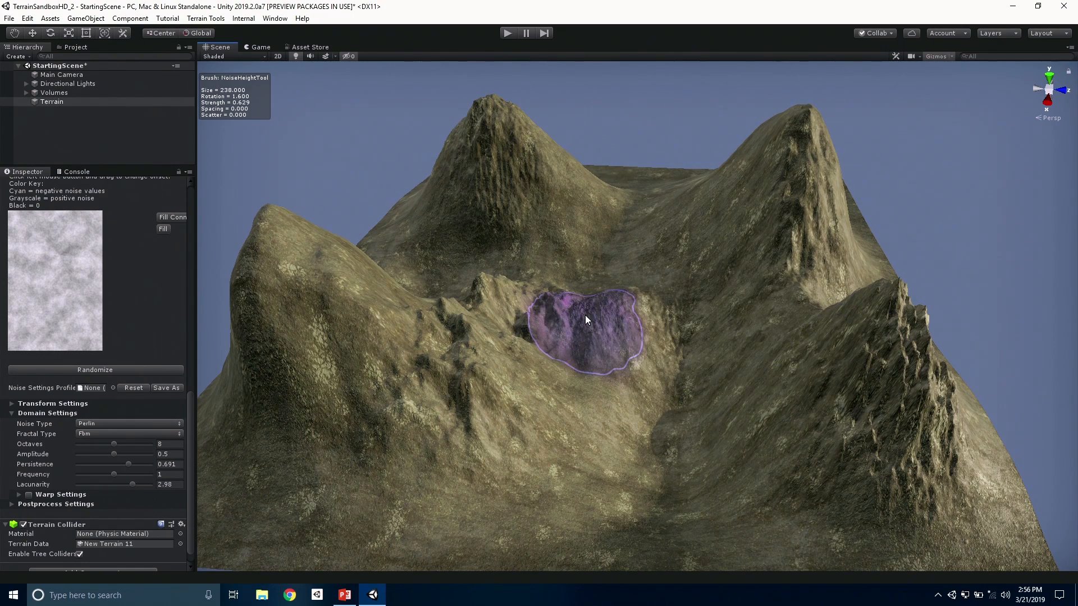
{"action": "left_click", "coordinate": [298, 270]}
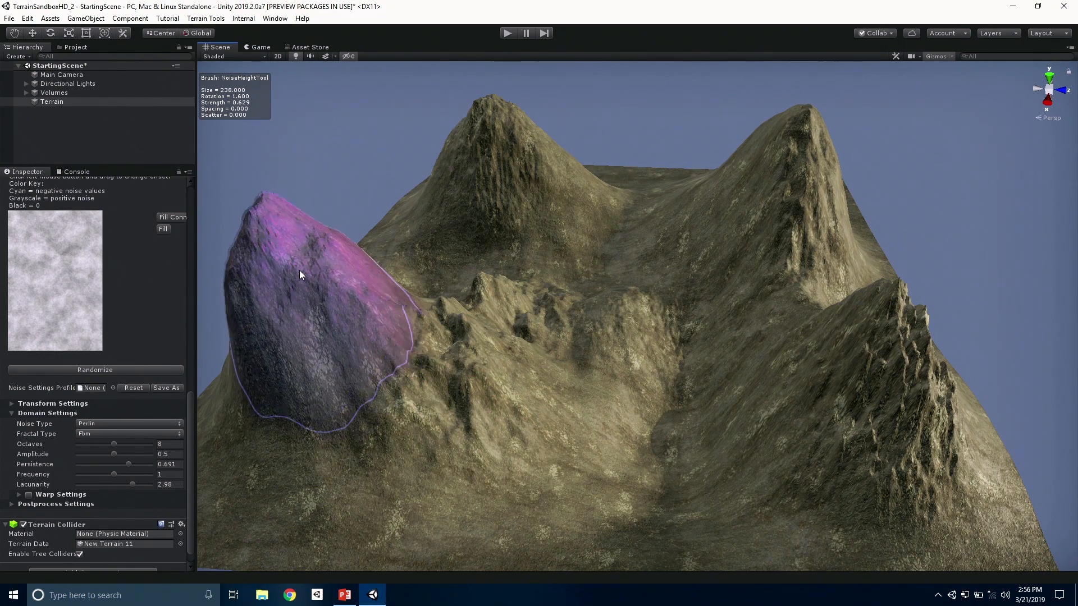
{"action": "left_click", "coordinate": [792, 212]}
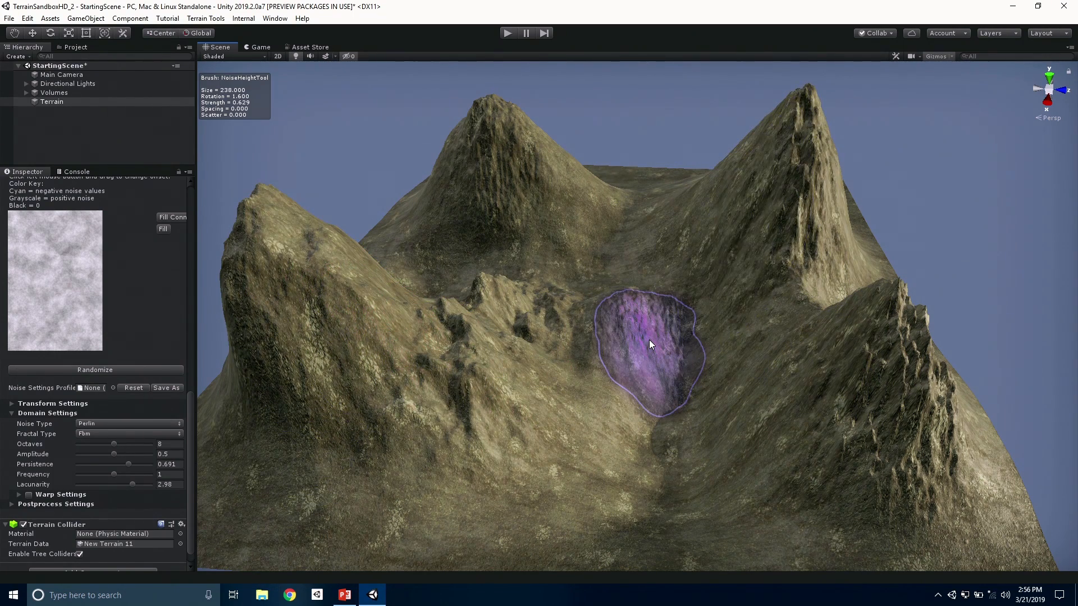
{"action": "scroll", "coordinate": [621, 291], "scroll_direction": "down", "scroll_amount": 5}
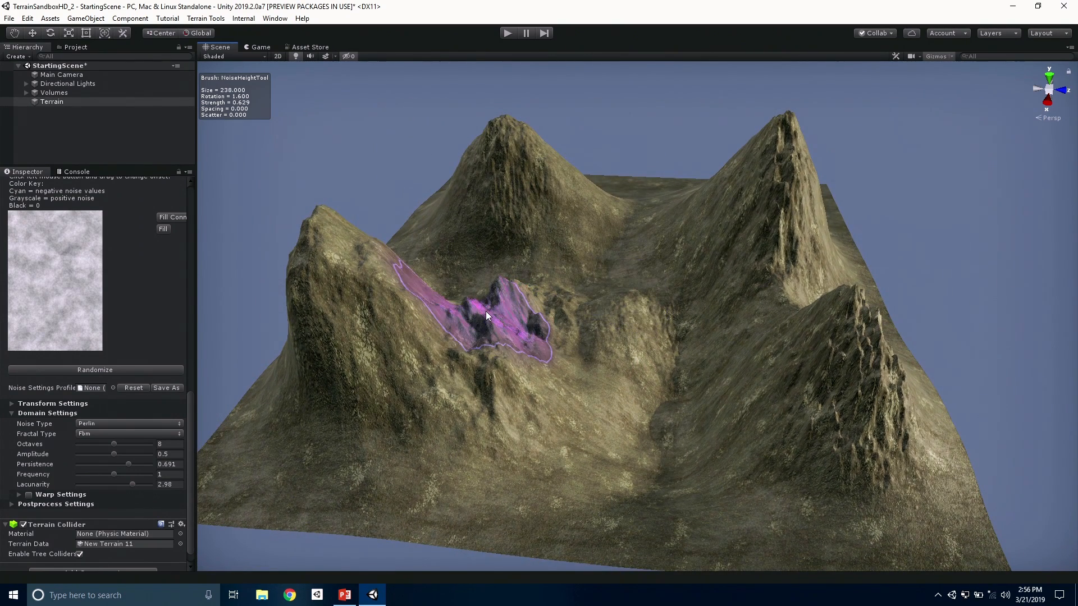
{"action": "left_click", "coordinate": [644, 347]}
{"action": "left_click_drag", "start_coordinate": [54, 319], "coordinate": [46, 333]}
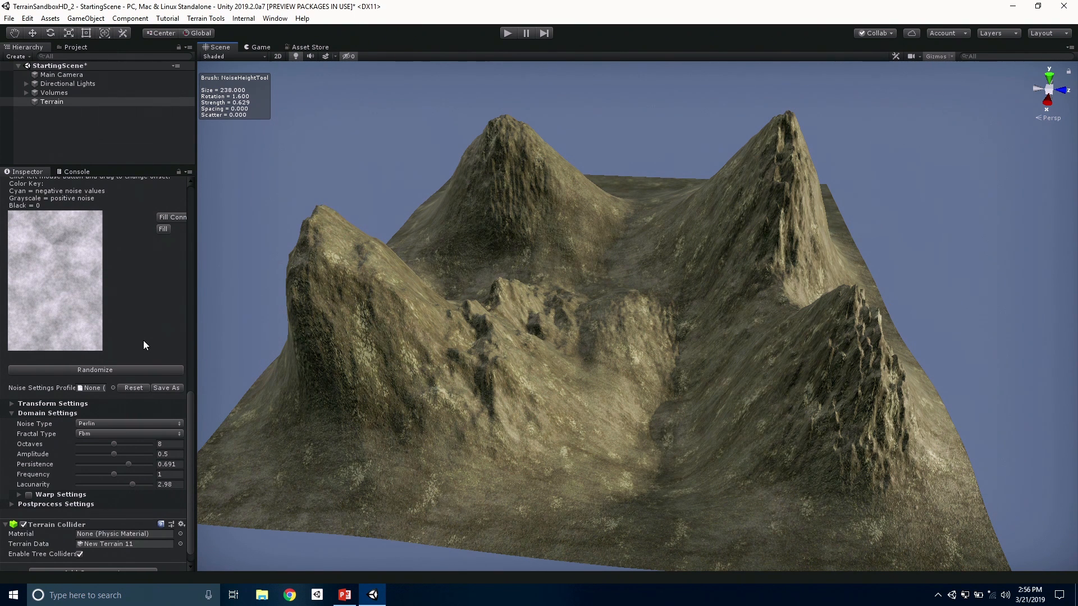
Change the terrain painting tool to Stamp Terrain with the builtin_brush_5 mask and bring up its stamp height settings
{"action": "left_click_drag", "start_coordinate": [190, 423], "coordinate": [201, 247]}
{"action": "left_click", "coordinate": [111, 214]}
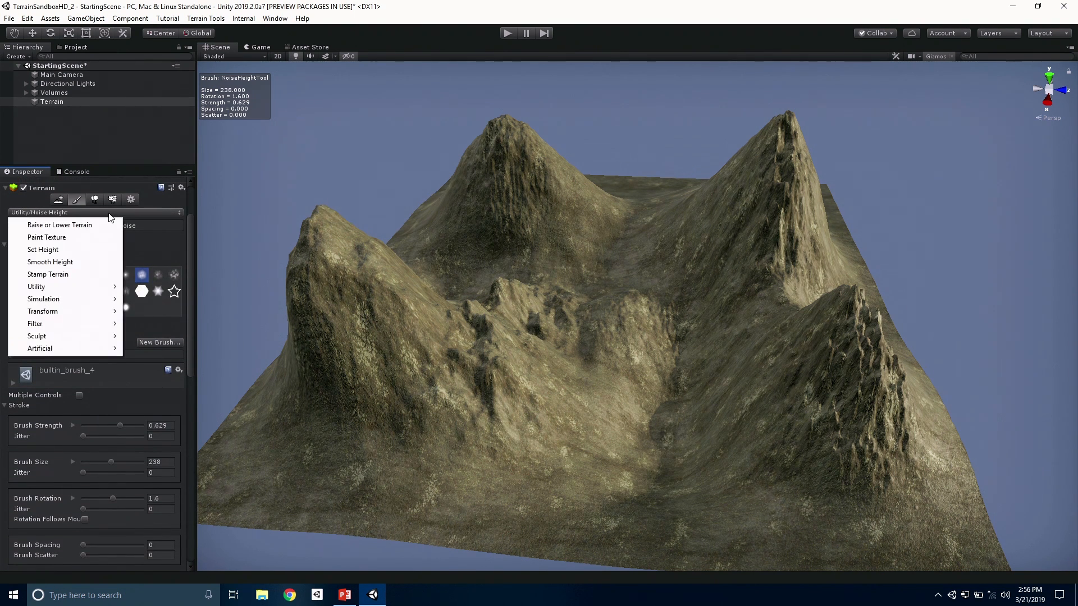
{"action": "left_click", "coordinate": [103, 275]}
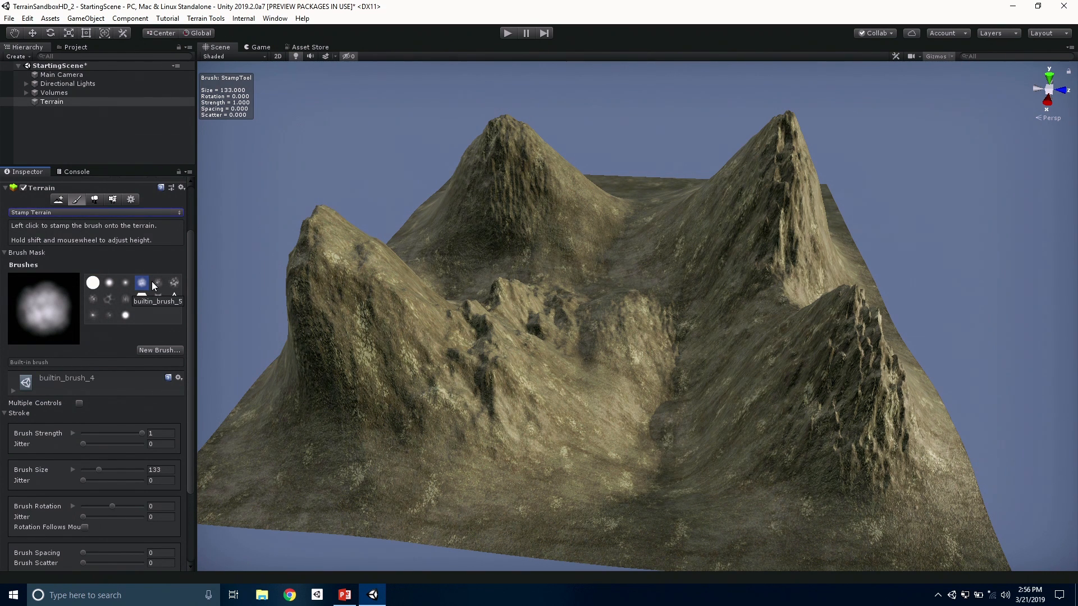
{"action": "left_click", "coordinate": [157, 283]}
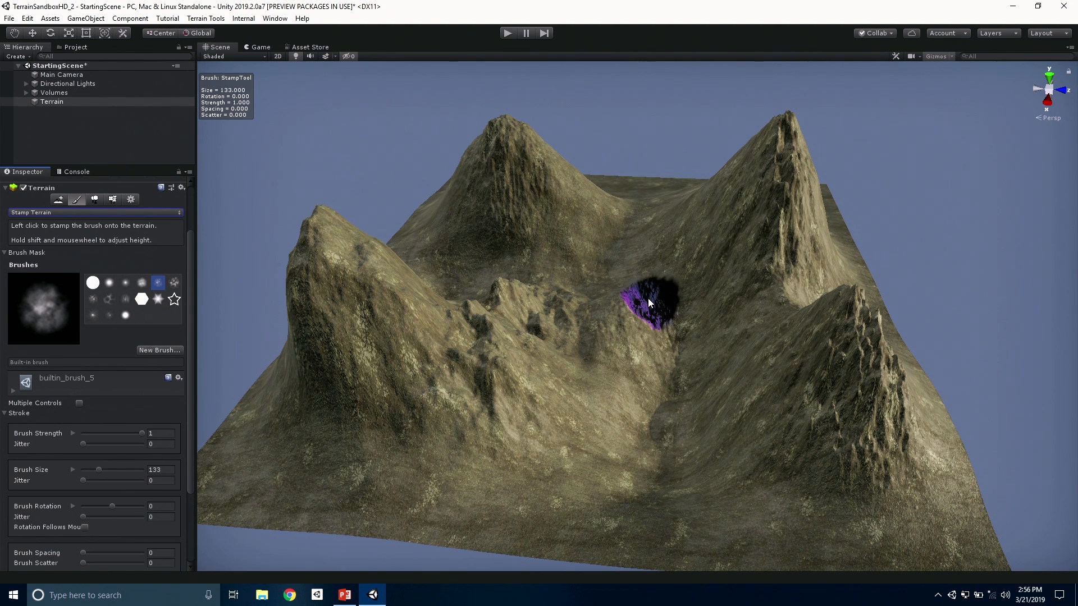
{"action": "scroll", "coordinate": [117, 366], "scroll_direction": "down", "scroll_amount": 3}
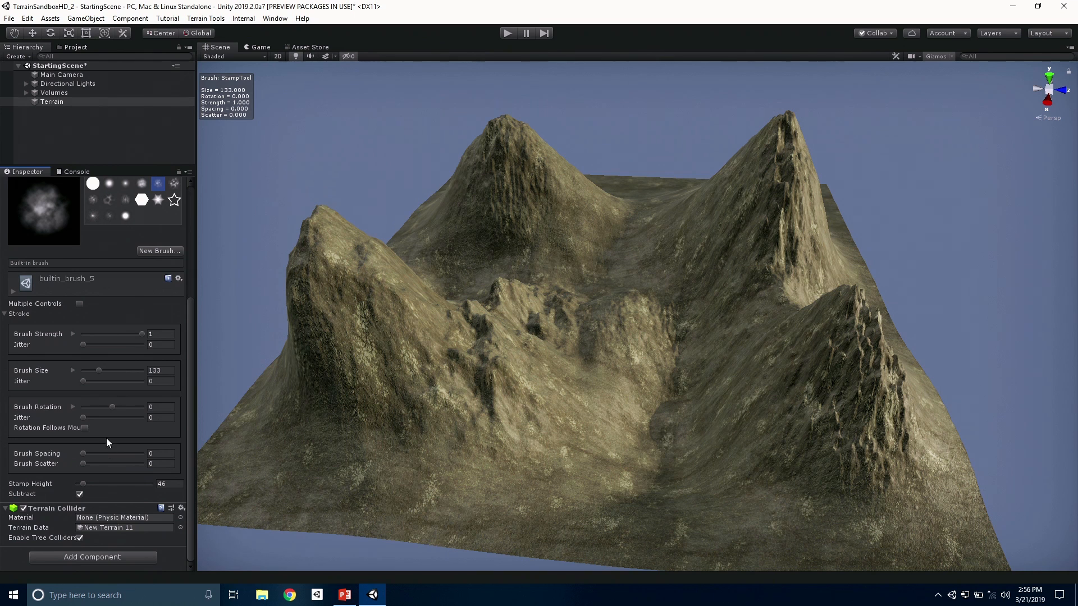
Turn off Subtract, set the stamp height to 64 and stamp jagged rock onto the lower slope between the two rear mountains
{"action": "left_click", "coordinate": [79, 495]}
{"action": "left_click_drag", "start_coordinate": [83, 485], "coordinate": [86, 487]}
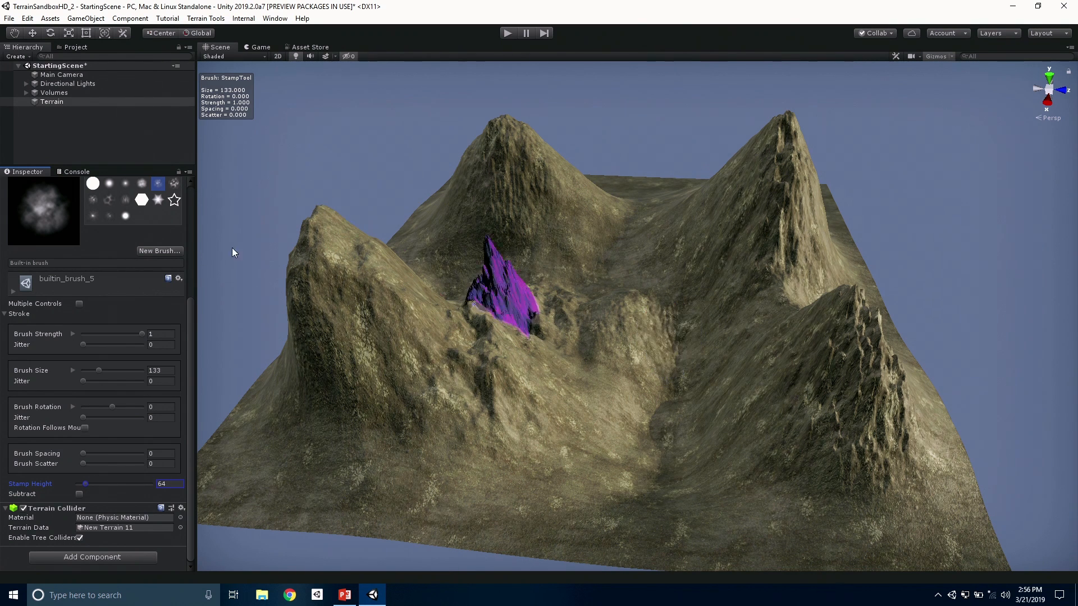
{"action": "mouse_move", "coordinate": [118, 372]}
{"action": "left_mouse_down"}
{"action": "mouse_move", "coordinate": [108, 373]}
{"action": "mouse_move", "coordinate": [122, 379]}
{"action": "left_mouse_up"}
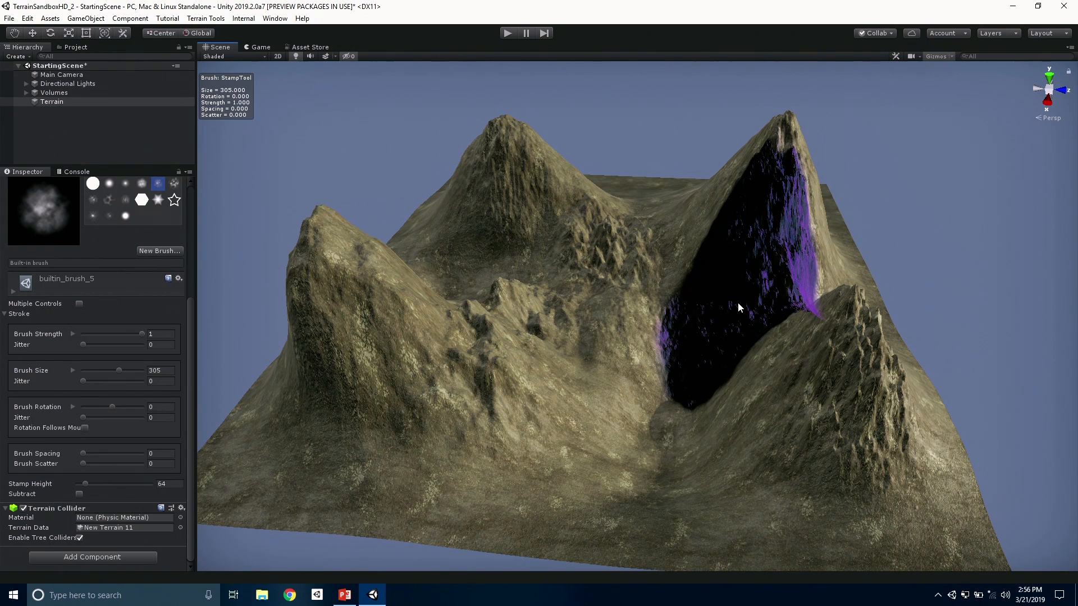
Stamp the builtin_brush_8 mask at brush size 157 onto the front end of the central ridge
{"action": "left_click", "coordinate": [109, 200]}
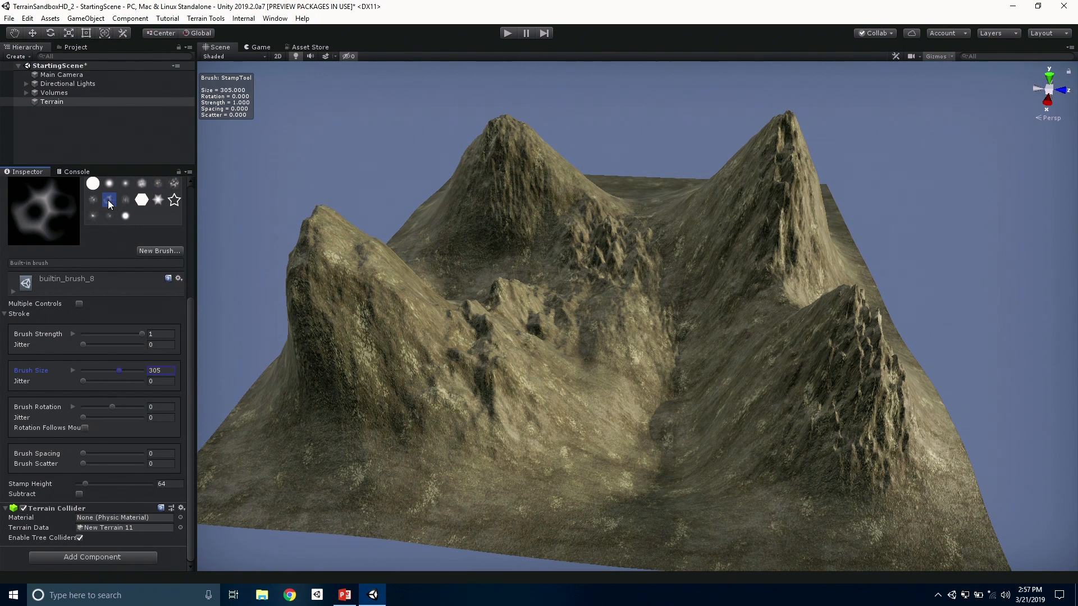
{"action": "left_click", "coordinate": [102, 371]}
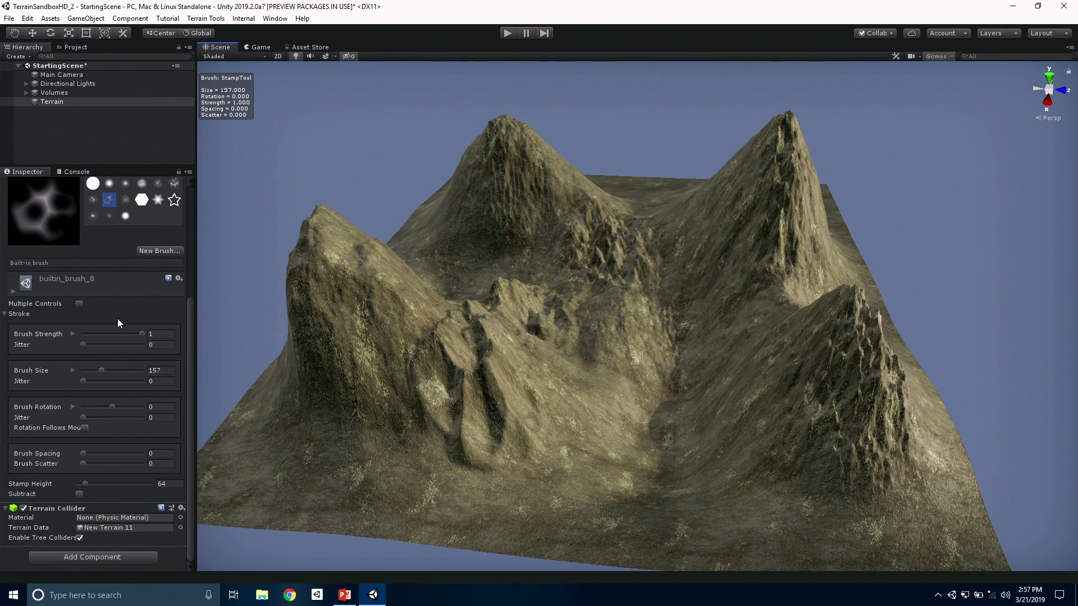
Change the terrain painting tool to Wind Erosion with the builtin_brush_5 mask and bring up its wind erosion settings
{"action": "scroll", "coordinate": [118, 322], "scroll_direction": "up", "scroll_amount": 5}
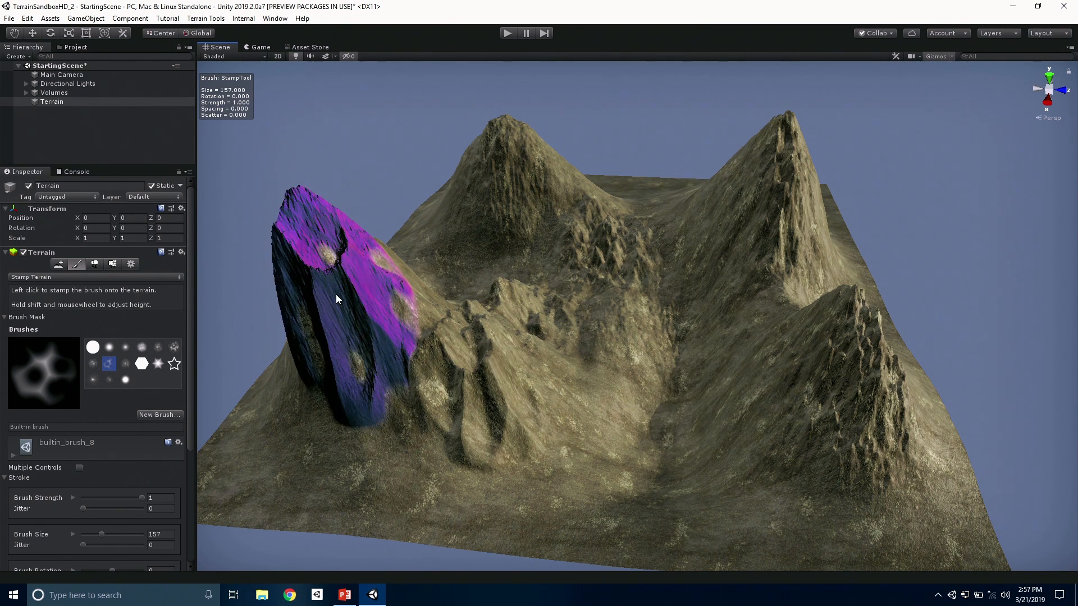
{"action": "left_click", "coordinate": [95, 277]}
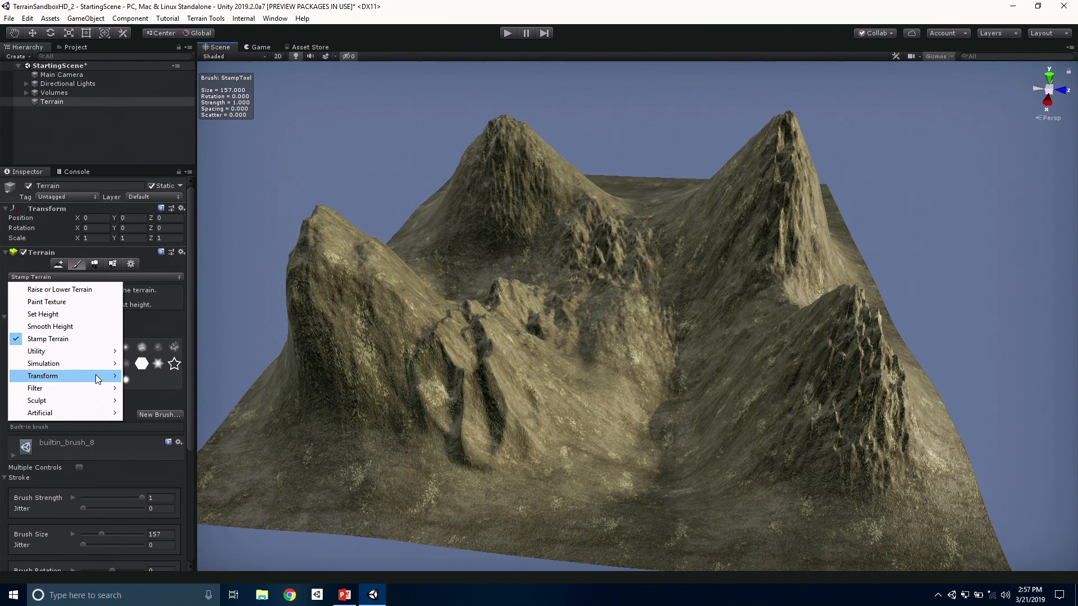
{"action": "mouse_move", "coordinate": [87, 364]}
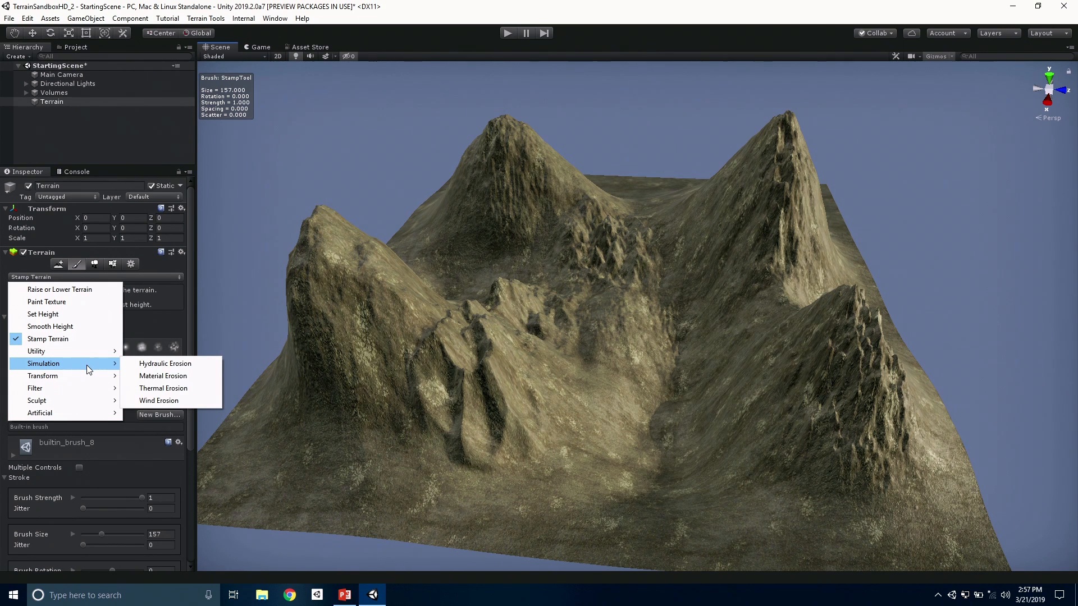
{"action": "left_click", "coordinate": [166, 399]}
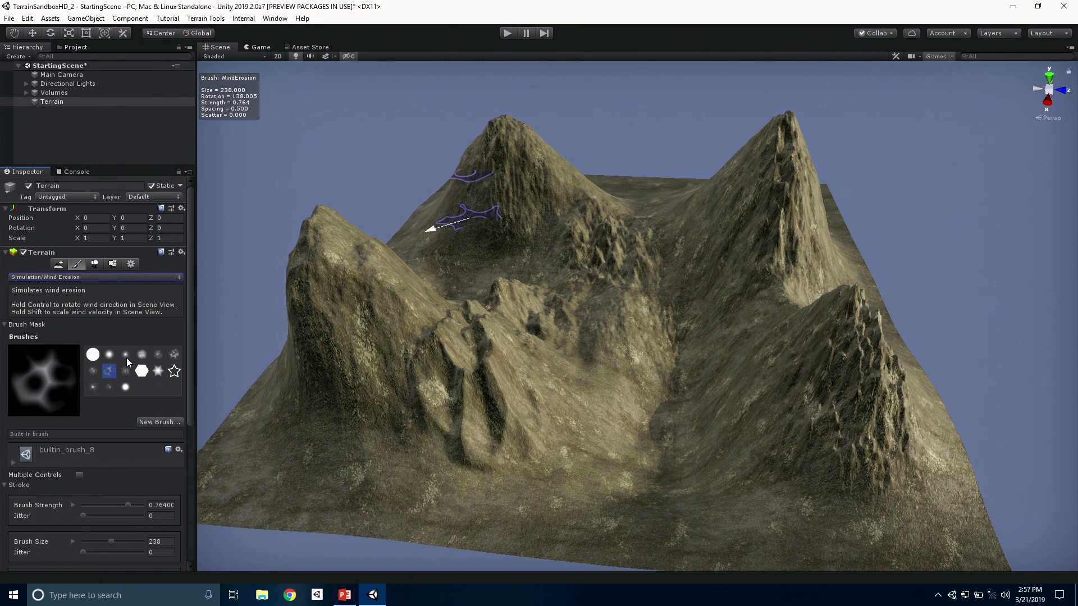
{"action": "left_click", "coordinate": [156, 356]}
{"action": "scroll", "coordinate": [98, 345], "scroll_direction": "down", "scroll_amount": 8}
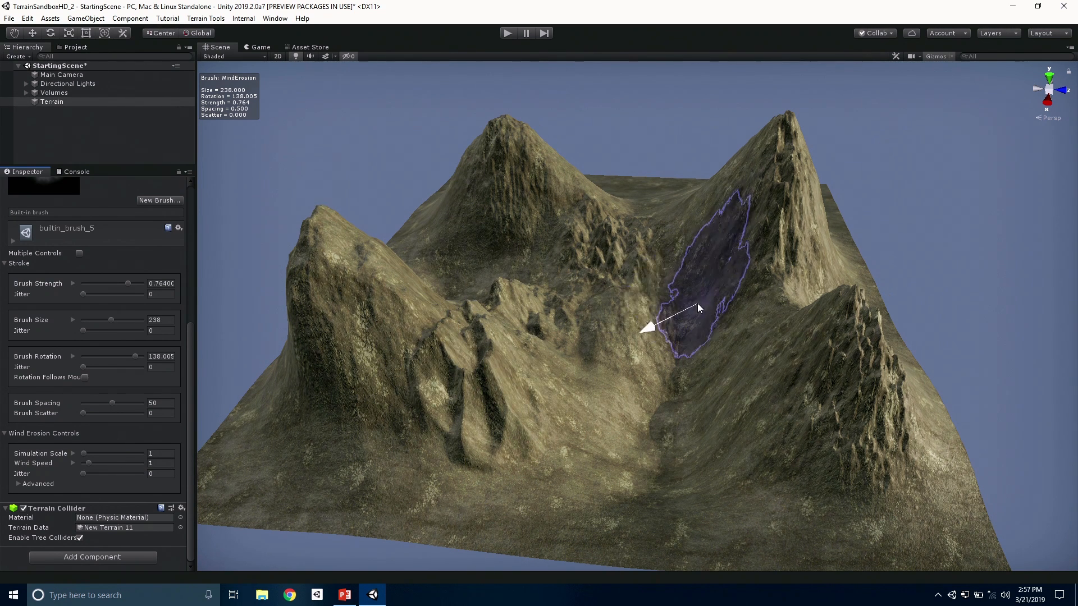
Rotate the wind direction to about 71 degrees and set the brush size to 248.3 and strength to 0.135
{"action": "key", "text": "d"}
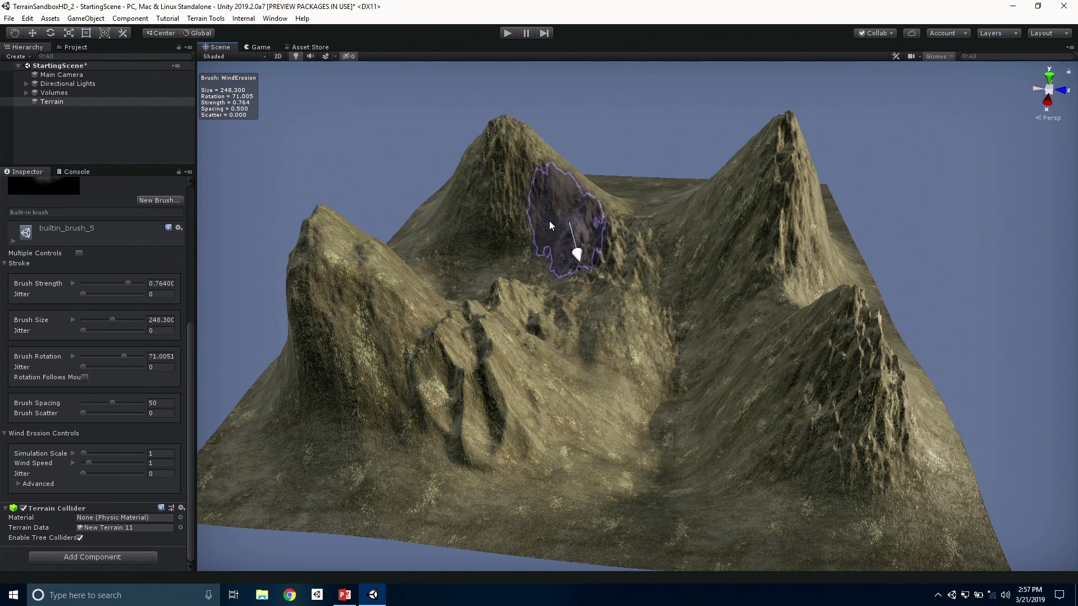
{"action": "scroll", "coordinate": [110, 361], "scroll_direction": "up", "scroll_amount": 2}
{"action": "left_click_drag", "start_coordinate": [107, 313], "coordinate": [92, 317]}
Paint wind erosion over the central ridge and the rugged mountain slopes to soften their sharp detail
{"action": "left_click_drag", "start_coordinate": [620, 341], "coordinate": [654, 335], "text": "alt"}
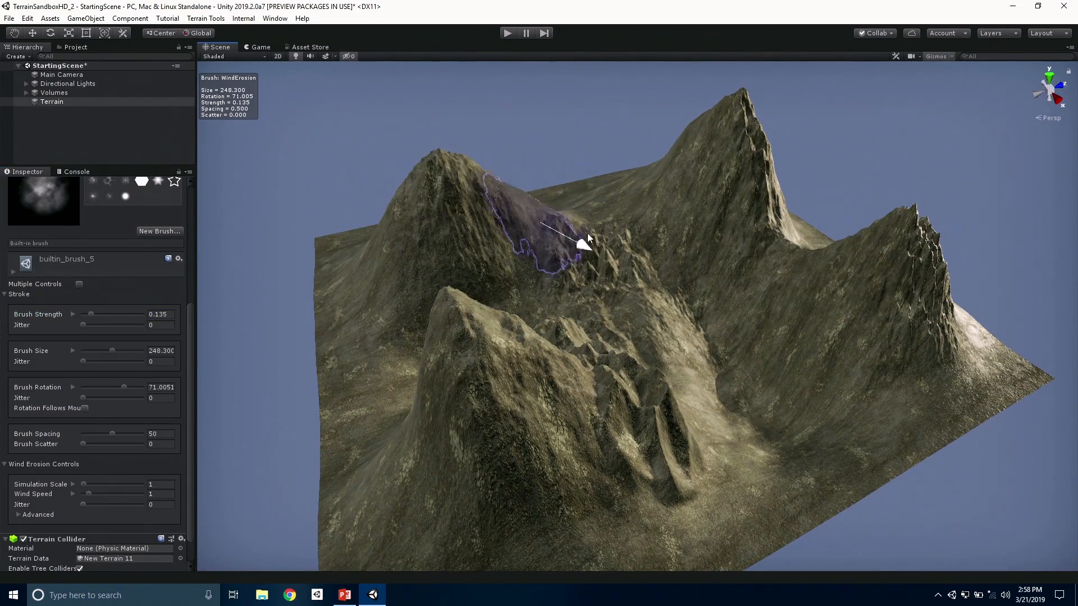
{"action": "mouse_move", "coordinate": [750, 241]}
{"action": "left_mouse_down"}
{"action": "mouse_move", "coordinate": [926, 287]}
{"action": "mouse_move", "coordinate": [958, 366]}
{"action": "left_mouse_up"}
{"action": "mouse_move", "coordinate": [528, 376]}
{"action": "left_mouse_down"}
{"action": "mouse_move", "coordinate": [694, 398]}
{"action": "mouse_move", "coordinate": [612, 342]}
{"action": "mouse_move", "coordinate": [677, 446]}
{"action": "left_mouse_up"}
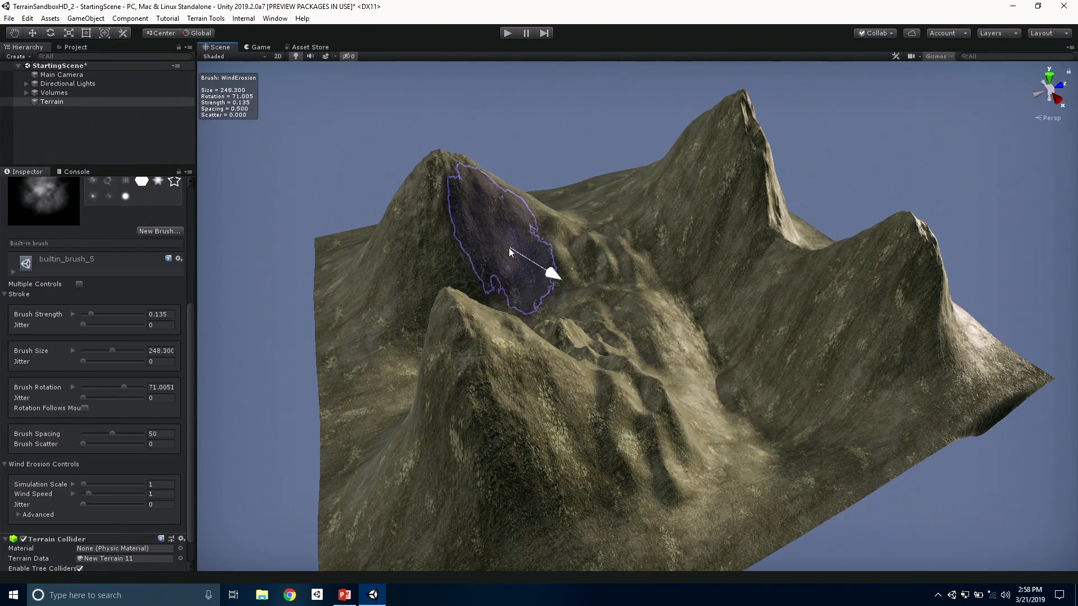
{"action": "mouse_move", "coordinate": [718, 384]}
{"action": "left_mouse_down", "text": "alt"}
{"action": "mouse_move", "coordinate": [545, 356]}
{"action": "mouse_move", "coordinate": [655, 397]}
{"action": "mouse_move", "coordinate": [662, 385]}
{"action": "mouse_move", "coordinate": [669, 402]}
{"action": "left_mouse_up", "text": "alt"}
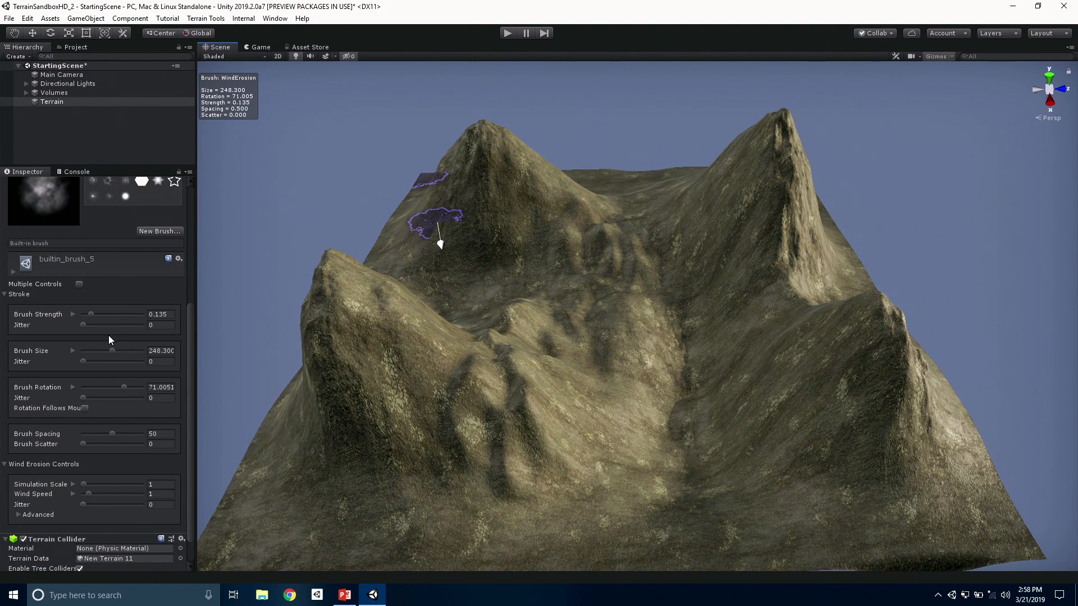
Change the terrain painting tool to the Contrast filter with the builtin_brush_4 mask and a brush strength of 0.059
{"action": "scroll", "coordinate": [136, 295], "scroll_direction": "up", "scroll_amount": 3}
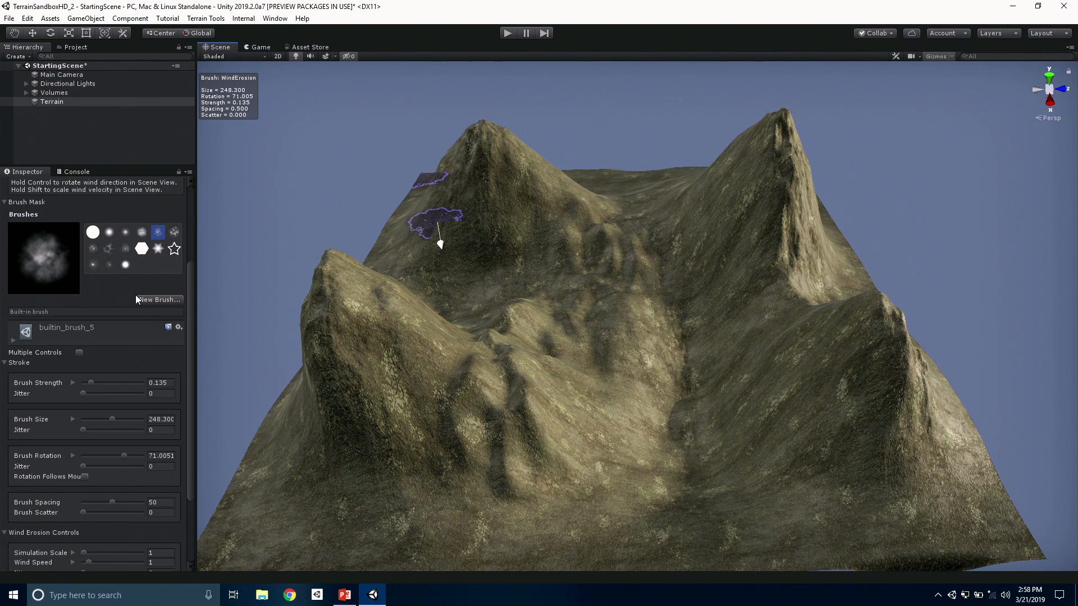
{"action": "scroll", "coordinate": [125, 290], "scroll_direction": "up", "scroll_amount": 5}
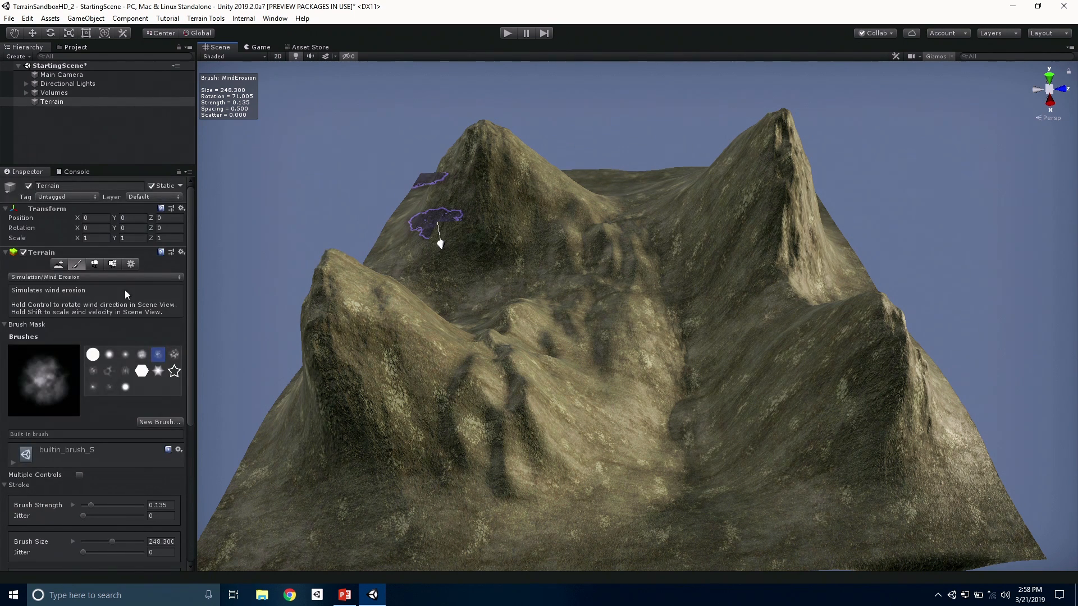
{"action": "left_click", "coordinate": [77, 278]}
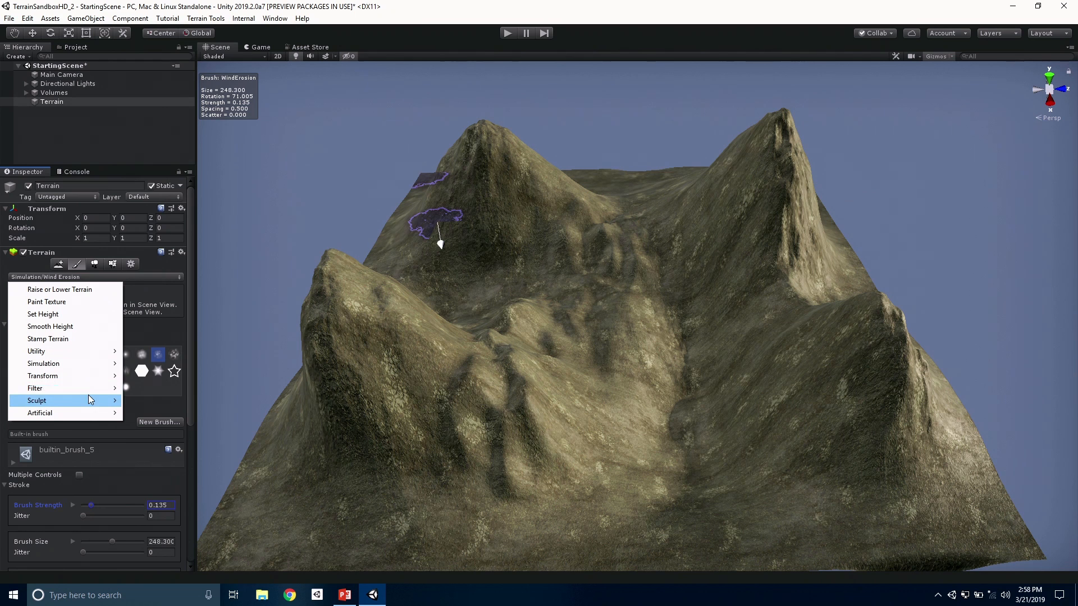
{"action": "mouse_move", "coordinate": [87, 388]}
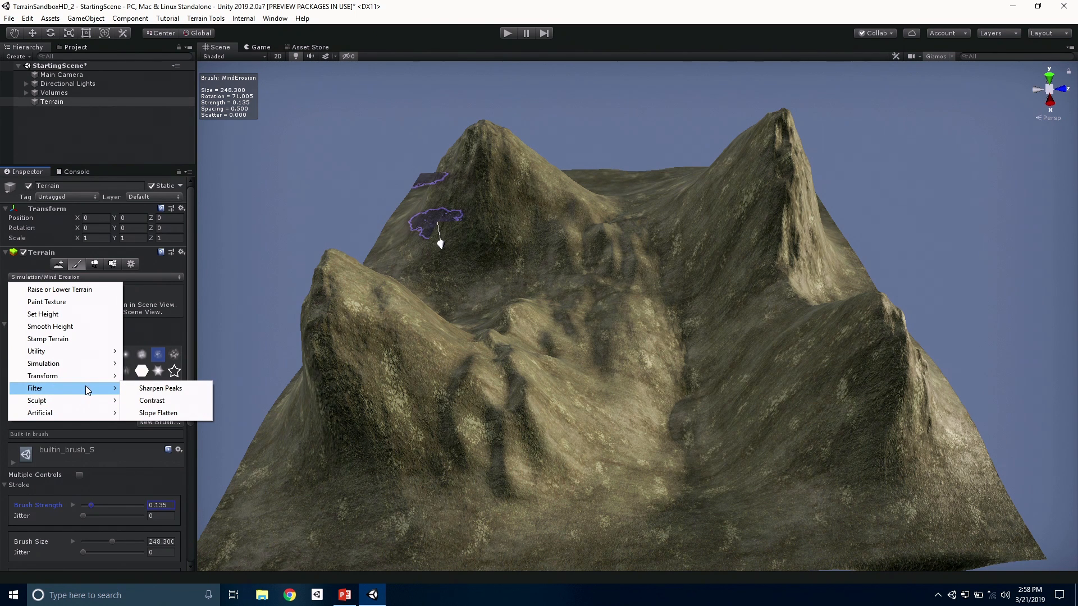
{"action": "left_click", "coordinate": [147, 402]}
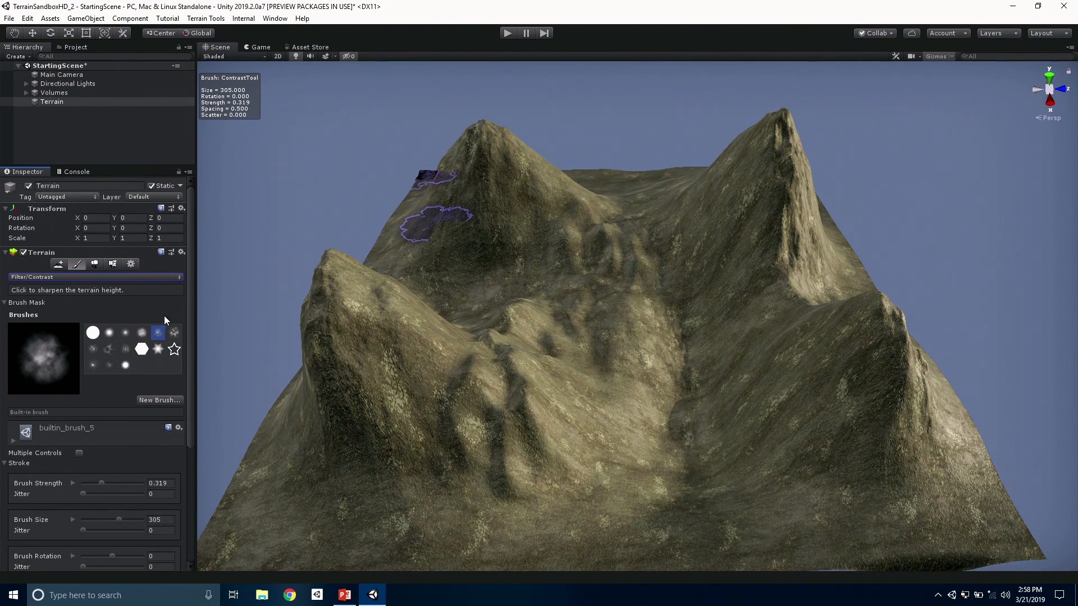
{"action": "left_click", "coordinate": [141, 332]}
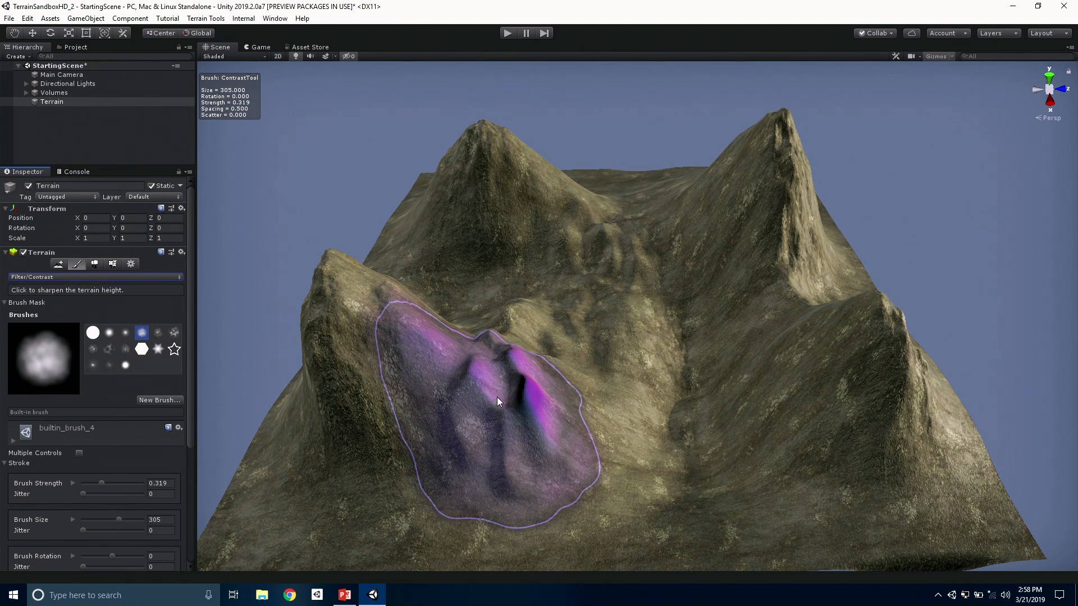
{"action": "left_click_drag", "start_coordinate": [101, 483], "coordinate": [87, 486]}
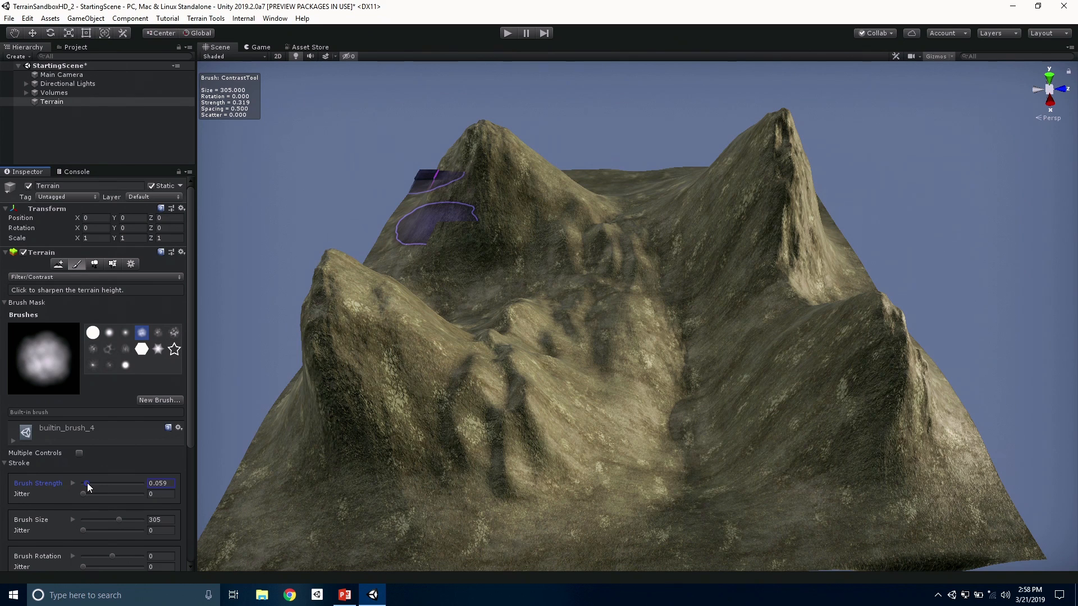
Paint contrast over the central ridge and the surrounding mountains to sharpen their eroded shapes
{"action": "left_click_drag", "start_coordinate": [516, 388], "coordinate": [504, 379]}
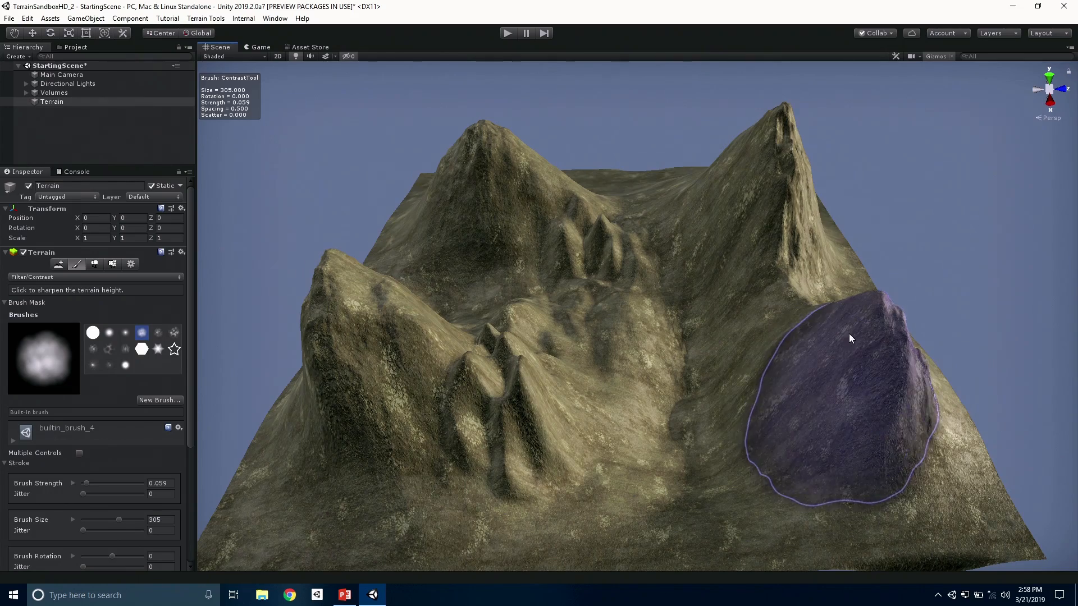
{"action": "mouse_move", "coordinate": [849, 337]}
{"action": "left_mouse_down", "text": "alt"}
{"action": "mouse_move", "coordinate": [498, 320]}
{"action": "mouse_move", "coordinate": [502, 344]}
{"action": "left_mouse_up", "text": "alt"}
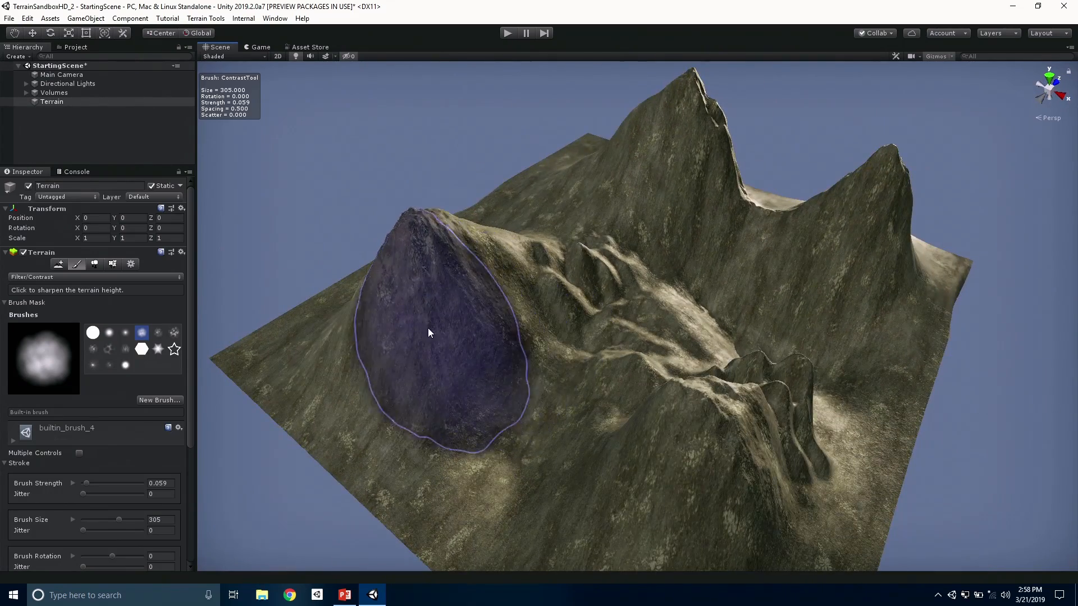
{"action": "mouse_move", "coordinate": [724, 466]}
{"action": "left_mouse_down", "text": "alt"}
{"action": "mouse_move", "coordinate": [520, 368]}
{"action": "mouse_move", "coordinate": [524, 377]}
{"action": "mouse_move", "coordinate": [541, 358]}
{"action": "left_mouse_up", "text": "alt"}
{"action": "scroll", "coordinate": [428, 276], "scroll_direction": "down", "scroll_amount": 2}
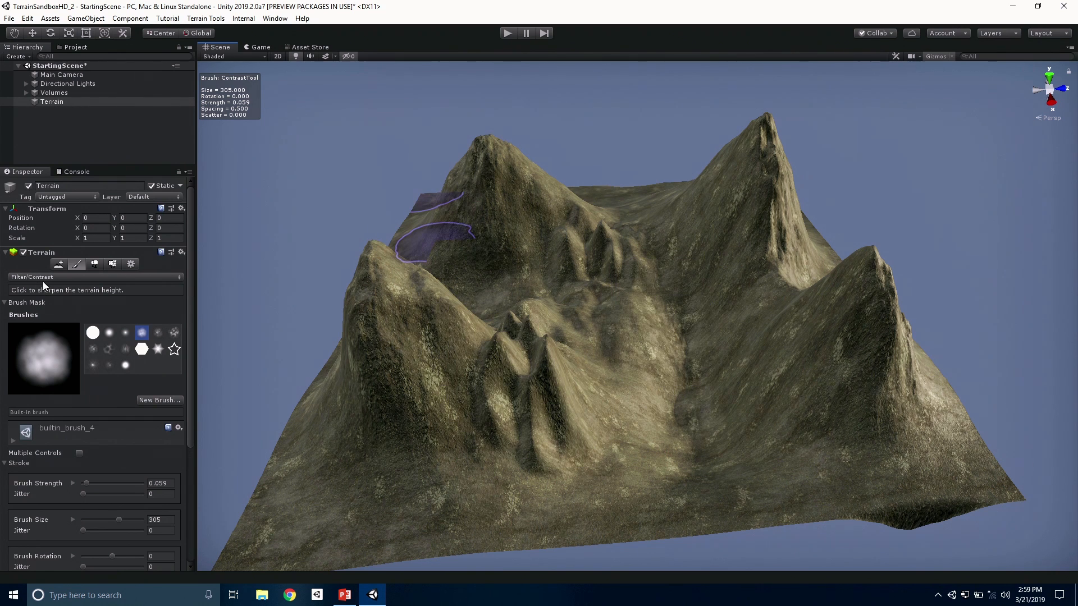
Change the terrain painting tool to the Bridge utility
{"action": "left_click", "coordinate": [75, 278]}
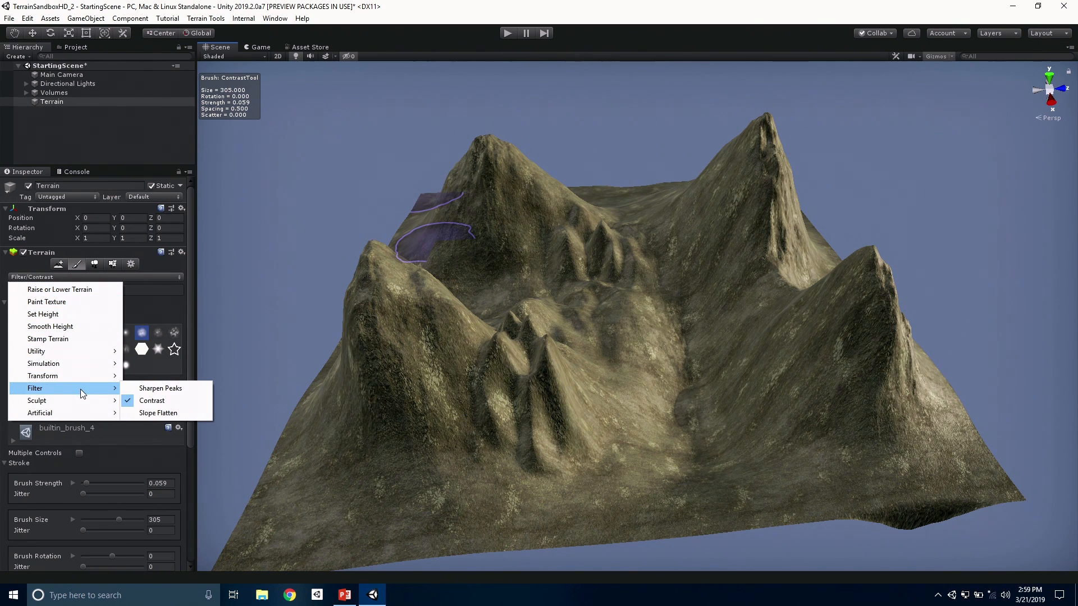
{"action": "mouse_move", "coordinate": [84, 399]}
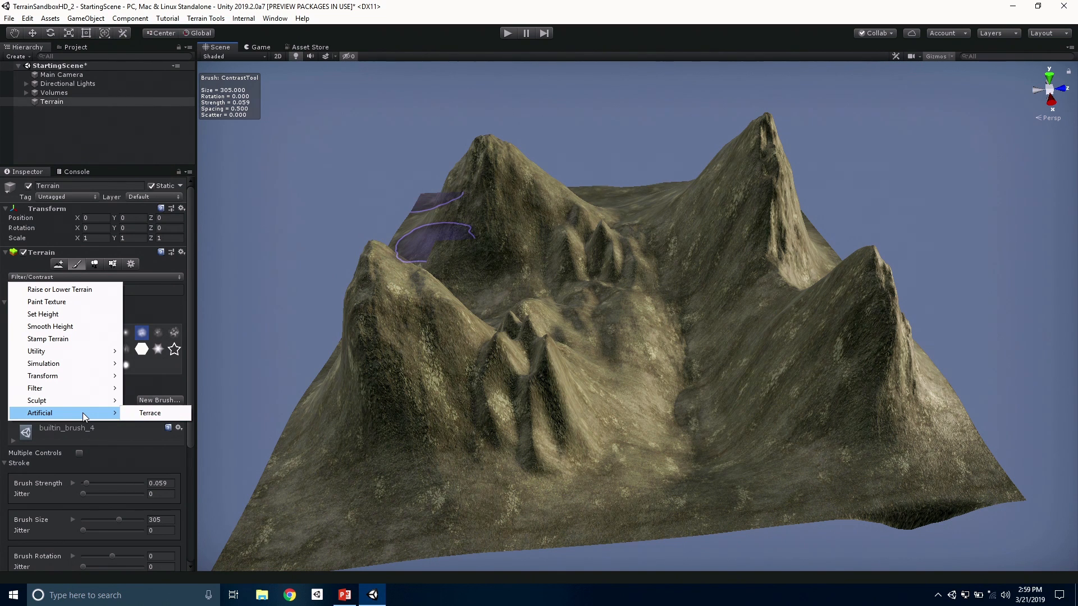
{"action": "mouse_move", "coordinate": [82, 358]}
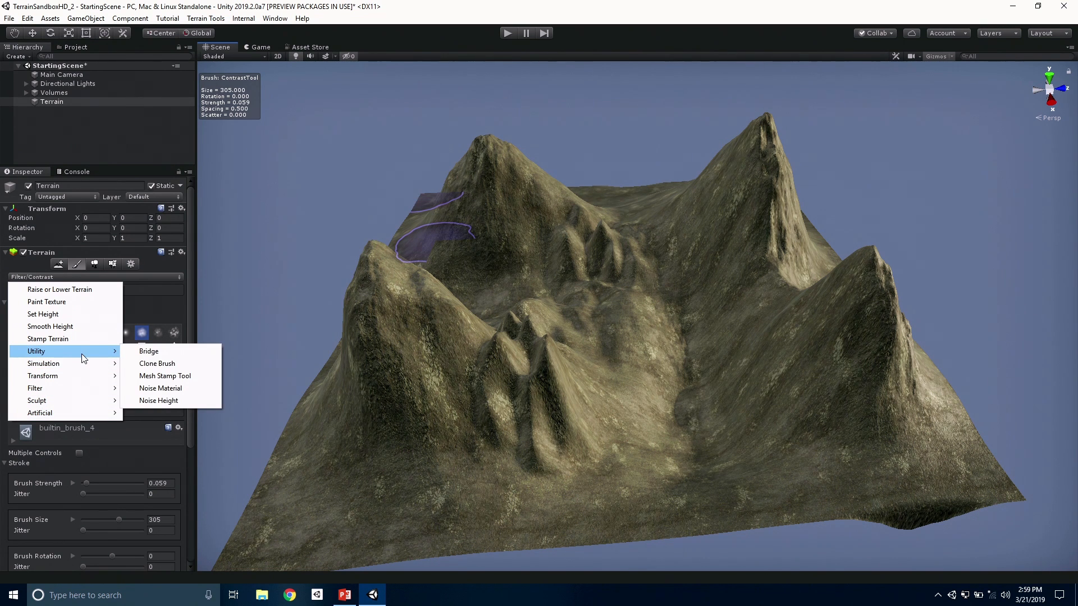
{"action": "left_click", "coordinate": [152, 352]}
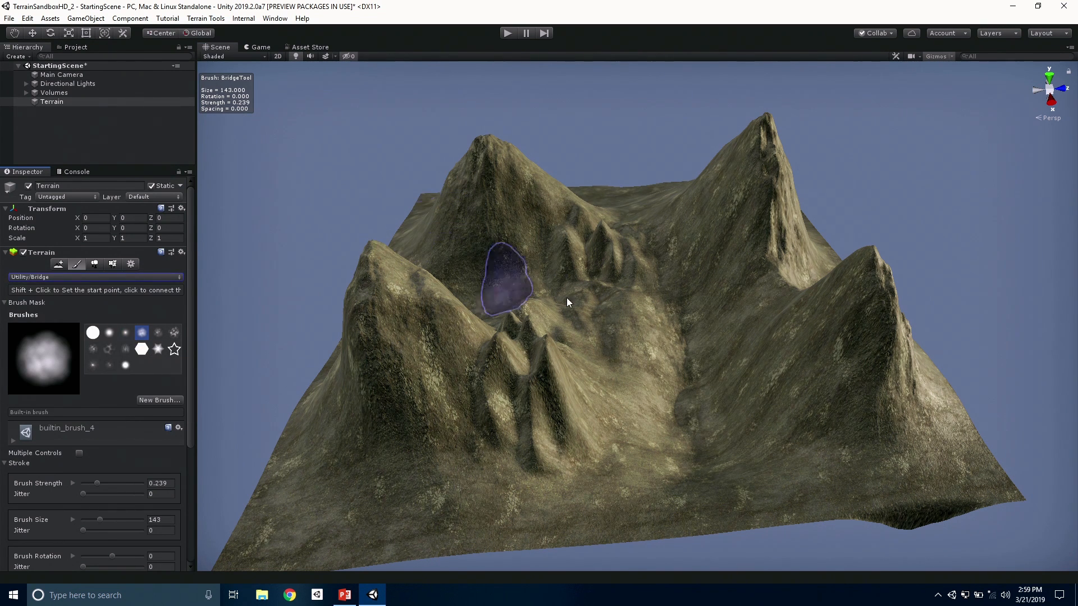
Set the Bridge brush size to 57 for connecting the slopes around the saddle between two mountains
{"action": "scroll", "coordinate": [629, 309], "scroll_direction": "up", "scroll_amount": 5}
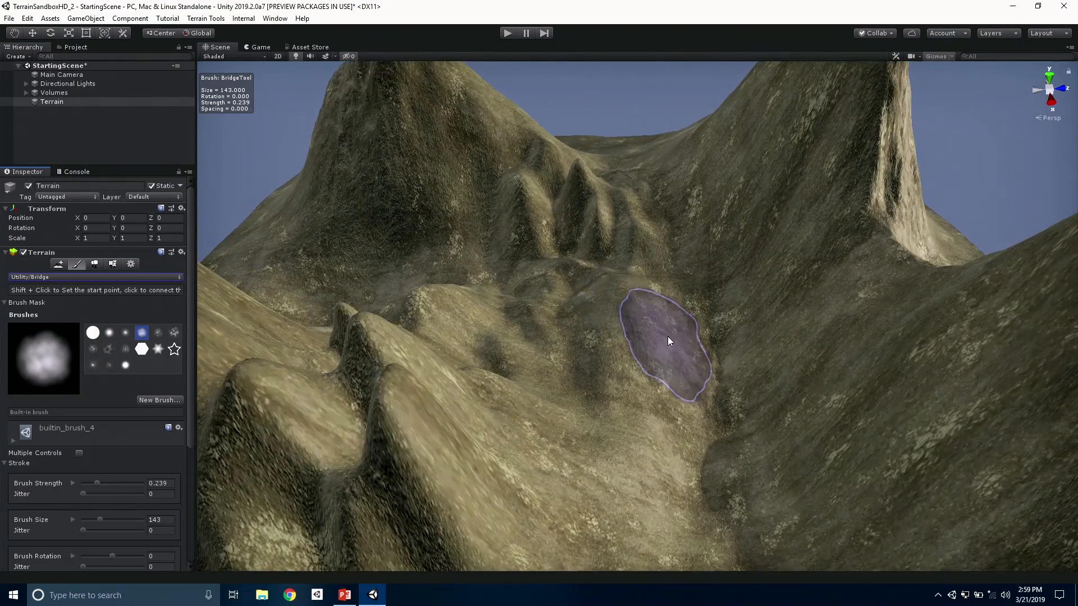
{"action": "mouse_move", "coordinate": [655, 352]}
{"action": "left_mouse_down", "text": "alt"}
{"action": "mouse_move", "coordinate": [606, 359]}
{"action": "mouse_move", "coordinate": [630, 399]}
{"action": "mouse_move", "coordinate": [745, 374]}
{"action": "left_mouse_up", "text": "alt"}
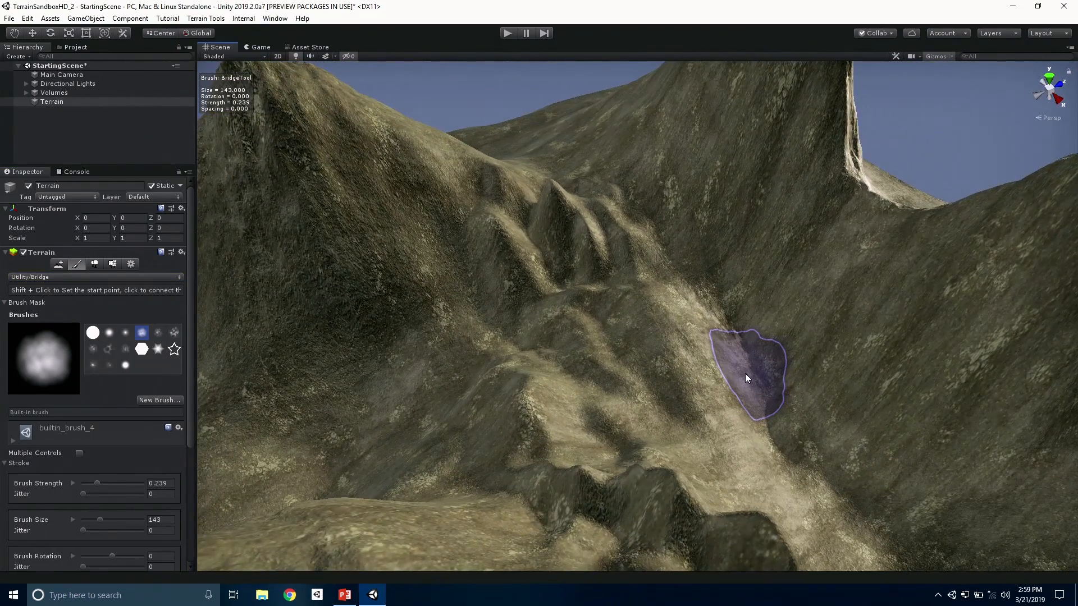
{"action": "scroll", "coordinate": [746, 373], "scroll_direction": "down", "scroll_amount": 3}
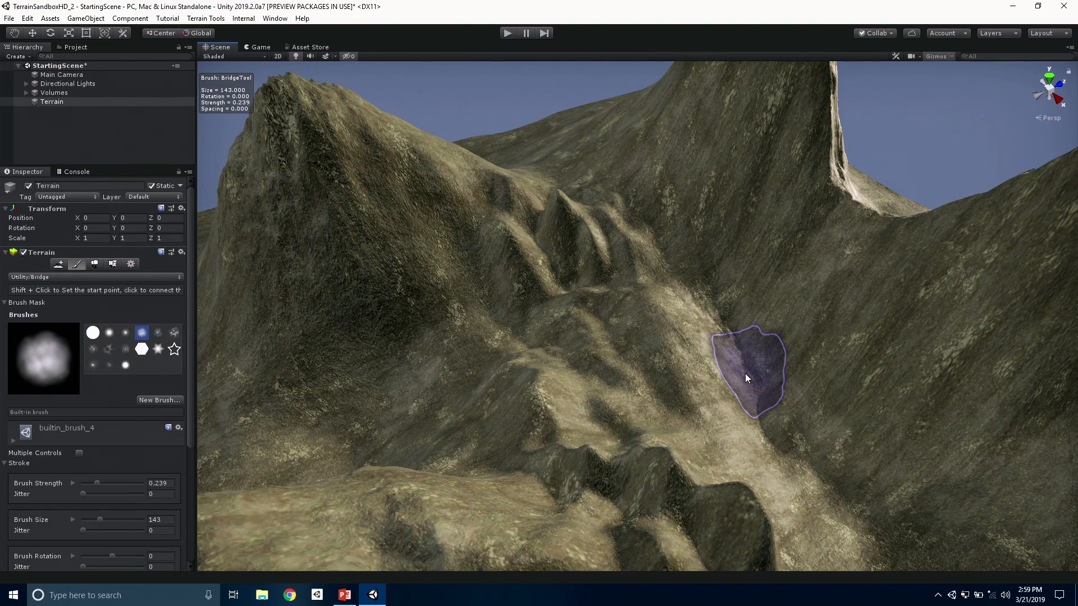
{"action": "mouse_move", "coordinate": [608, 386]}
{"action": "left_mouse_down", "text": "alt"}
{"action": "mouse_move", "coordinate": [710, 383]}
{"action": "mouse_move", "coordinate": [771, 333]}
{"action": "left_mouse_up", "text": "alt"}
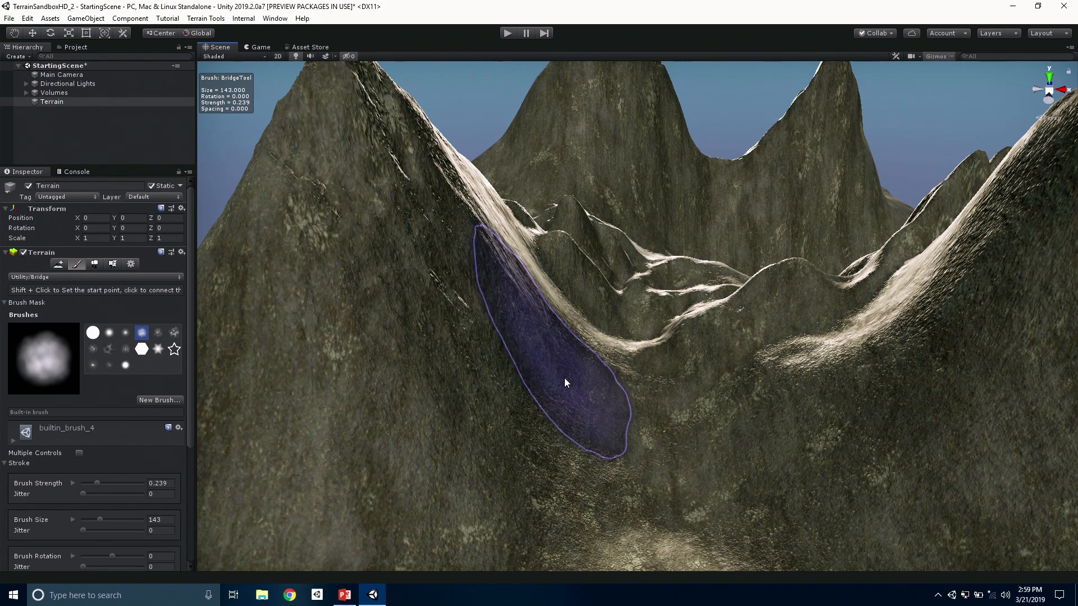
{"action": "scroll", "coordinate": [560, 374], "scroll_direction": "down", "scroll_amount": 5}
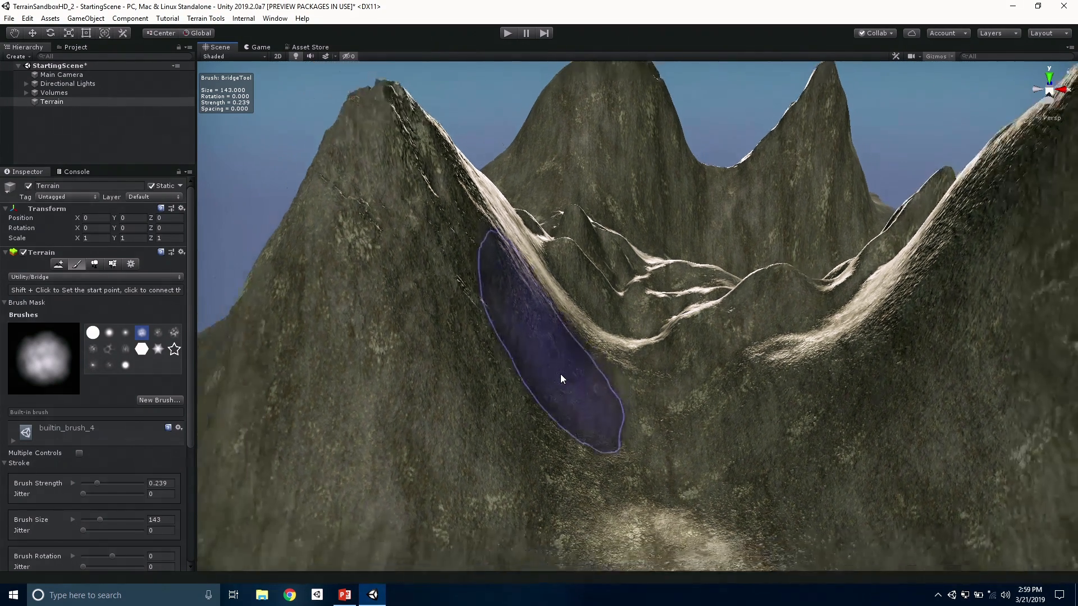
{"action": "scroll", "coordinate": [560, 374], "scroll_direction": "down", "scroll_amount": 2}
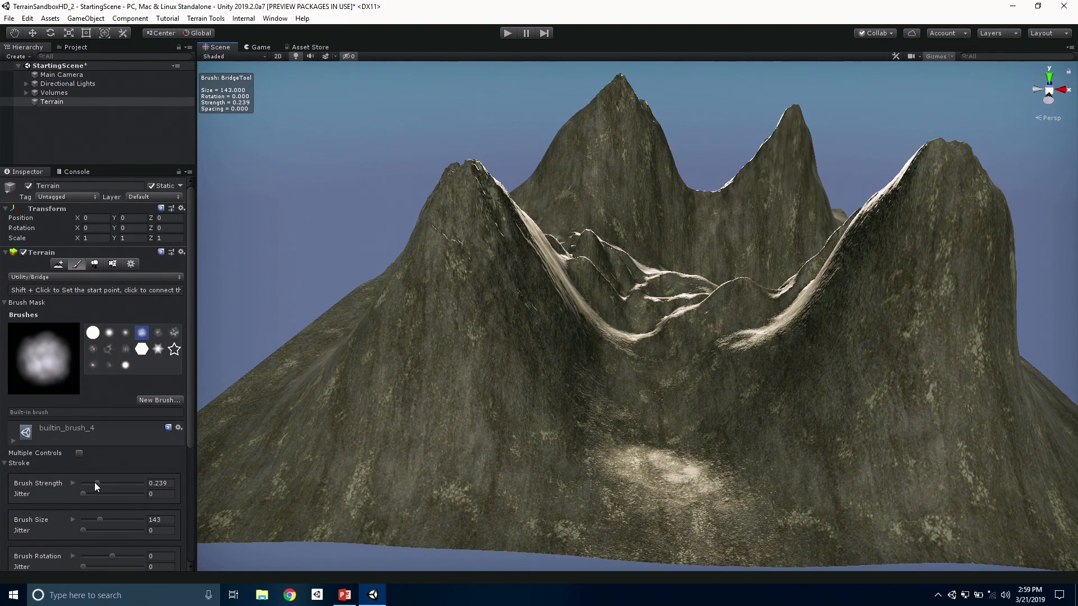
{"action": "scroll", "coordinate": [93, 483], "scroll_direction": "down", "scroll_amount": 6}
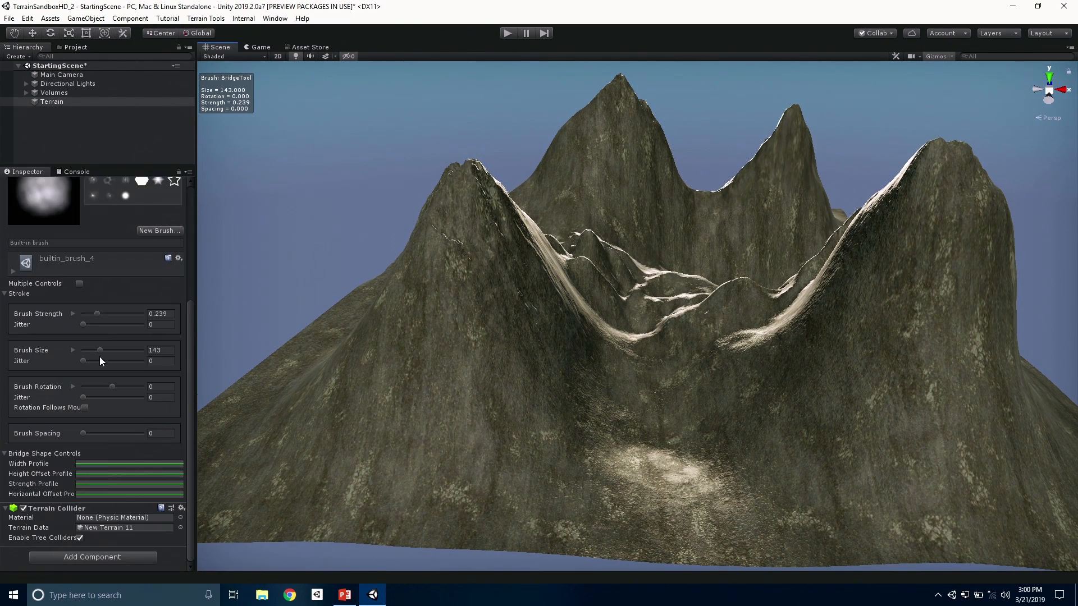
{"action": "left_click_drag", "start_coordinate": [96, 350], "coordinate": [93, 352]}
{"action": "left_click_drag", "start_coordinate": [561, 295], "coordinate": [600, 355], "text": "alt"}
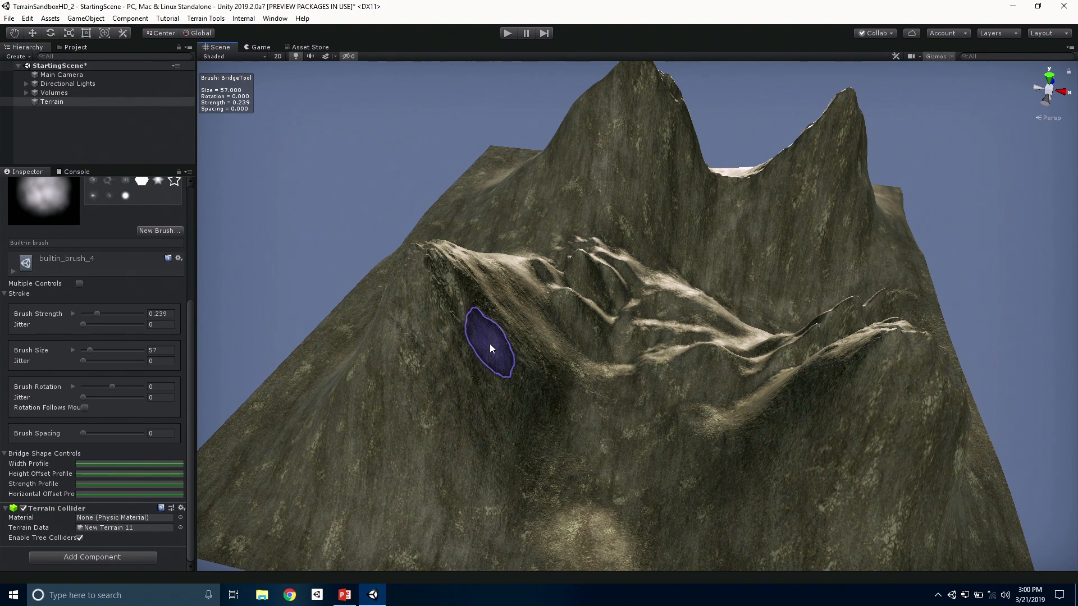
Try a bridge across the saddle, connecting the facing slopes of the two foreground mountains
{"action": "left_click", "coordinate": [504, 350], "text": "ctrl"}
{"action": "left_click", "coordinate": [786, 409]}
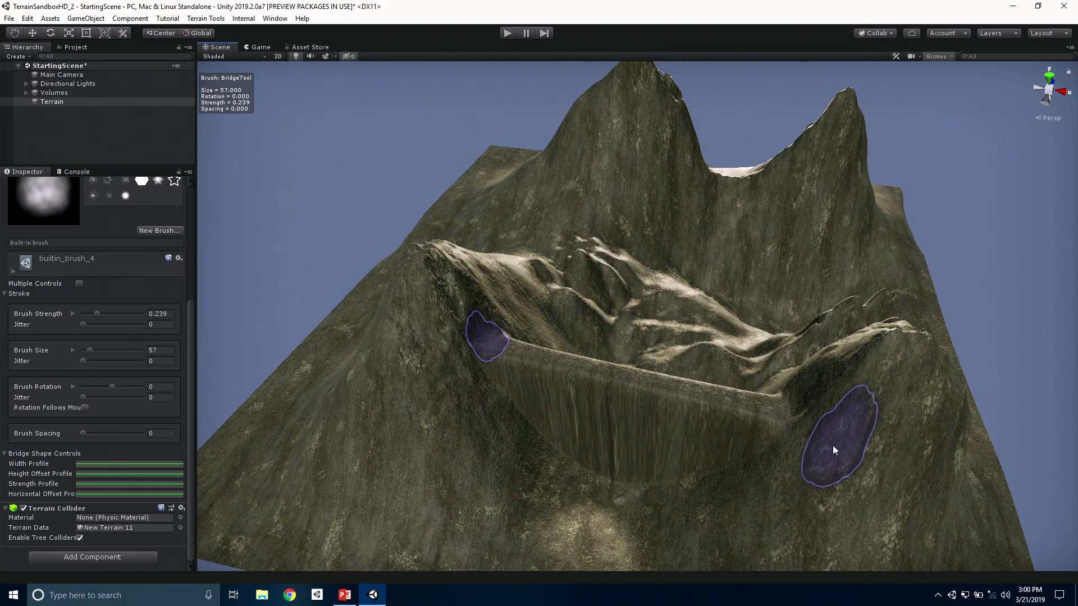
{"action": "scroll", "coordinate": [741, 448], "scroll_direction": "up", "scroll_amount": 5}
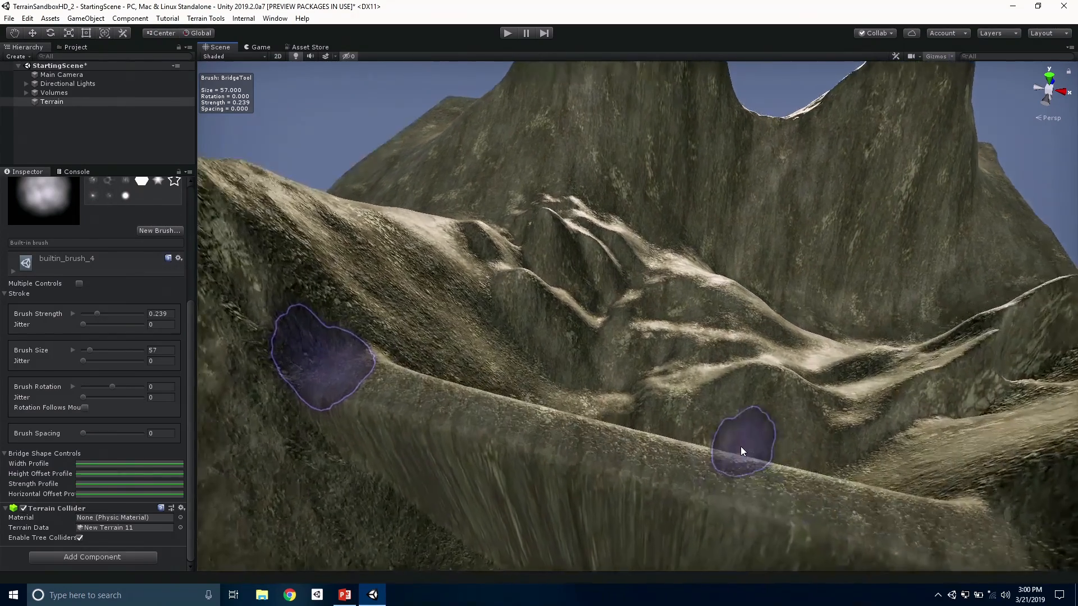
{"action": "scroll", "coordinate": [740, 447], "scroll_direction": "down", "scroll_amount": 2}
{"action": "mouse_move", "coordinate": [763, 481]}
{"action": "left_mouse_down", "text": "alt"}
{"action": "mouse_move", "coordinate": [647, 490]}
{"action": "mouse_move", "coordinate": [807, 490]}
{"action": "left_mouse_up", "text": "alt"}
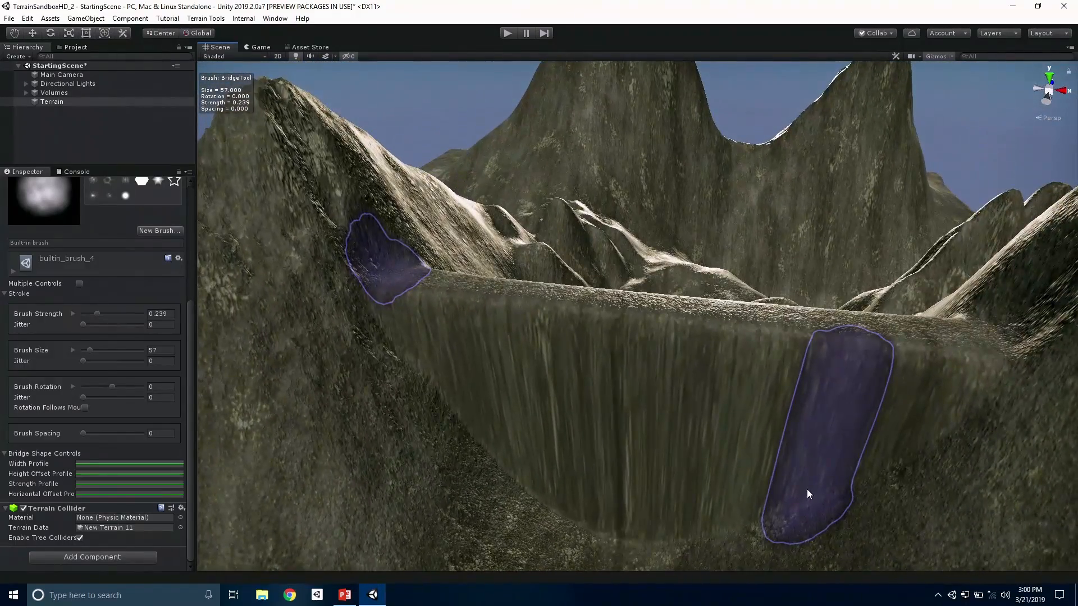
{"action": "mouse_move", "coordinate": [611, 401]}
{"action": "left_mouse_down", "text": "alt"}
{"action": "mouse_move", "coordinate": [620, 445]}
{"action": "mouse_move", "coordinate": [683, 491]}
{"action": "left_mouse_up", "text": "alt"}
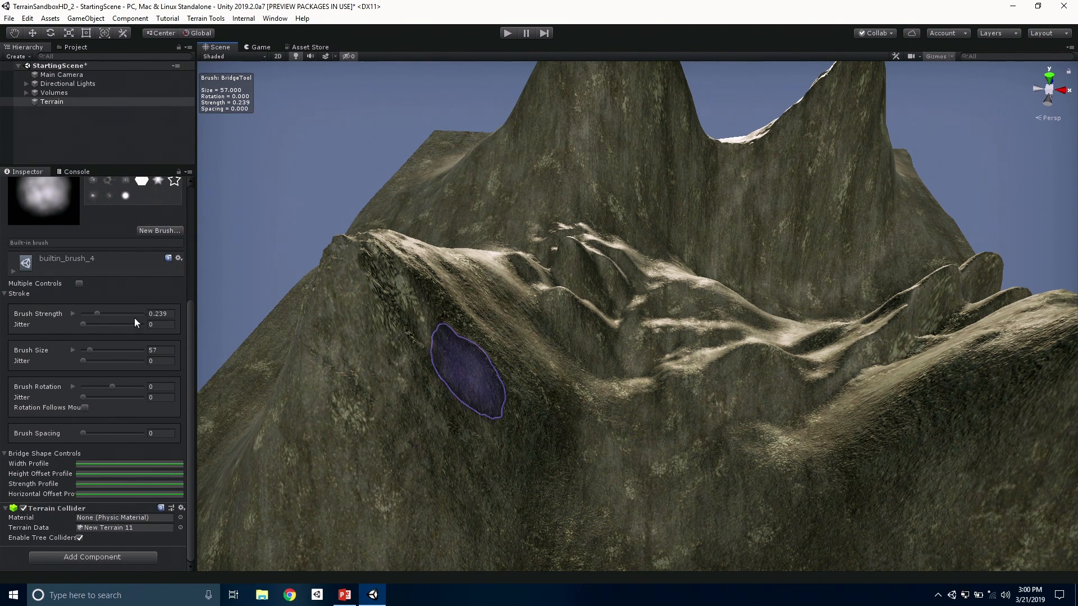
Set the Bridge brush size to 209 and bridge a wide path through the ridge from the far valley to the foreground slope
{"action": "left_click_drag", "start_coordinate": [595, 380], "coordinate": [691, 396], "text": "alt"}
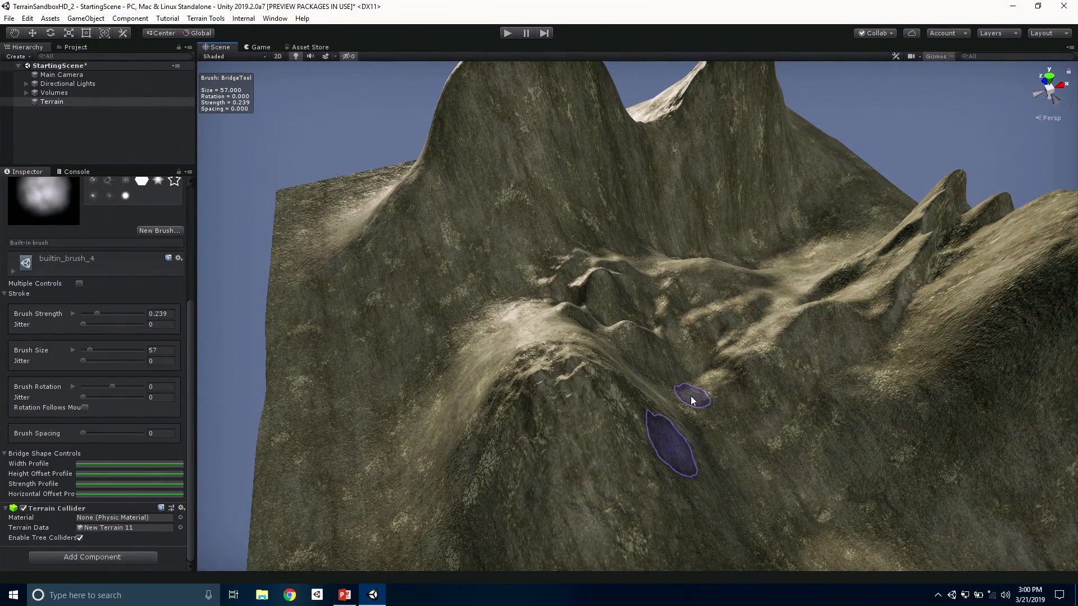
{"action": "scroll", "coordinate": [692, 344], "scroll_direction": "down", "scroll_amount": 2}
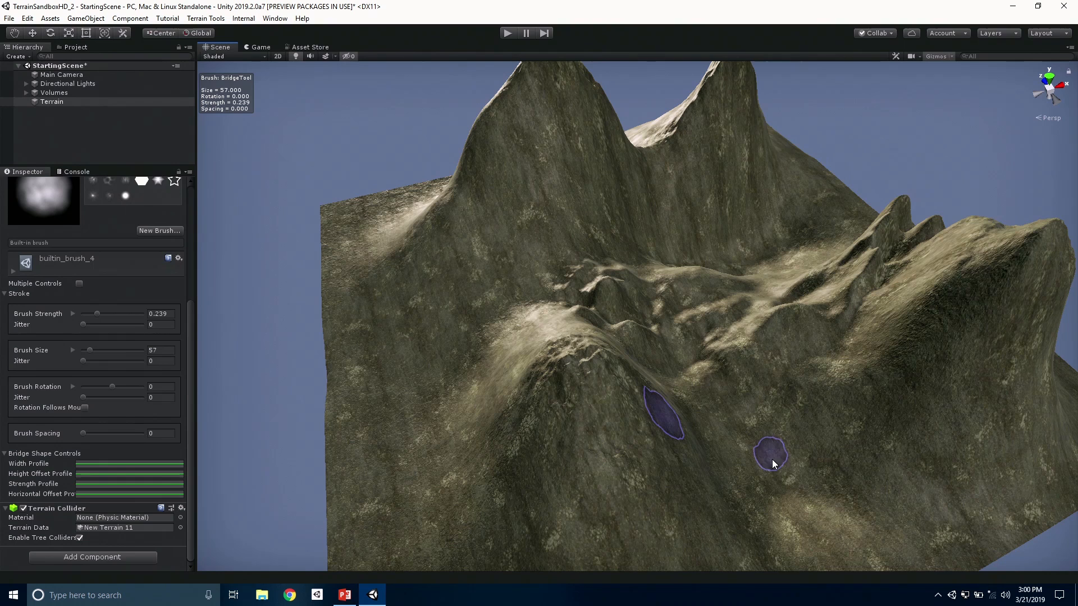
{"action": "left_click", "coordinate": [786, 505]}
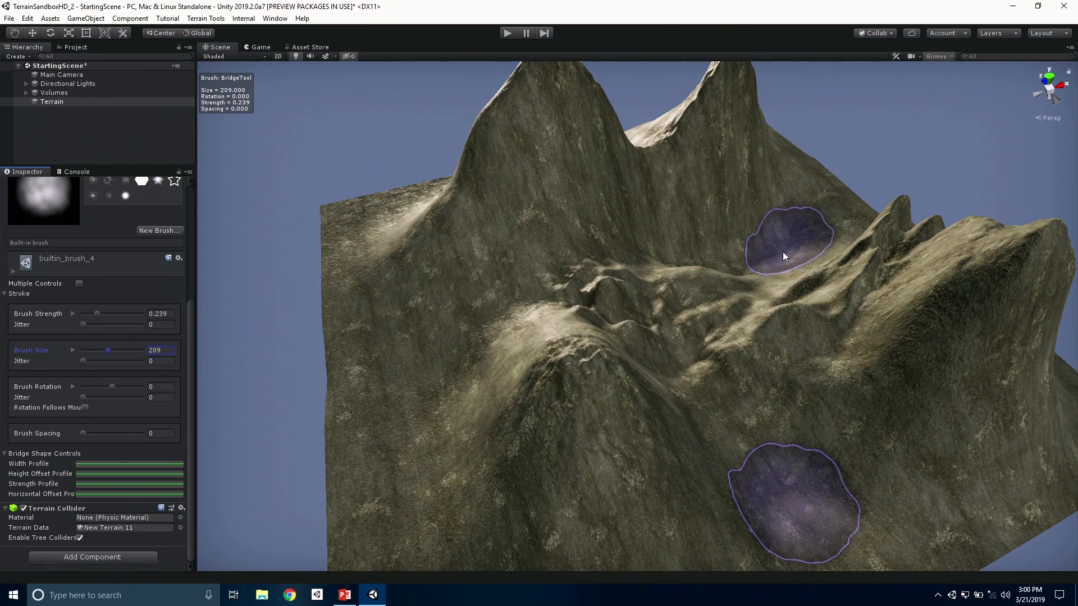
{"action": "left_click", "coordinate": [794, 240], "text": "ctrl"}
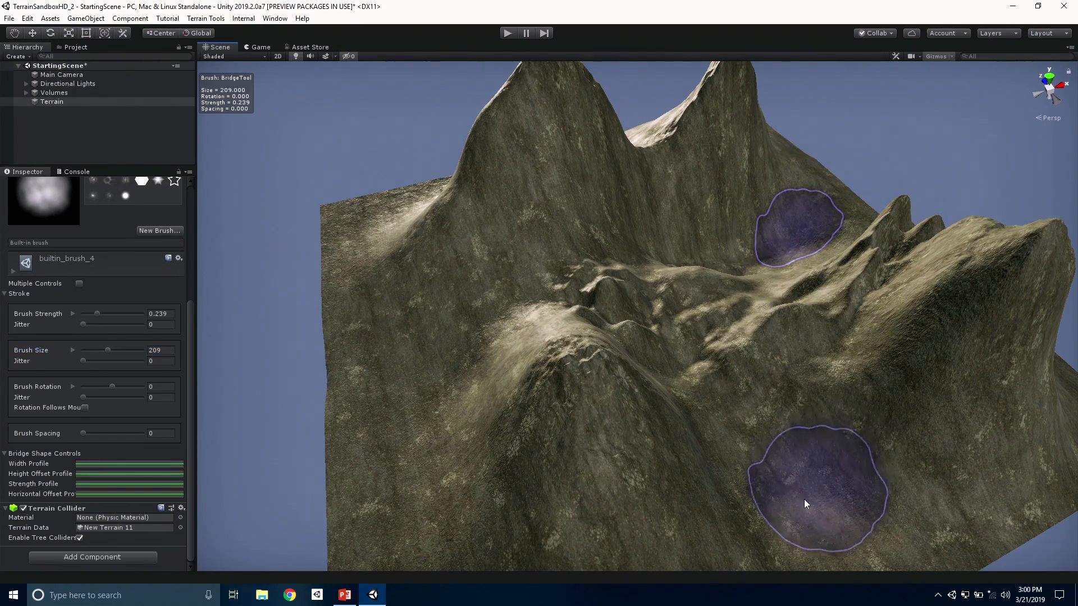
{"action": "left_click", "coordinate": [804, 514]}
{"action": "mouse_move", "coordinate": [854, 443]}
{"action": "left_mouse_down", "text": "alt"}
{"action": "mouse_move", "coordinate": [974, 426]}
{"action": "mouse_move", "coordinate": [782, 385]}
{"action": "mouse_move", "coordinate": [712, 385]}
{"action": "mouse_move", "coordinate": [853, 413]}
{"action": "mouse_move", "coordinate": [986, 466]}
{"action": "mouse_move", "coordinate": [905, 455]}
{"action": "left_mouse_up", "text": "alt"}
{"action": "key", "text": "q"}
{"action": "left_click_drag", "start_coordinate": [887, 330], "coordinate": [787, 383]}
Change the terrain painting tool to the Hydraulic Erosion simulation
{"action": "left_click", "coordinate": [80, 264]}
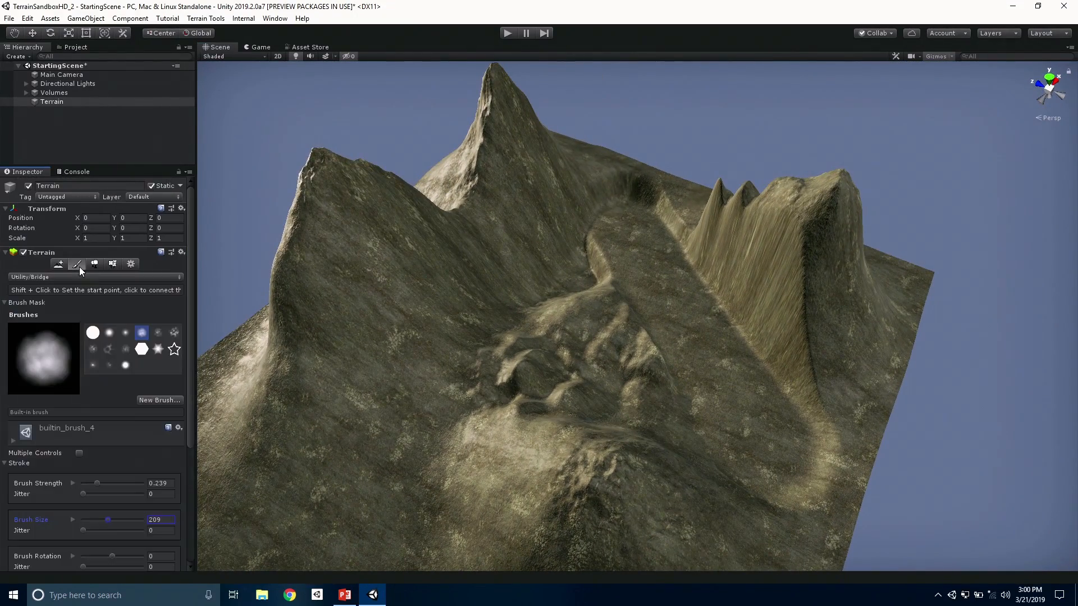
{"action": "left_click", "coordinate": [79, 277]}
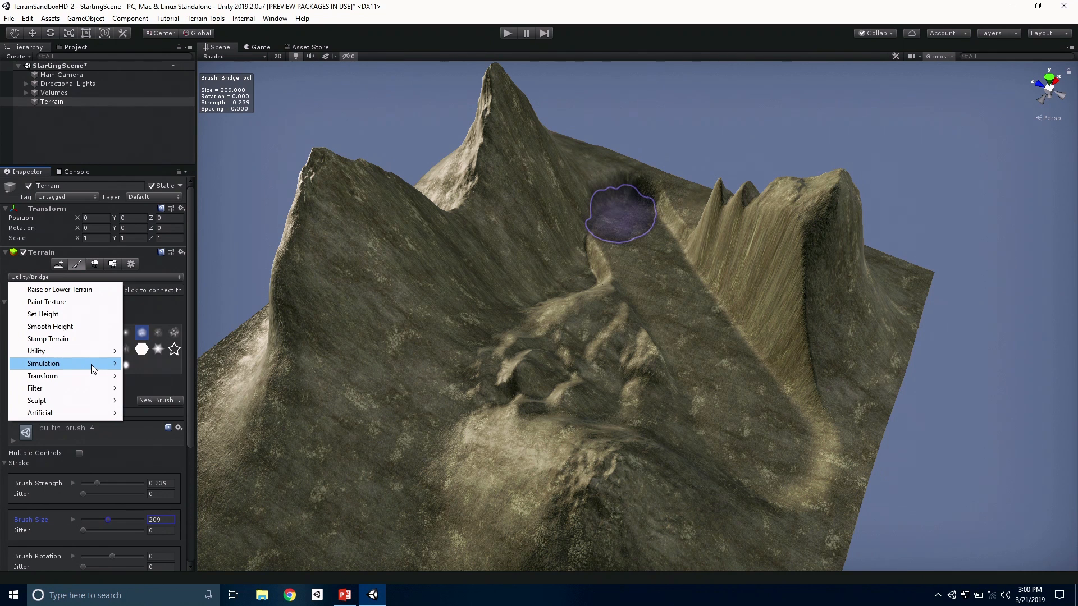
{"action": "mouse_move", "coordinate": [93, 365]}
{"action": "left_click", "coordinate": [142, 364]}
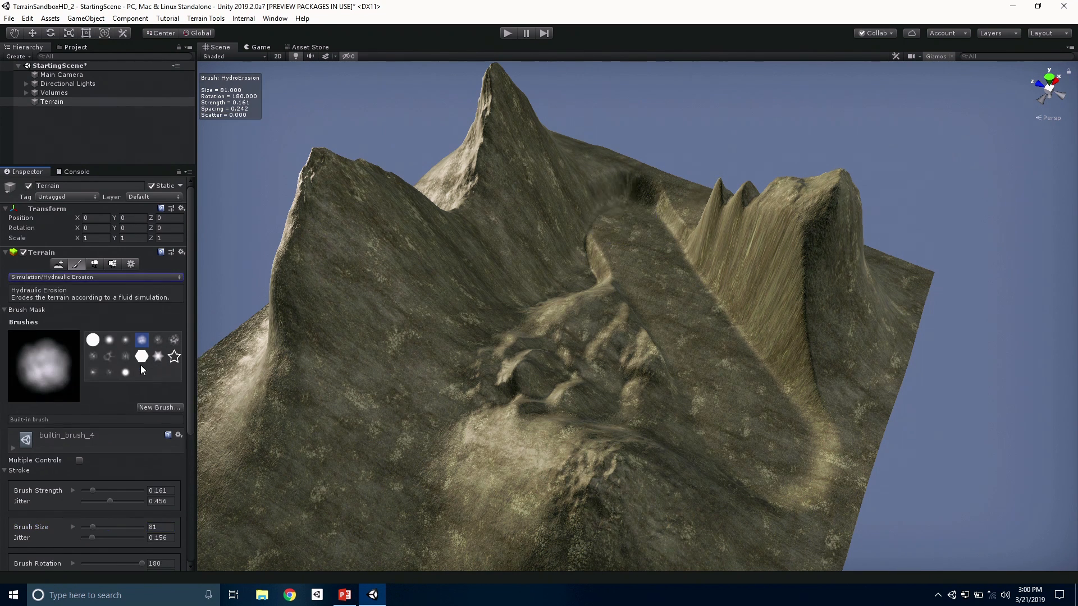
Set the brush strength to 0.249 and erode the steep cliff edge along the bridged path
{"action": "scroll", "coordinate": [72, 406], "scroll_direction": "down", "scroll_amount": 3}
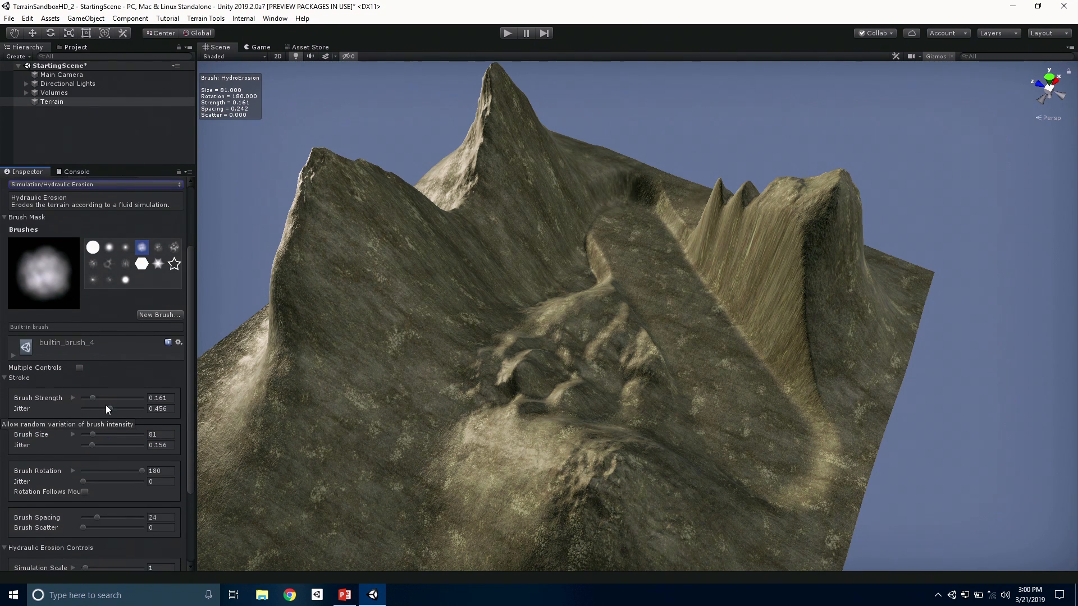
{"action": "left_click", "coordinate": [98, 397]}
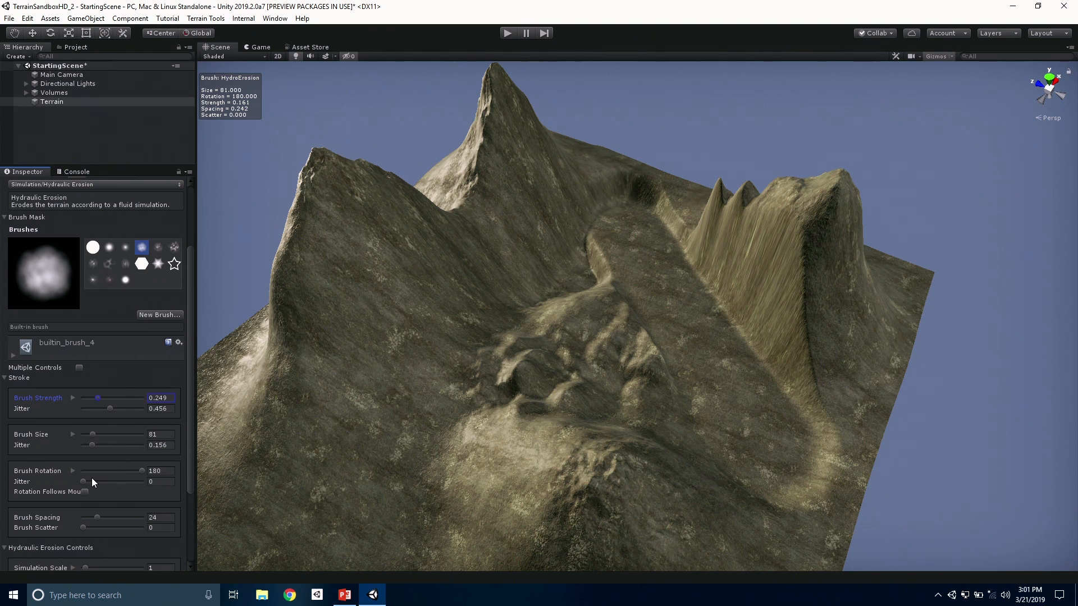
{"action": "mouse_move", "coordinate": [770, 289]}
{"action": "left_mouse_down"}
{"action": "mouse_move", "coordinate": [717, 229]}
{"action": "mouse_move", "coordinate": [778, 354]}
{"action": "mouse_move", "coordinate": [673, 265]}
{"action": "mouse_move", "coordinate": [816, 393]}
{"action": "mouse_move", "coordinate": [707, 333]}
{"action": "mouse_move", "coordinate": [783, 384]}
{"action": "left_mouse_up"}
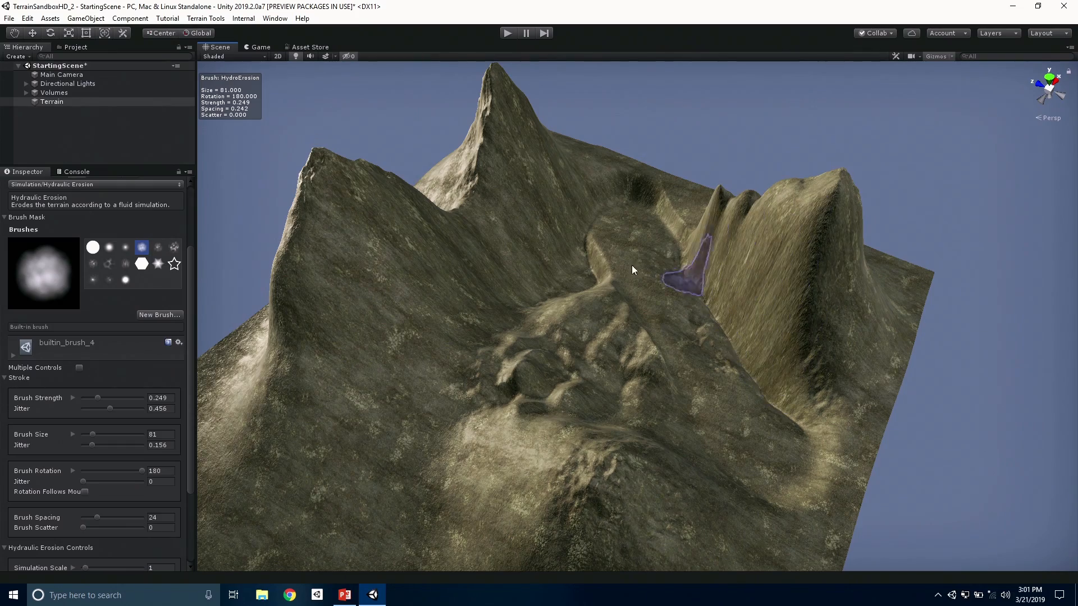
{"action": "left_click_drag", "start_coordinate": [488, 376], "coordinate": [645, 264], "text": "alt"}
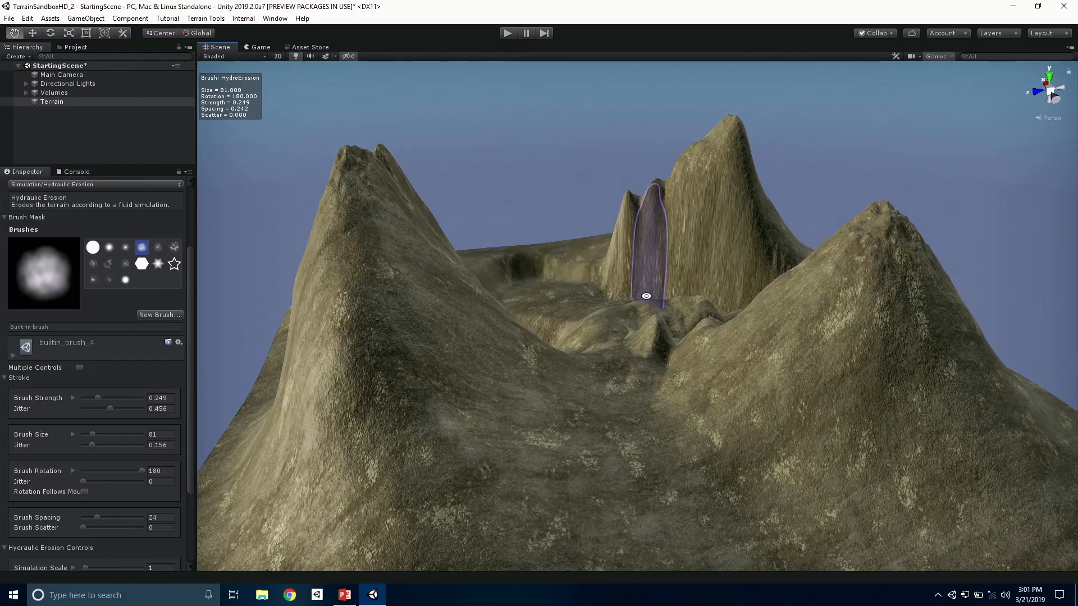
Change the terrain painting tool to the artificial Terrace tool and bring up its terrace controls
{"action": "scroll", "coordinate": [79, 281], "scroll_direction": "up", "scroll_amount": 3}
{"action": "left_click", "coordinate": [68, 276]}
{"action": "mouse_move", "coordinate": [83, 414]}
{"action": "left_click", "coordinate": [152, 414]}
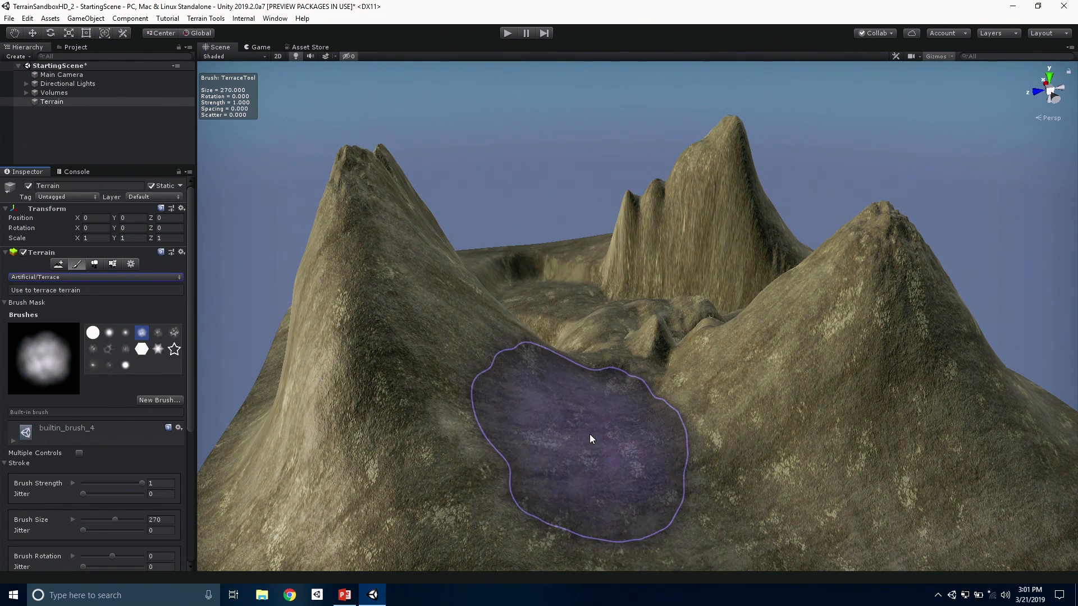
{"action": "scroll", "coordinate": [589, 433], "scroll_direction": "down", "scroll_amount": 2}
{"action": "scroll", "coordinate": [133, 377], "scroll_direction": "down", "scroll_amount": 5}
{"action": "scroll", "coordinate": [132, 377], "scroll_direction": "up", "scroll_amount": 2}
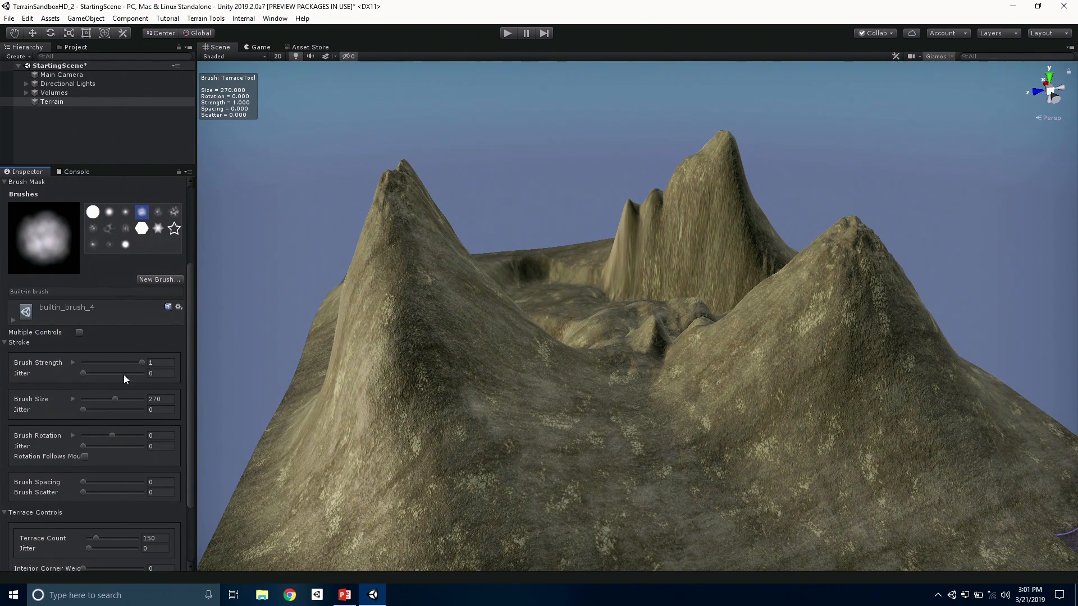
{"action": "scroll", "coordinate": [90, 379], "scroll_direction": "down", "scroll_amount": 2}
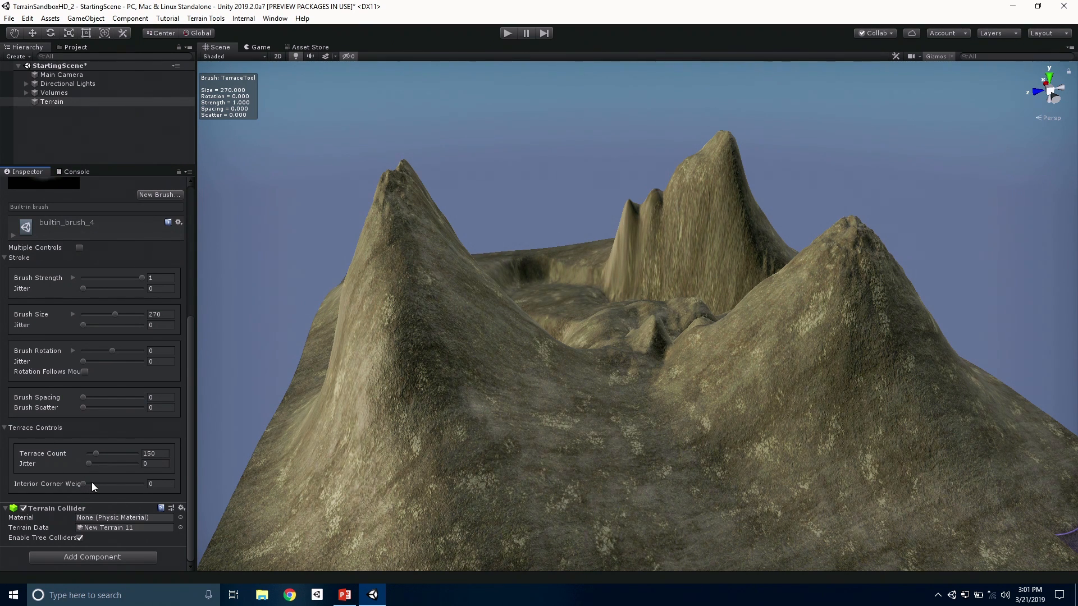
Set the terrace count to 33 and the terrace jitter to 0.02
{"action": "left_click", "coordinate": [98, 453]}
{"action": "left_click_drag", "start_coordinate": [90, 463], "coordinate": [93, 463]}
{"action": "left_click_drag", "start_coordinate": [97, 453], "coordinate": [92, 452]}
Try painting wide terraces over the foreground valley and the facing mountain slopes, and undo the stroke
{"action": "scroll", "coordinate": [665, 387], "scroll_direction": "up", "scroll_amount": 5}
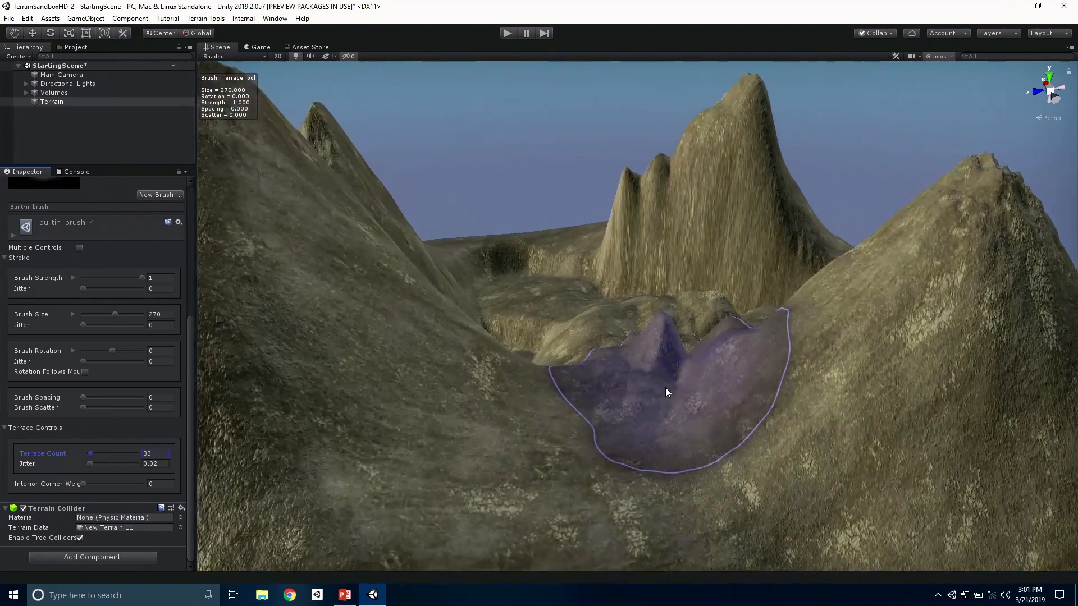
{"action": "left_click_drag", "start_coordinate": [891, 452], "coordinate": [880, 432], "text": "alt"}
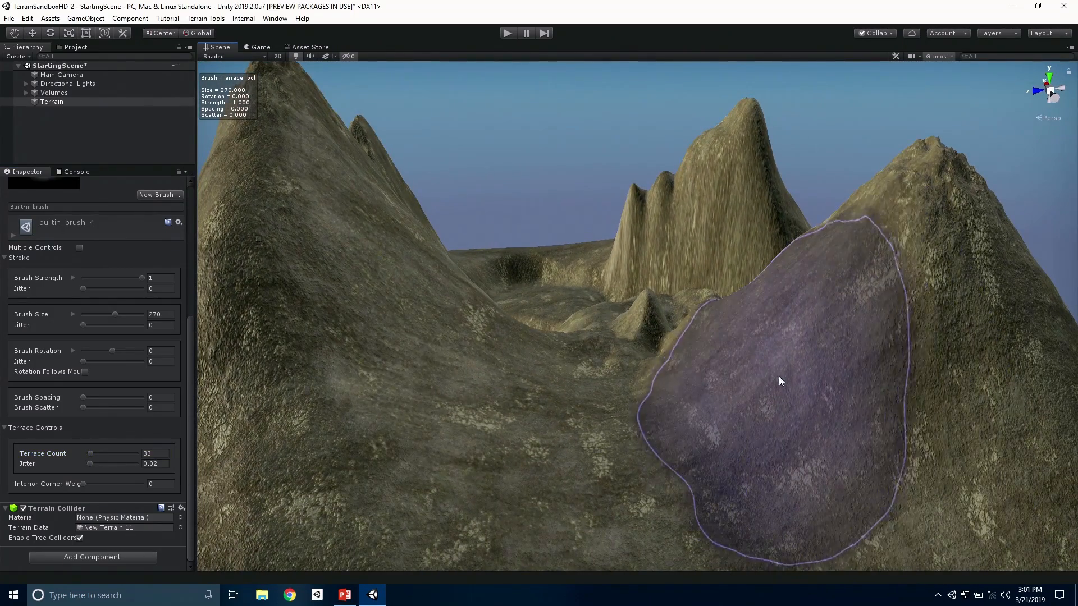
{"action": "mouse_move", "coordinate": [789, 373]}
{"action": "left_mouse_down"}
{"action": "mouse_move", "coordinate": [630, 386]}
{"action": "mouse_move", "coordinate": [520, 433]}
{"action": "left_mouse_up"}
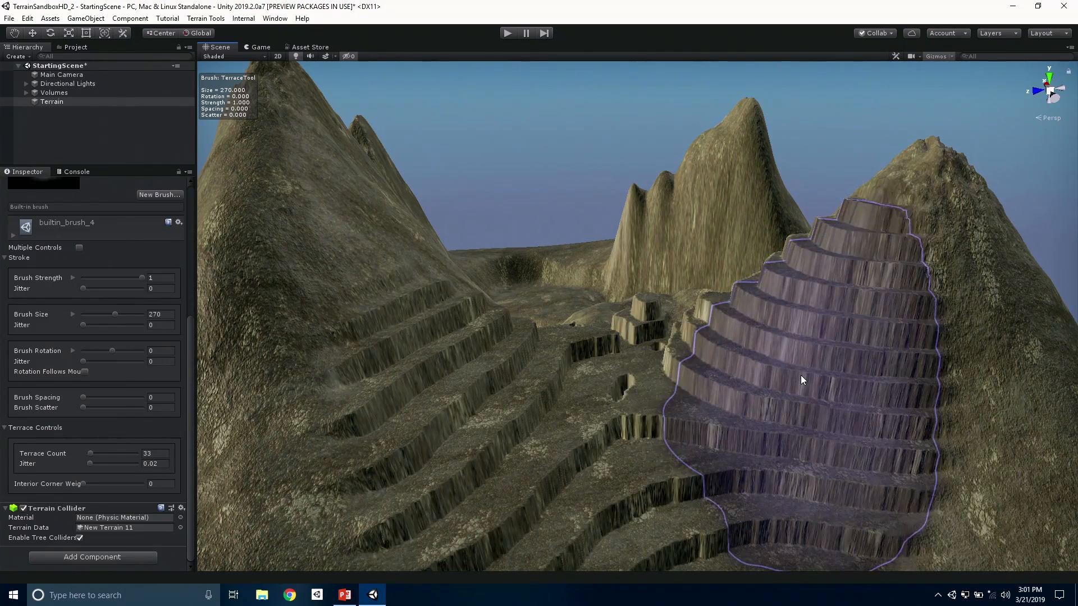
{"action": "key", "text": "ctrl+z"}
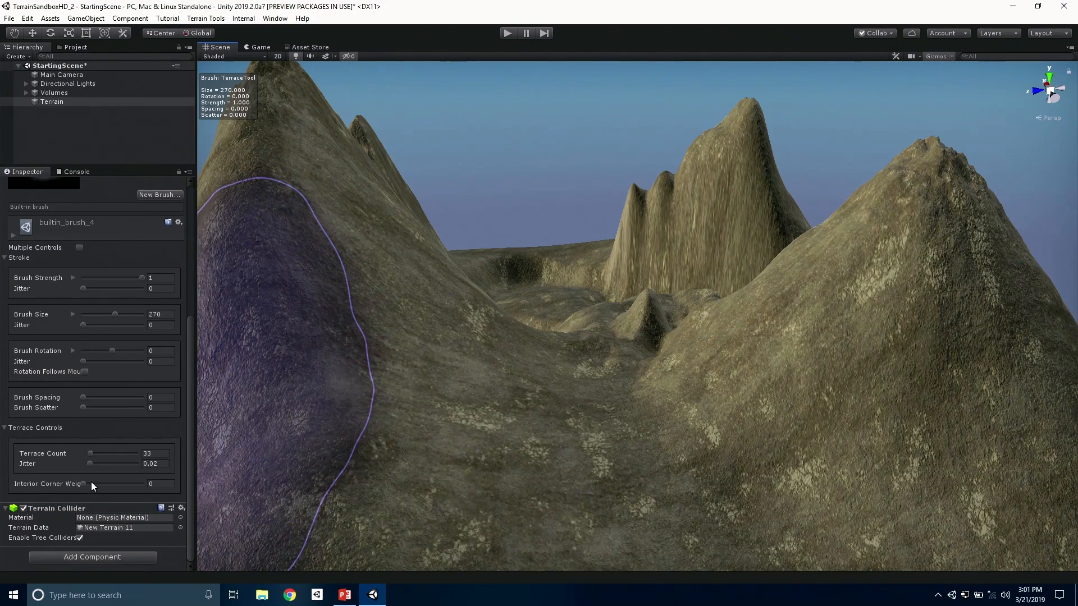
Set the terrace count to 143 and paint fine terraces over the foreground mountain slope and the valley beside it
{"action": "left_click_drag", "start_coordinate": [96, 453], "coordinate": [97, 444]}
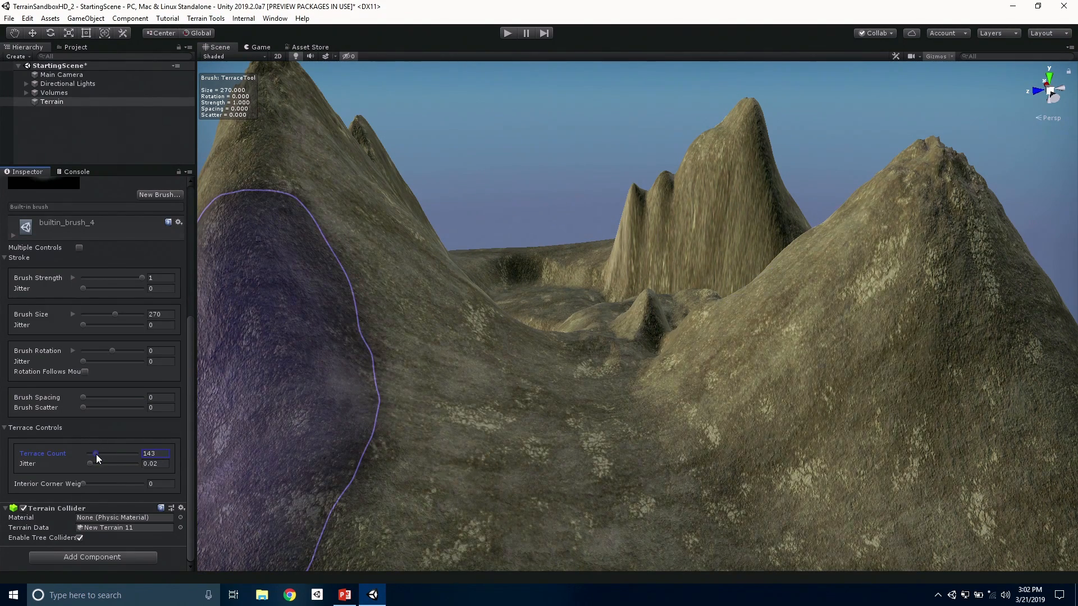
{"action": "mouse_move", "coordinate": [779, 382]}
{"action": "left_mouse_down"}
{"action": "mouse_move", "coordinate": [729, 385]}
{"action": "mouse_move", "coordinate": [624, 433]}
{"action": "mouse_move", "coordinate": [509, 405]}
{"action": "mouse_move", "coordinate": [822, 345]}
{"action": "mouse_move", "coordinate": [809, 318]}
{"action": "mouse_move", "coordinate": [611, 409]}
{"action": "mouse_move", "coordinate": [699, 325]}
{"action": "left_mouse_up"}
{"action": "scroll", "coordinate": [700, 325], "scroll_direction": "down", "scroll_amount": 4}
{"action": "mouse_move", "coordinate": [921, 368]}
{"action": "left_mouse_down", "text": "alt"}
{"action": "mouse_move", "coordinate": [688, 402]}
{"action": "mouse_move", "coordinate": [721, 422]}
{"action": "mouse_move", "coordinate": [815, 419]}
{"action": "left_mouse_up", "text": "alt"}
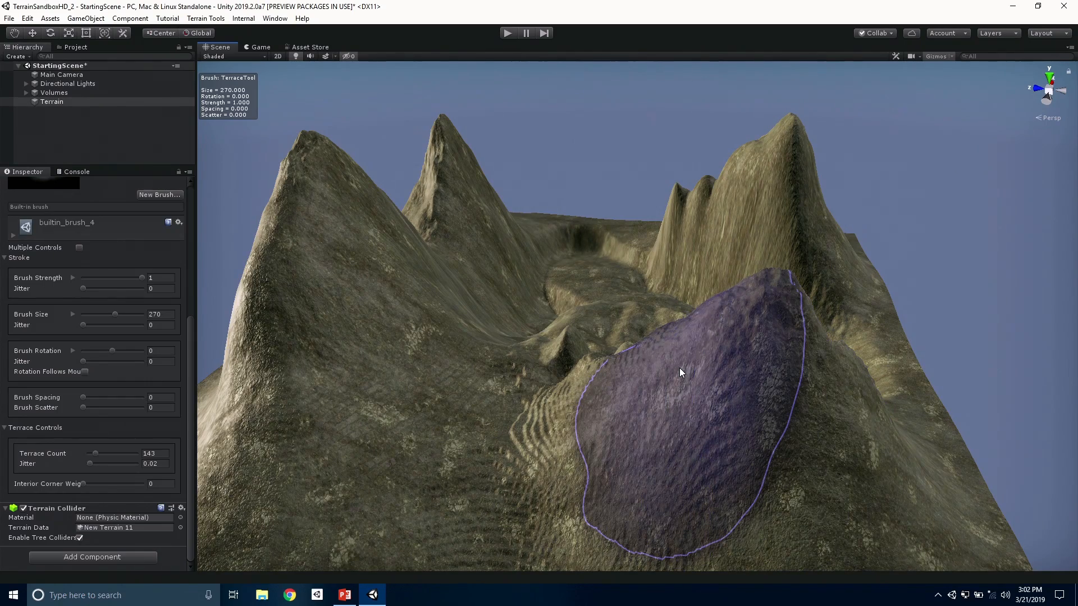
{"action": "mouse_move", "coordinate": [741, 396]}
{"action": "left_mouse_down", "text": "alt"}
{"action": "mouse_move", "coordinate": [736, 380]}
{"action": "mouse_move", "coordinate": [767, 409]}
{"action": "left_mouse_up", "text": "alt"}
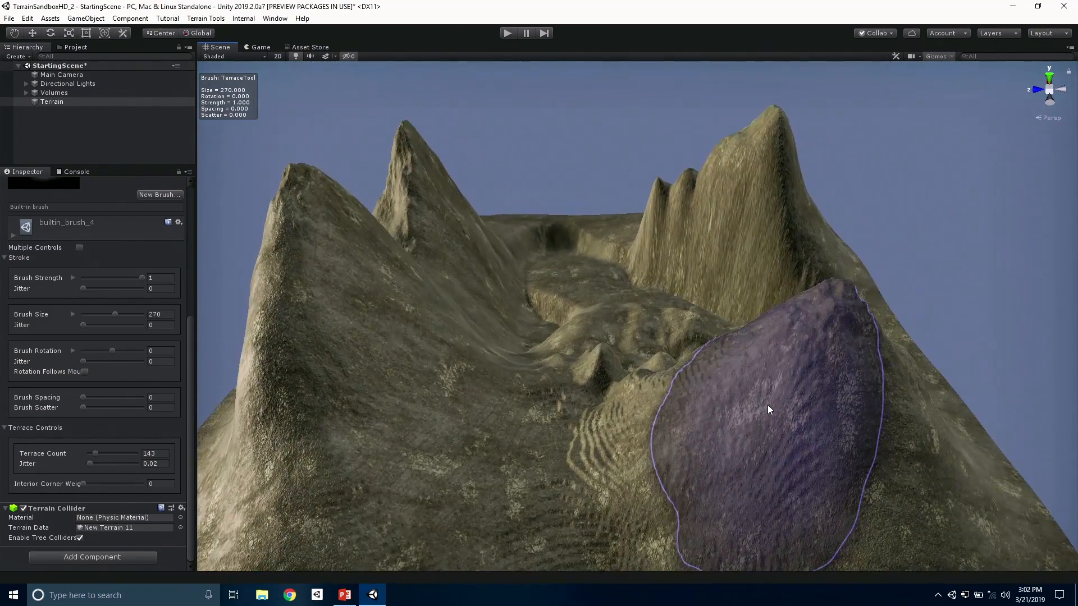
{"action": "scroll", "coordinate": [768, 406], "scroll_direction": "down", "scroll_amount": 2}
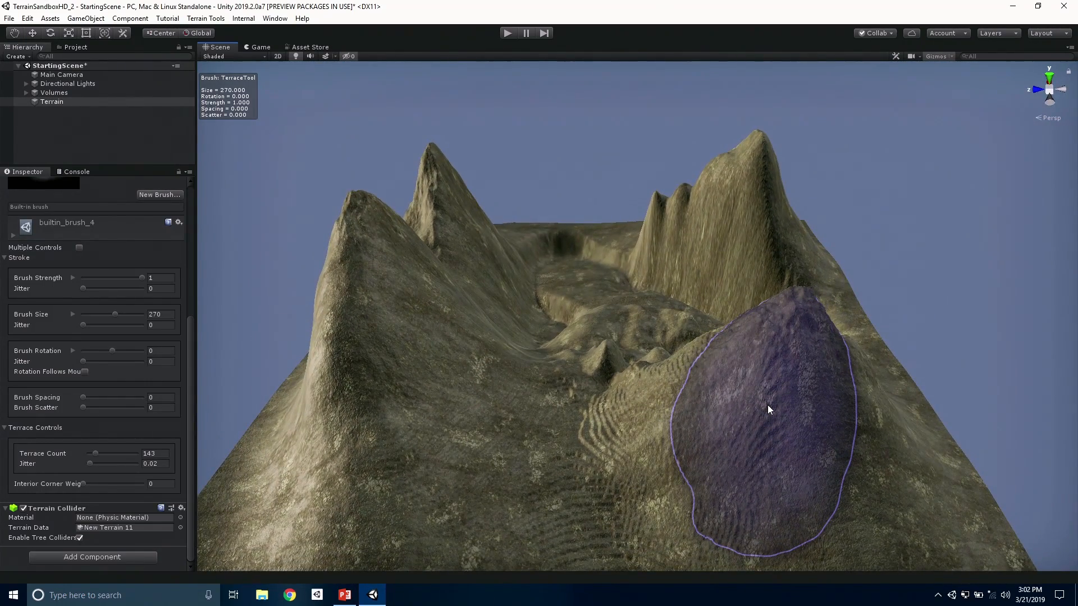
{"action": "mouse_move", "coordinate": [758, 435]}
{"action": "left_mouse_down", "text": "alt"}
{"action": "mouse_move", "coordinate": [743, 420]}
{"action": "mouse_move", "coordinate": [771, 434]}
{"action": "left_mouse_up", "text": "alt"}
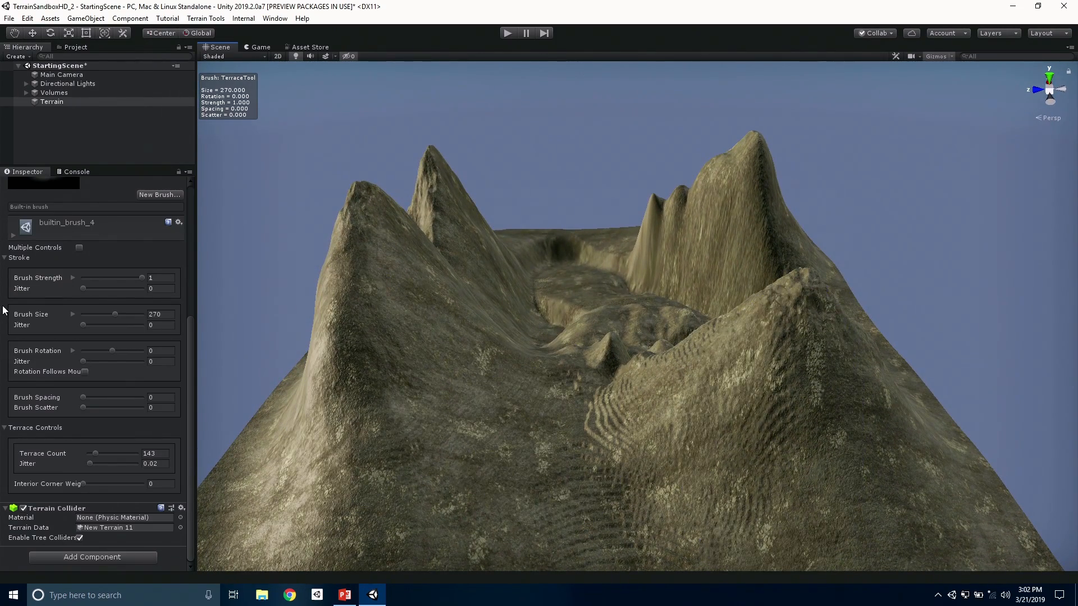
Change the terrain painting tool to Paint Texture
{"action": "scroll", "coordinate": [25, 305], "scroll_direction": "up", "scroll_amount": 5}
{"action": "left_click", "coordinate": [42, 277]}
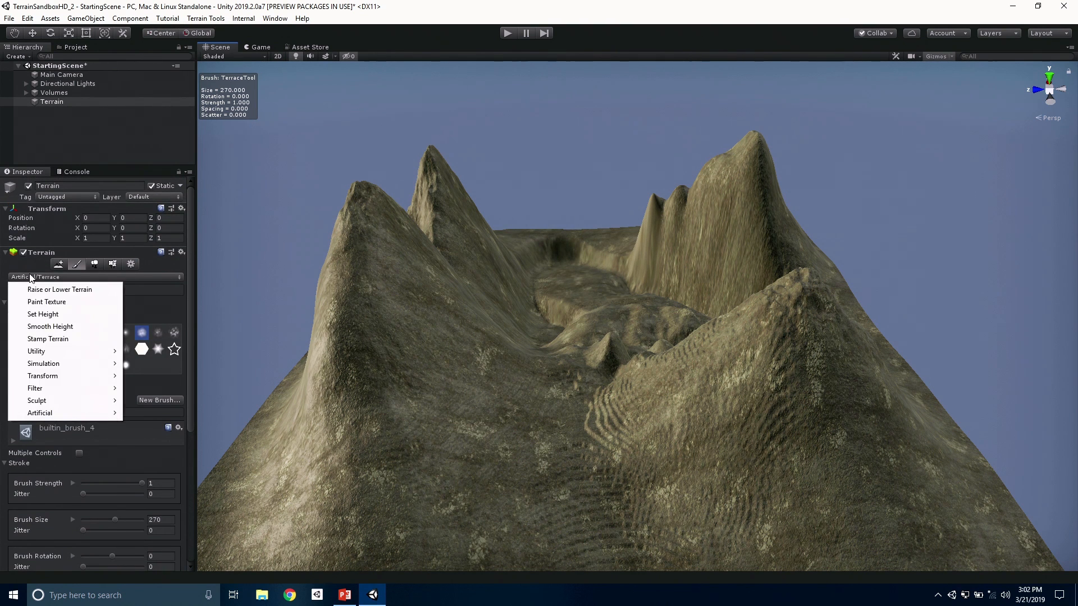
{"action": "left_click", "coordinate": [63, 303]}
{"action": "scroll", "coordinate": [75, 305], "scroll_direction": "down", "scroll_amount": 10}
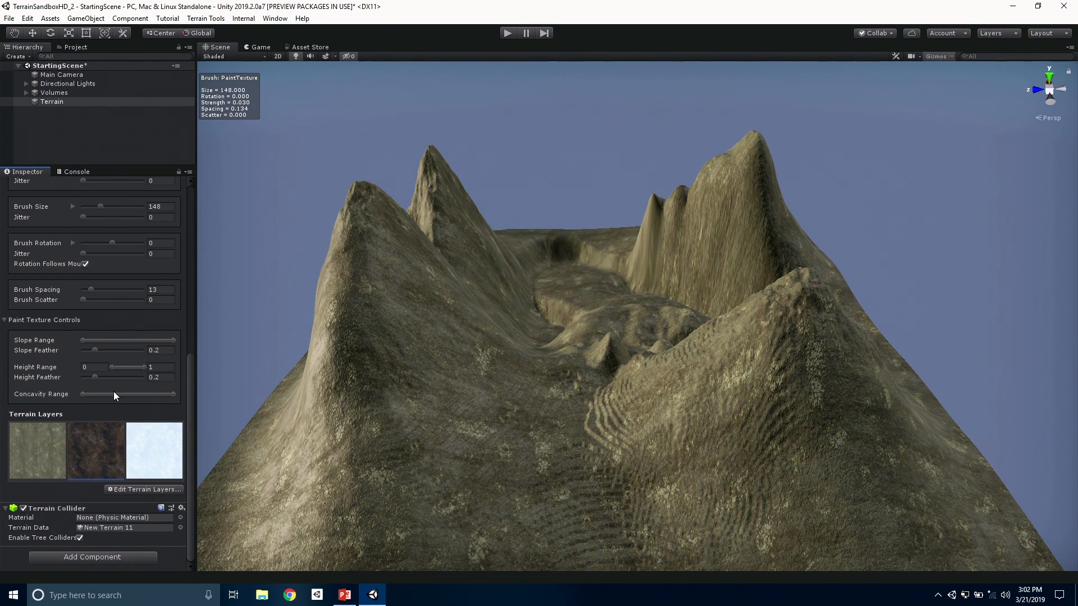
{"action": "scroll", "coordinate": [114, 393], "scroll_direction": "up", "scroll_amount": 8}
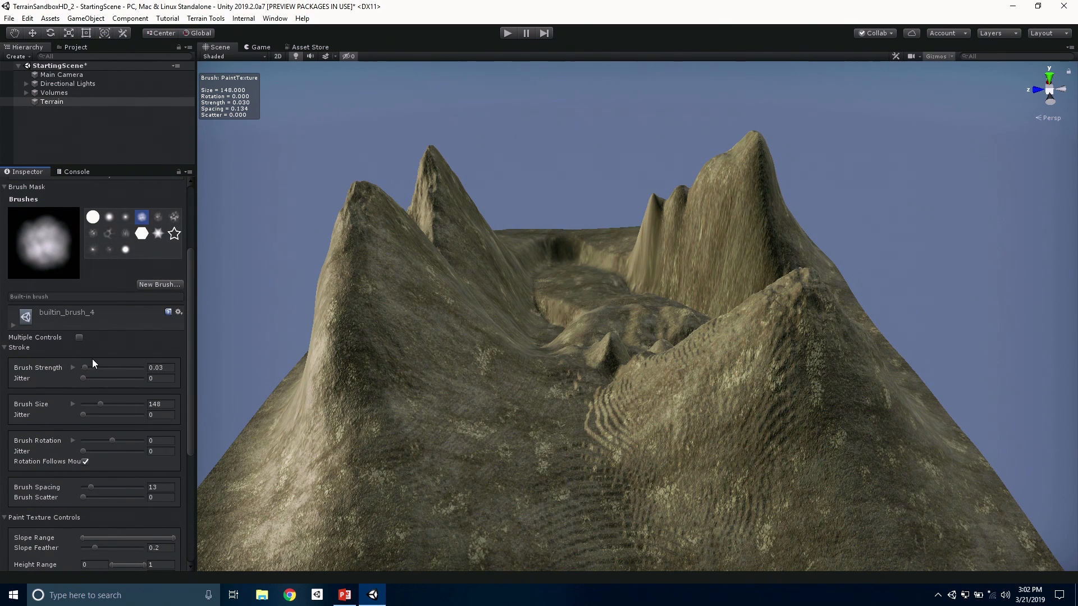
Set the texture brush strength to 0.154, the strength jitter to 0.152 and the brush size to 390
{"action": "left_click", "coordinate": [87, 367]}
{"action": "left_click_drag", "start_coordinate": [89, 366], "coordinate": [93, 366]}
{"action": "scroll", "coordinate": [92, 391], "scroll_direction": "down", "scroll_amount": 1}
{"action": "left_click_drag", "start_coordinate": [89, 367], "coordinate": [131, 366]}
{"action": "scroll", "coordinate": [93, 371], "scroll_direction": "down", "scroll_amount": 3}
{"action": "scroll", "coordinate": [522, 359], "scroll_direction": "down", "scroll_amount": 6}
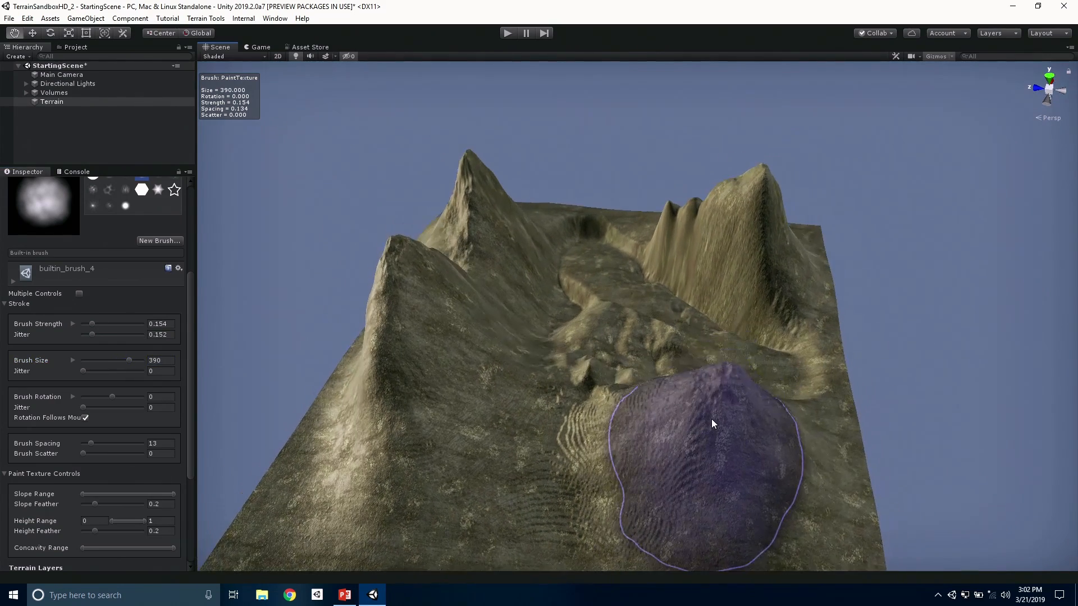
Paint the dark rock layer over the mountains, with the brush strength set to 0.059 for the far mountain
{"action": "mouse_move", "coordinate": [707, 409]}
{"action": "left_mouse_down"}
{"action": "mouse_move", "coordinate": [708, 419]}
{"action": "mouse_move", "coordinate": [561, 370]}
{"action": "mouse_move", "coordinate": [448, 356]}
{"action": "mouse_move", "coordinate": [421, 332]}
{"action": "left_mouse_up"}
{"action": "left_click_drag", "start_coordinate": [91, 325], "coordinate": [86, 325]}
{"action": "mouse_move", "coordinate": [752, 210]}
{"action": "left_mouse_down"}
{"action": "mouse_move", "coordinate": [709, 241]}
{"action": "mouse_move", "coordinate": [704, 303]}
{"action": "left_mouse_up"}
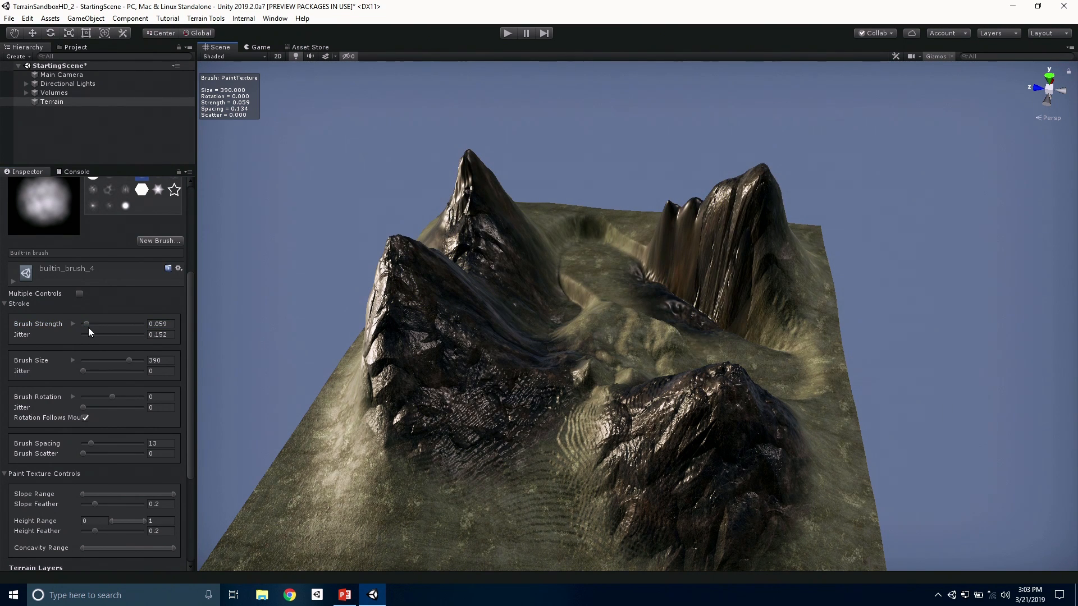
Set the brush strength to 0.04 and the size to 500, and blend dark rock across the valley and lower slopes
{"action": "left_click_drag", "start_coordinate": [86, 325], "coordinate": [85, 325]}
{"action": "mouse_move", "coordinate": [637, 493]}
{"action": "left_mouse_down"}
{"action": "mouse_move", "coordinate": [438, 450]}
{"action": "mouse_move", "coordinate": [578, 272]}
{"action": "mouse_move", "coordinate": [717, 362]}
{"action": "mouse_move", "coordinate": [637, 361]}
{"action": "mouse_move", "coordinate": [769, 355]}
{"action": "mouse_move", "coordinate": [781, 428]}
{"action": "mouse_move", "coordinate": [536, 273]}
{"action": "mouse_move", "coordinate": [320, 433]}
{"action": "mouse_move", "coordinate": [428, 389]}
{"action": "mouse_move", "coordinate": [604, 403]}
{"action": "left_mouse_up"}
{"action": "mouse_move", "coordinate": [753, 358]}
{"action": "left_mouse_down", "text": "alt"}
{"action": "mouse_move", "coordinate": [618, 319]}
{"action": "mouse_move", "coordinate": [589, 323]}
{"action": "left_mouse_up", "text": "alt"}
Choose the white snow terrain layer for painting and set the brush size to 281
{"action": "scroll", "coordinate": [103, 422], "scroll_direction": "down", "scroll_amount": 5}
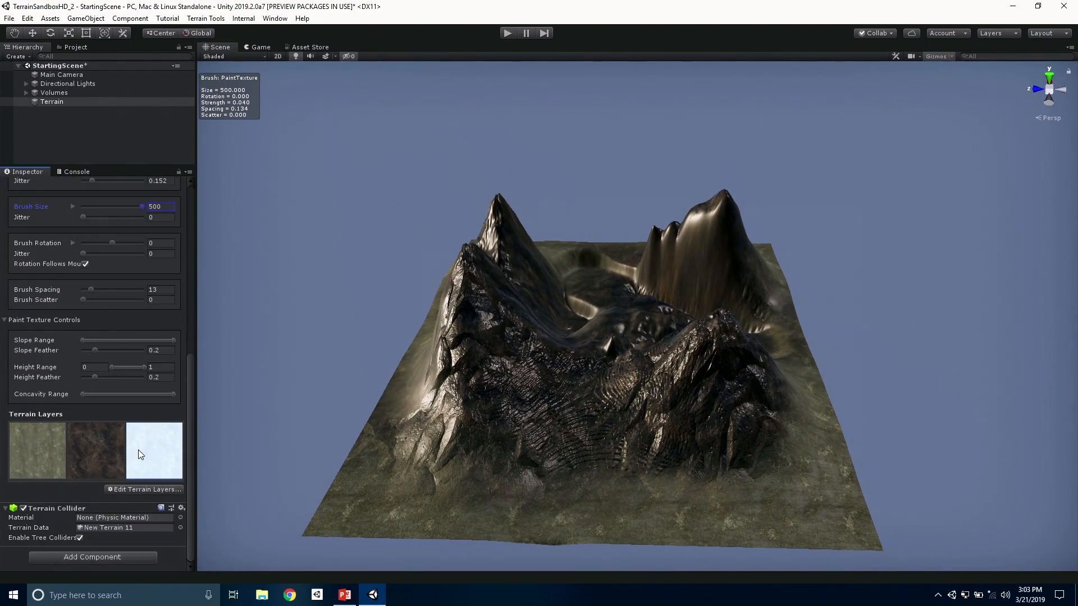
{"action": "scroll", "coordinate": [574, 299], "scroll_direction": "up", "scroll_amount": 4}
{"action": "left_click_drag", "start_coordinate": [449, 388], "coordinate": [488, 396], "text": "alt"}
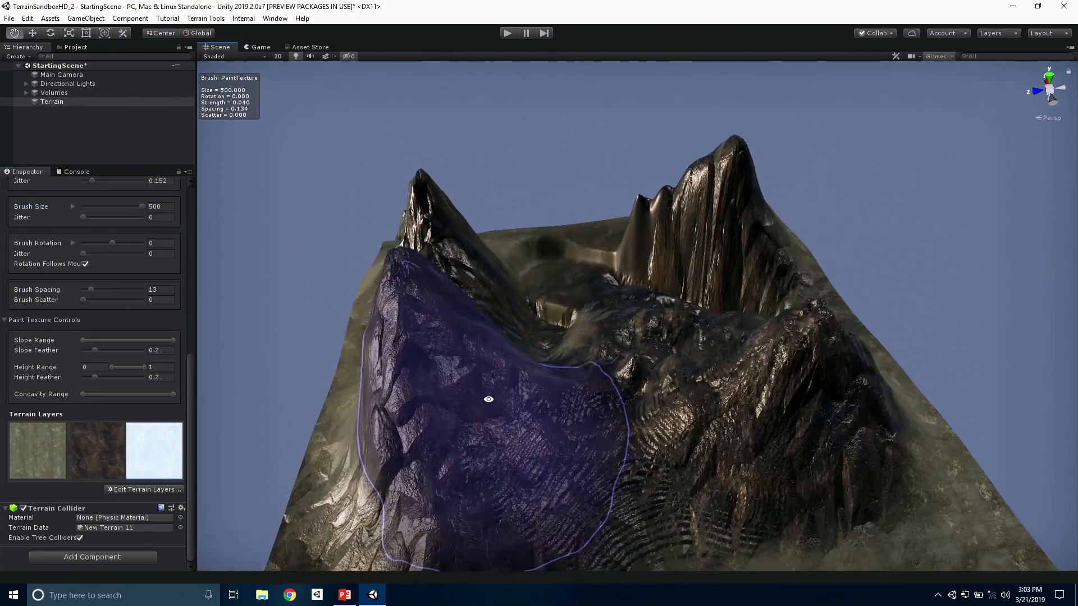
{"action": "scroll", "coordinate": [120, 217], "scroll_direction": "up", "scroll_amount": 6}
{"action": "left_click_drag", "start_coordinate": [142, 390], "coordinate": [126, 393]}
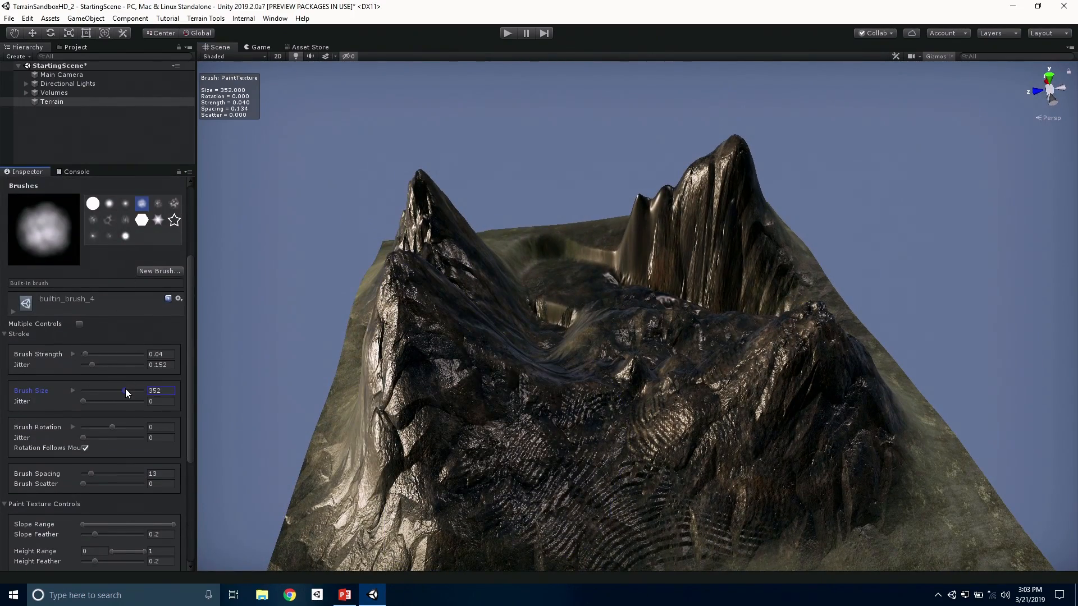
Paint snow over the two neighbouring peaks, and over the separate rounded mountain with the builtin_brush_8 brush
{"action": "mouse_move", "coordinate": [427, 317]}
{"action": "left_mouse_down", "text": "alt"}
{"action": "mouse_move", "coordinate": [445, 393]}
{"action": "mouse_move", "coordinate": [481, 445]}
{"action": "mouse_move", "coordinate": [443, 443]}
{"action": "left_mouse_up", "text": "alt"}
{"action": "left_click_drag", "start_coordinate": [433, 264], "coordinate": [418, 270]}
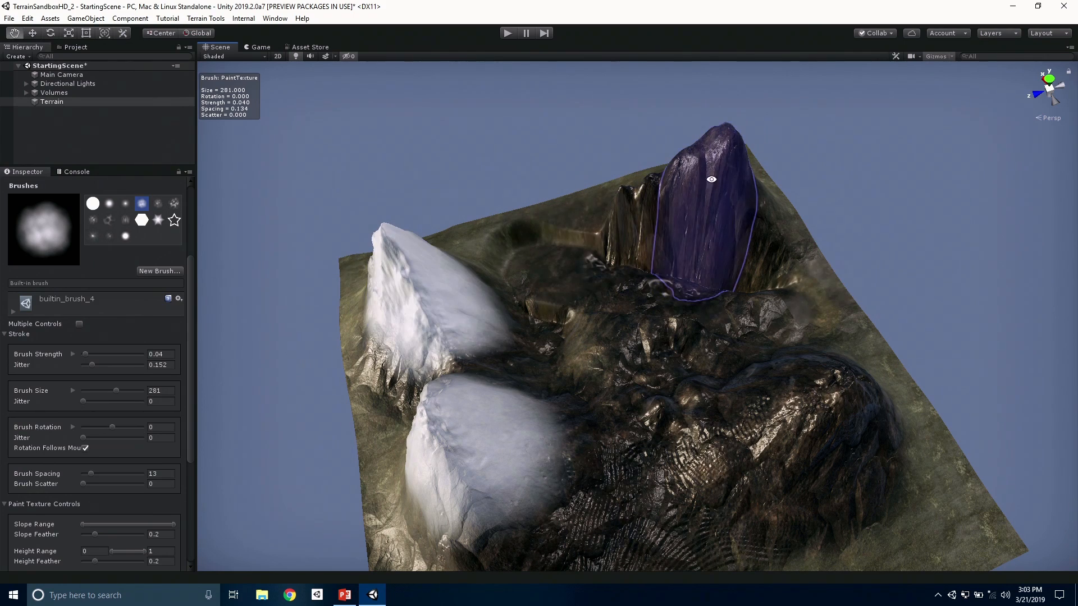
{"action": "left_click", "coordinate": [109, 219]}
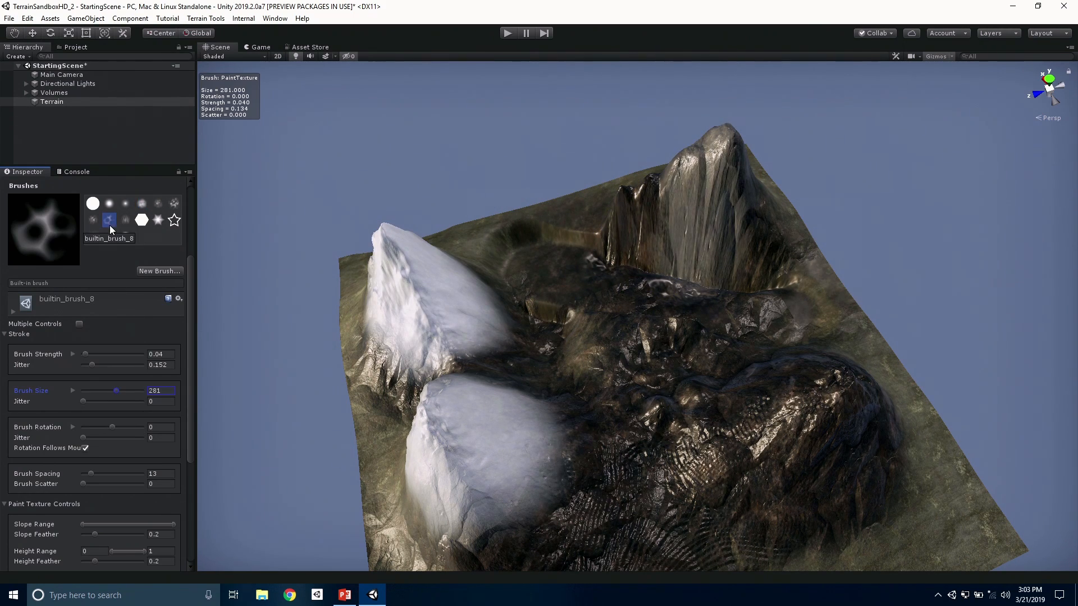
{"action": "mouse_move", "coordinate": [830, 433]}
{"action": "left_mouse_down"}
{"action": "mouse_move", "coordinate": [842, 428]}
{"action": "mouse_move", "coordinate": [797, 437]}
{"action": "left_mouse_up"}
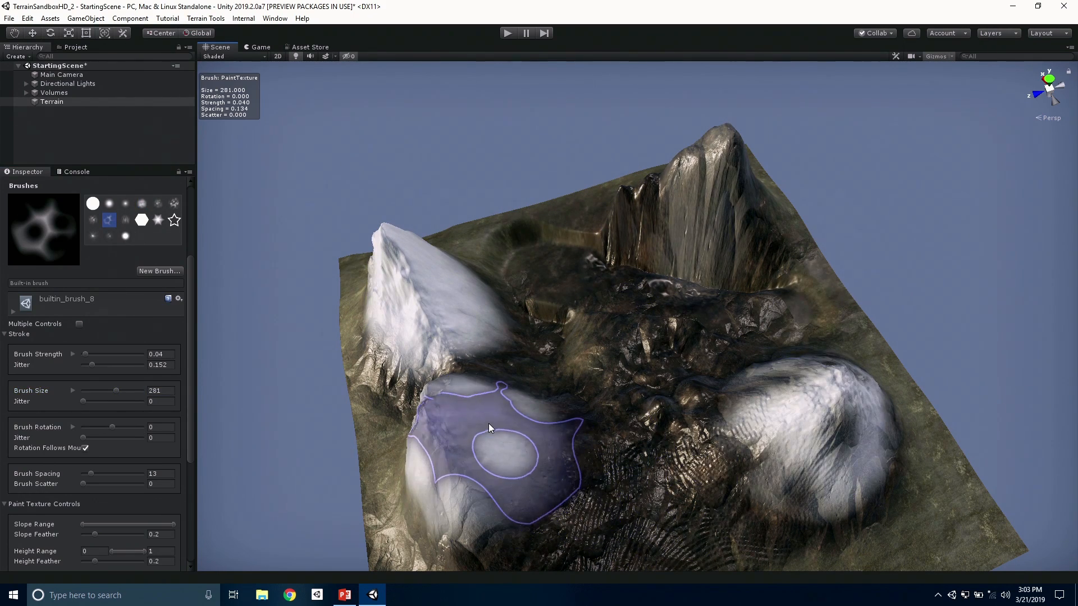
Examine the painted snow and rock textures on the mountains from several sides and distances
{"action": "left_click_drag", "start_coordinate": [631, 445], "coordinate": [424, 418], "text": "alt"}
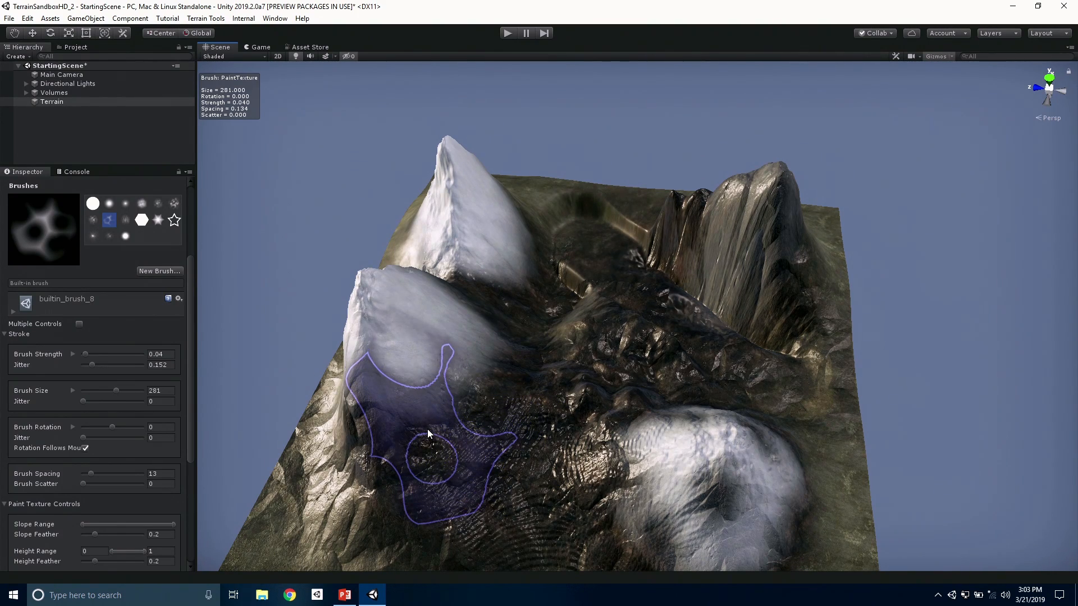
{"action": "mouse_move", "coordinate": [493, 432]}
{"action": "left_mouse_down", "text": "alt"}
{"action": "mouse_move", "coordinate": [701, 393]}
{"action": "mouse_move", "coordinate": [715, 449]}
{"action": "mouse_move", "coordinate": [595, 435]}
{"action": "mouse_move", "coordinate": [741, 427]}
{"action": "mouse_move", "coordinate": [584, 455]}
{"action": "mouse_move", "coordinate": [539, 413]}
{"action": "mouse_move", "coordinate": [512, 415]}
{"action": "left_mouse_up", "text": "alt"}
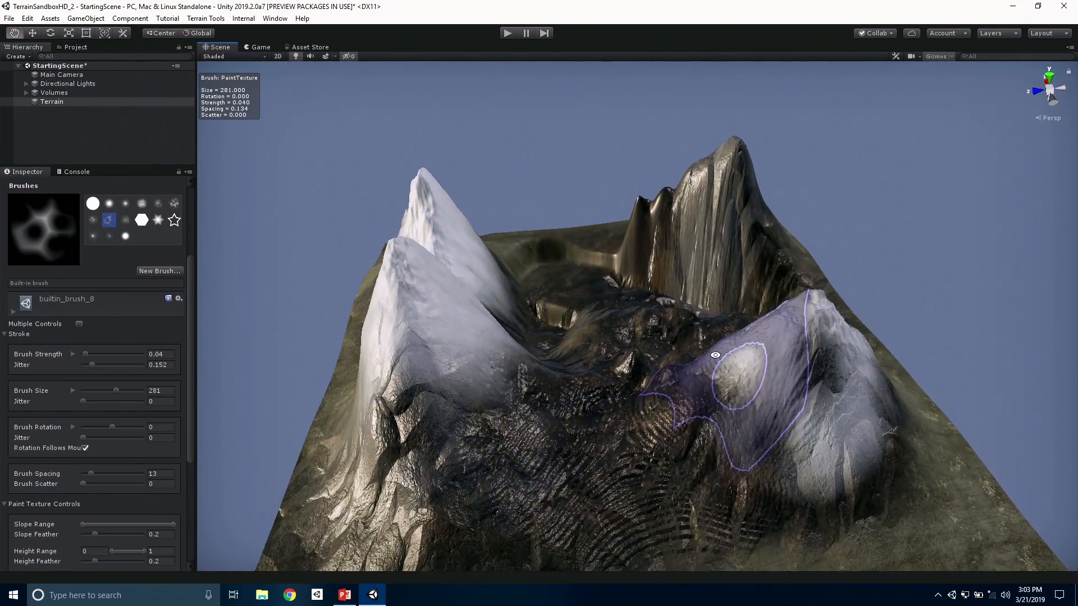
{"action": "left_click_drag", "start_coordinate": [717, 357], "coordinate": [642, 412], "text": "alt"}
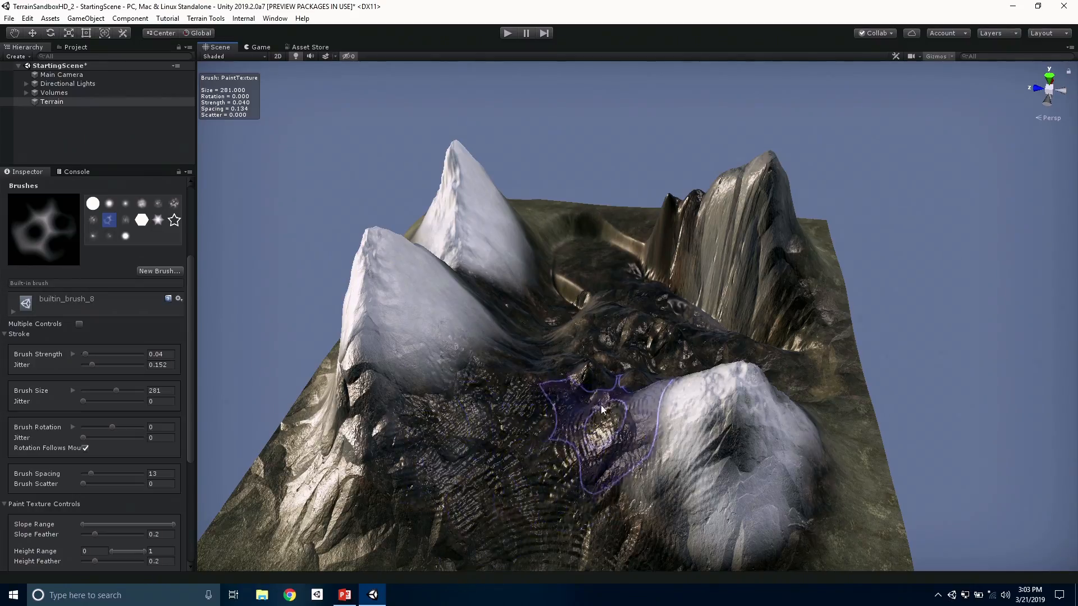
{"action": "scroll", "coordinate": [599, 443], "scroll_direction": "up", "scroll_amount": 3}
{"action": "scroll", "coordinate": [601, 443], "scroll_direction": "up", "scroll_amount": 4}
{"action": "mouse_move", "coordinate": [602, 443]}
{"action": "left_mouse_down", "text": "alt"}
{"action": "mouse_move", "coordinate": [627, 442]}
{"action": "mouse_move", "coordinate": [721, 369]}
{"action": "mouse_move", "coordinate": [685, 397]}
{"action": "mouse_move", "coordinate": [582, 378]}
{"action": "mouse_move", "coordinate": [819, 359]}
{"action": "left_mouse_up", "text": "alt"}
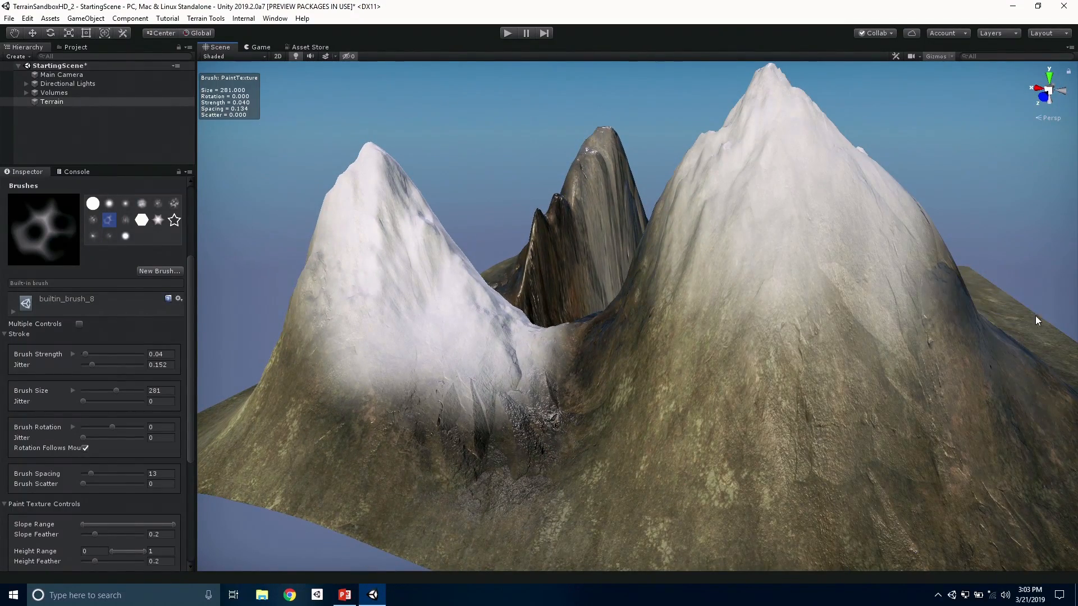
{"action": "scroll", "coordinate": [874, 332], "scroll_direction": "down", "scroll_amount": 3}
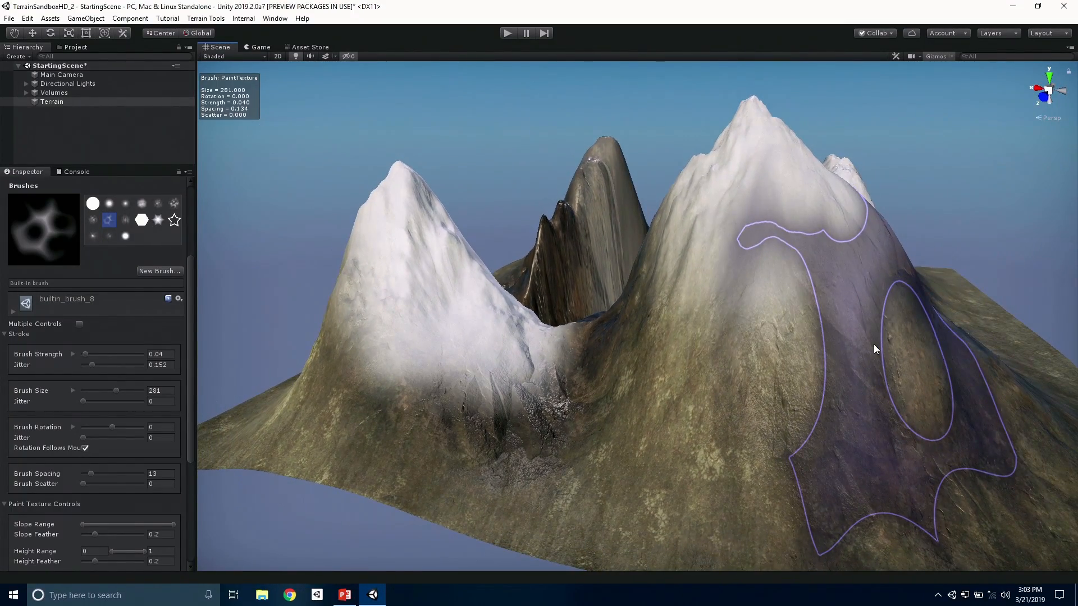
{"action": "left_click_drag", "start_coordinate": [878, 301], "coordinate": [798, 329], "text": "alt"}
{"action": "left_click_drag", "start_coordinate": [881, 395], "coordinate": [871, 379], "text": "alt"}
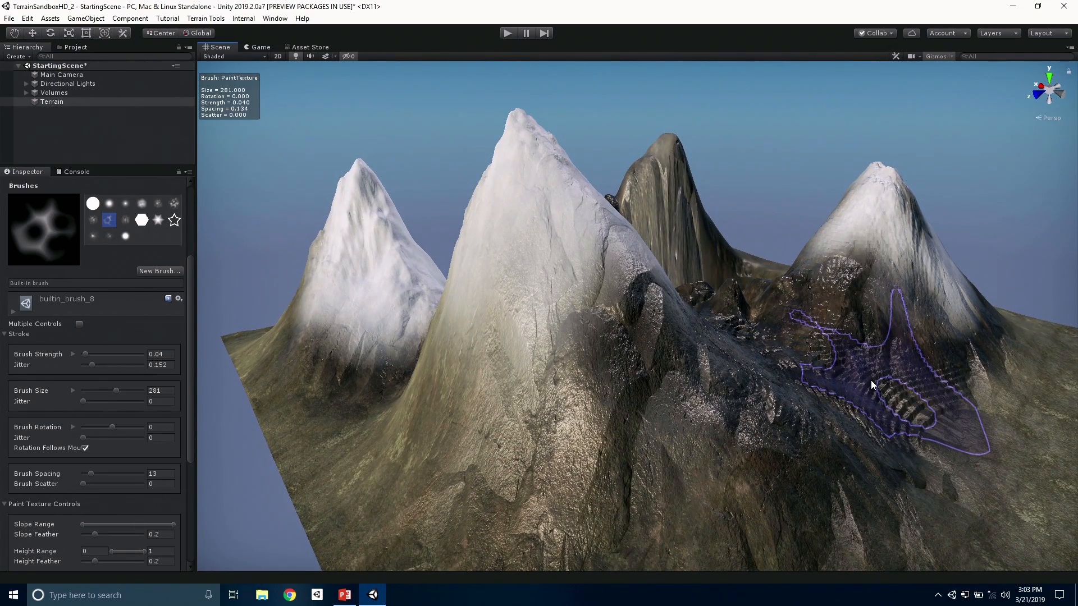
Switch to the TerrainTools2019_v4 presentation in PowerPoint and start the slide show from the Upcoming Terrain Features slide
{"action": "left_click", "coordinate": [344, 595]}
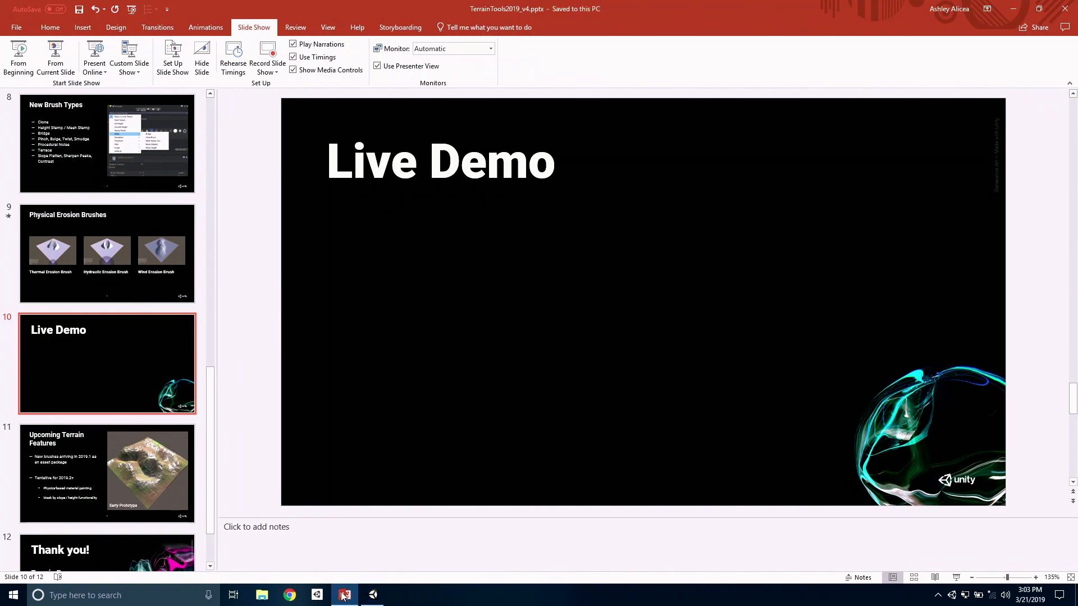
{"action": "left_click", "coordinate": [135, 353]}
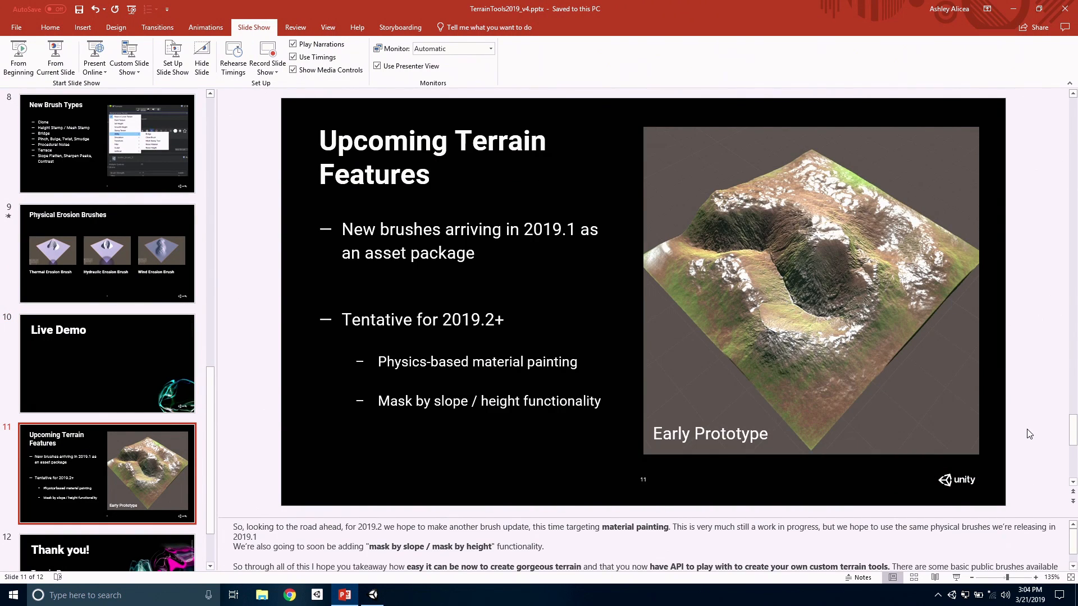
{"action": "left_click", "coordinate": [956, 578]}
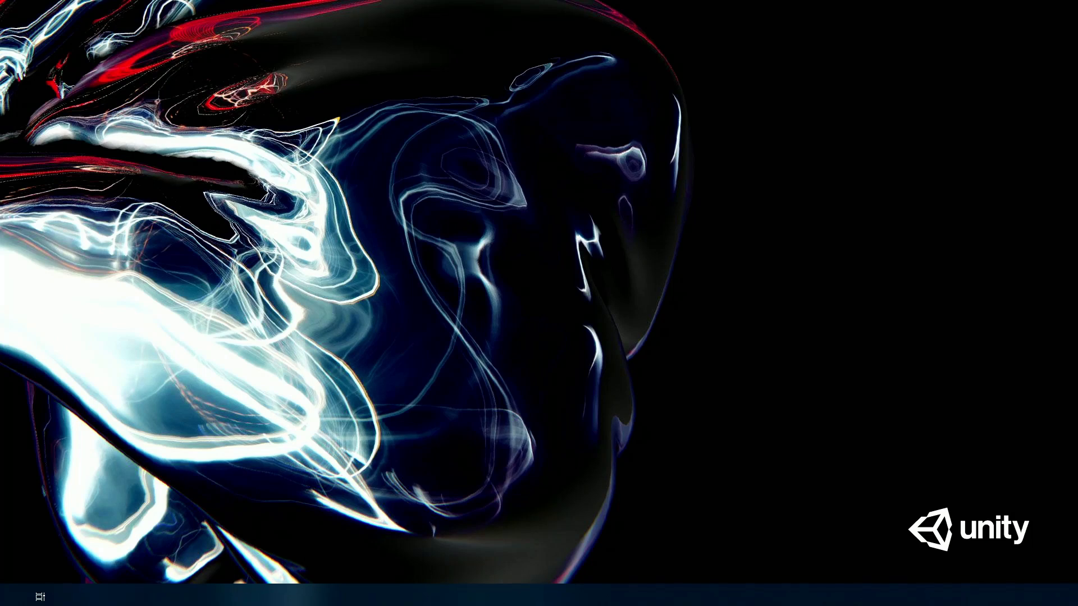